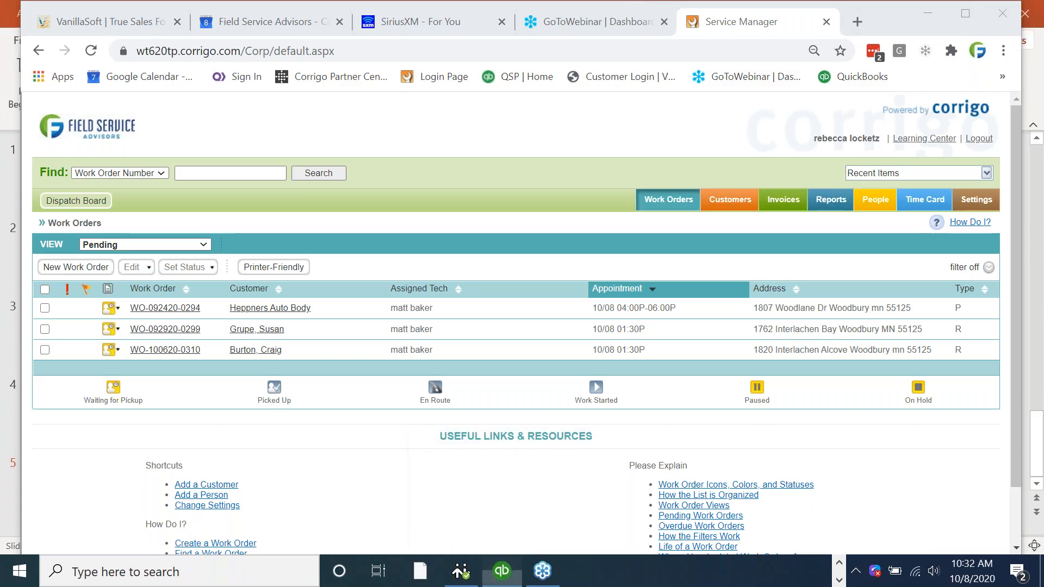
left_click(25, 32)
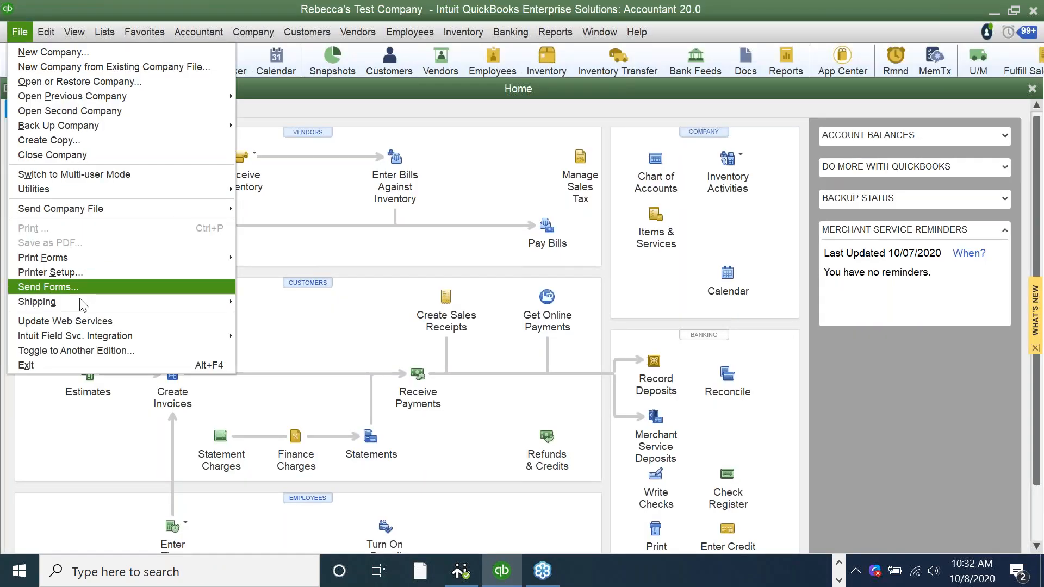
mouse_move(217, 336)
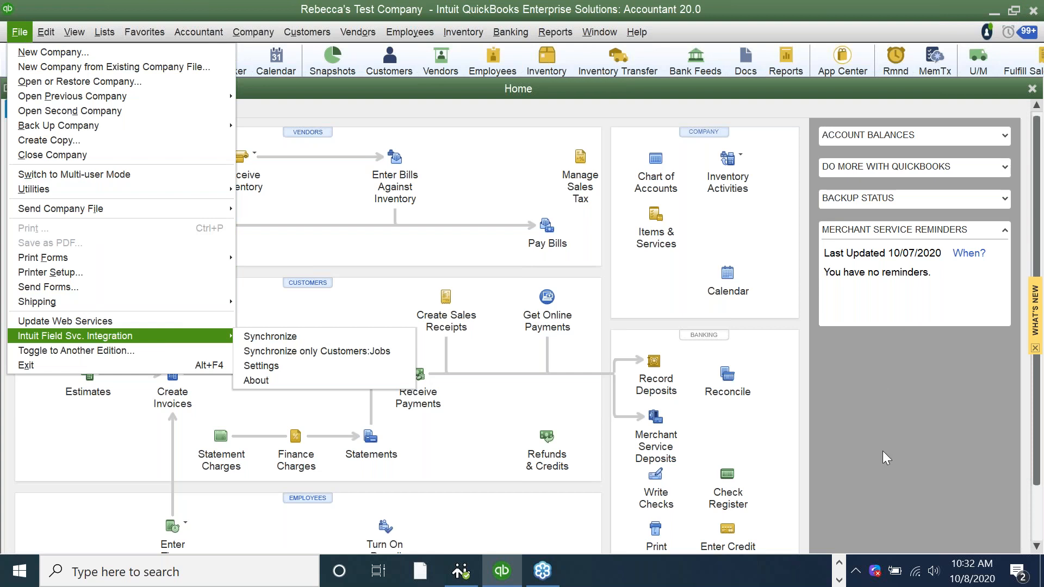
left_click(839, 563)
mouse_move(525, 580)
left_click(517, 534)
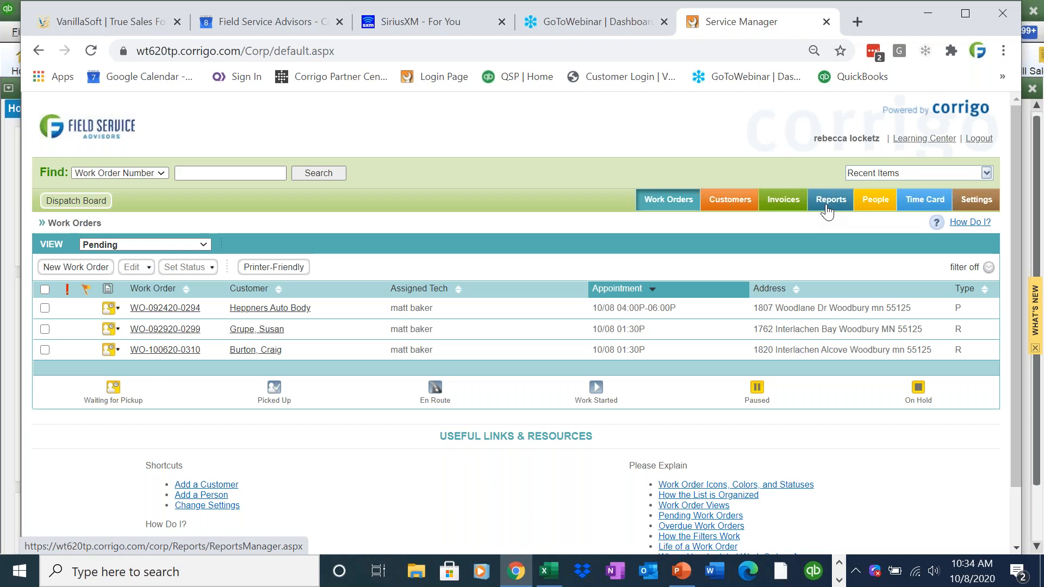
- Open the residential customer from Recently Serviced and start a new work order, keeping site WO-0279
left_click(730, 210)
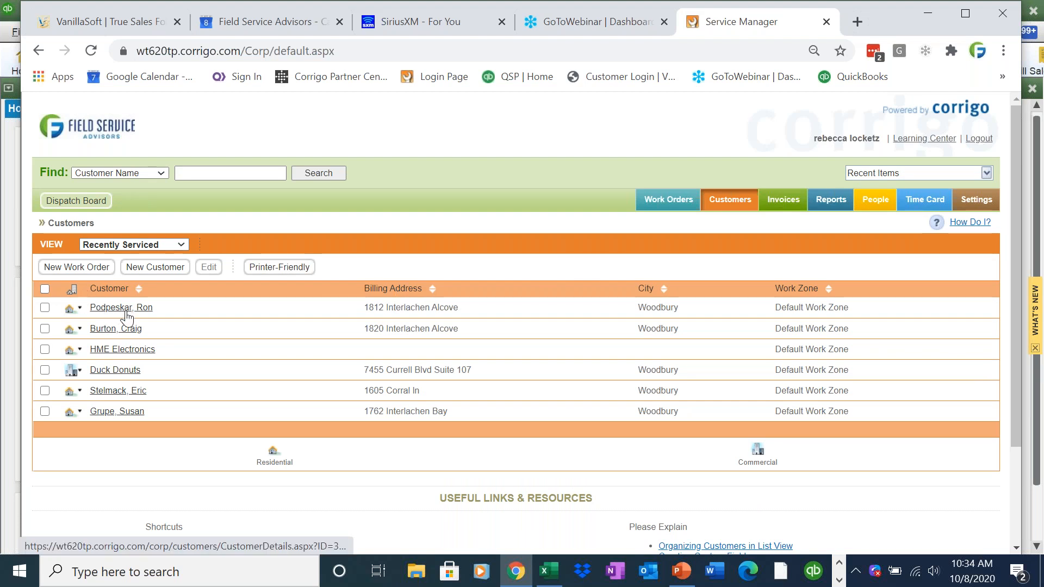
left_click(111, 392)
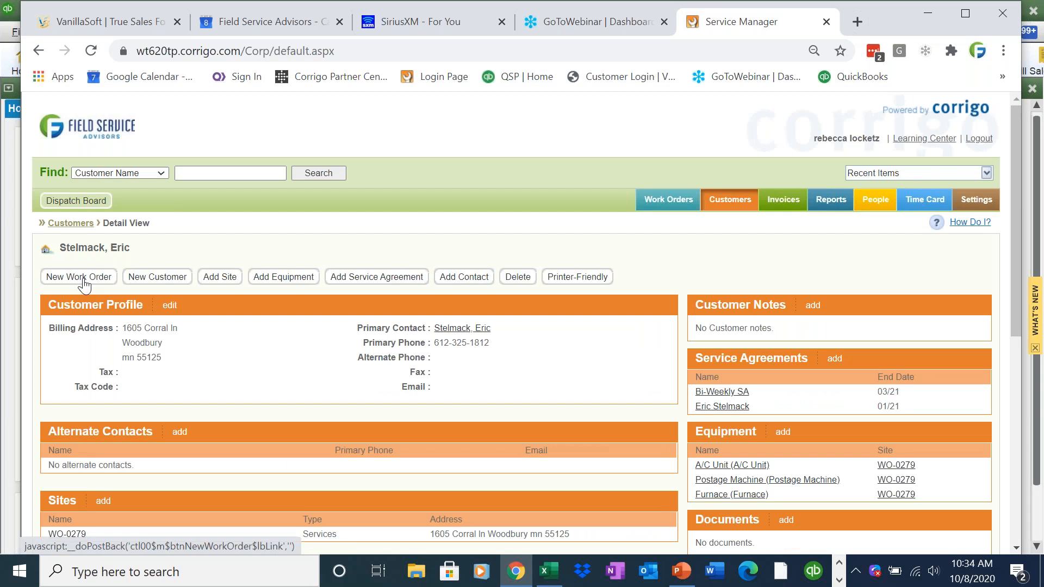
left_click(83, 279)
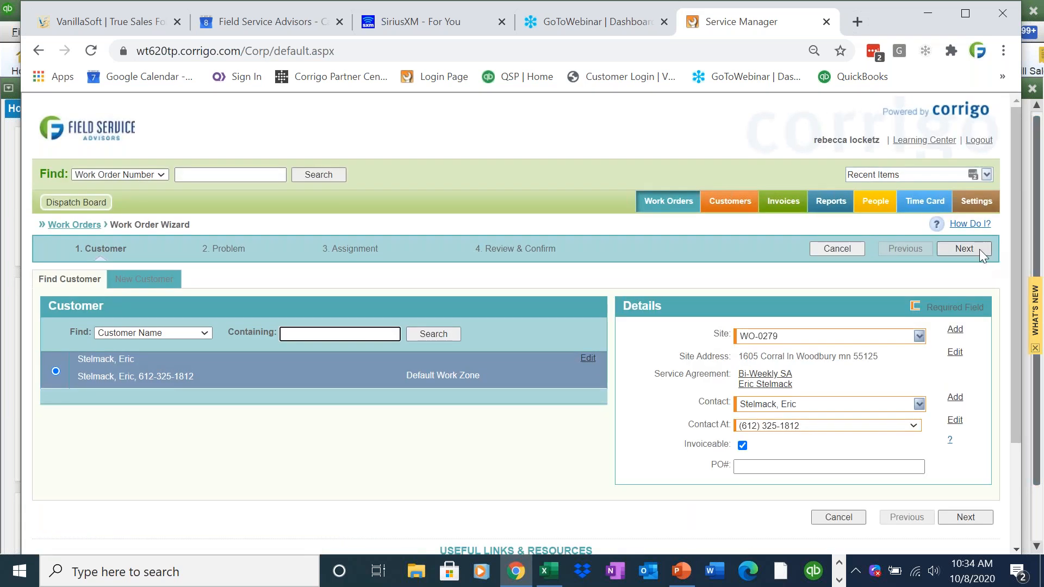
left_click(918, 337)
left_click(919, 337)
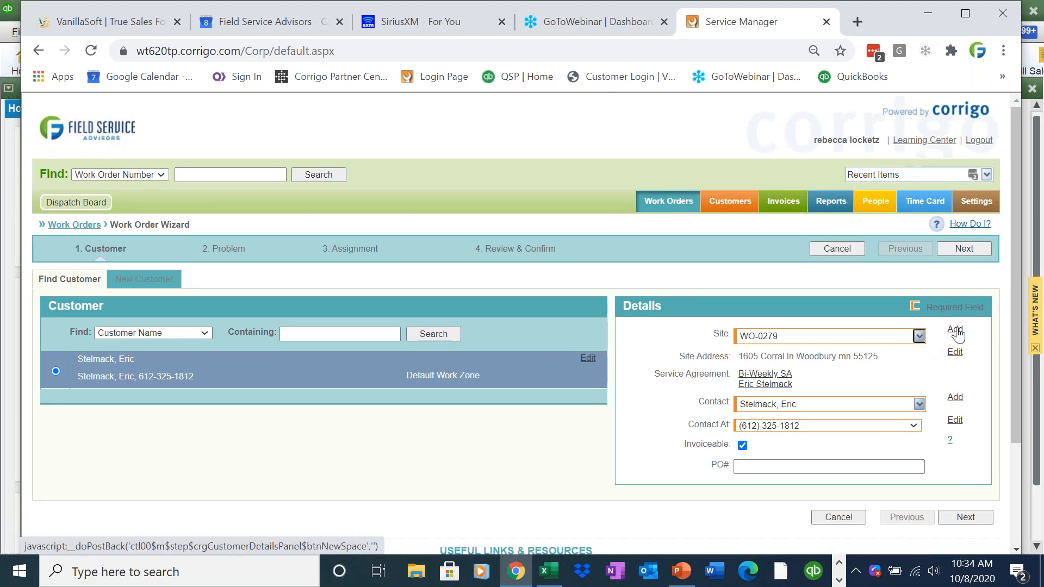
- Add a site for the customer named Home, replacing the WO-0279 name
left_click(956, 335)
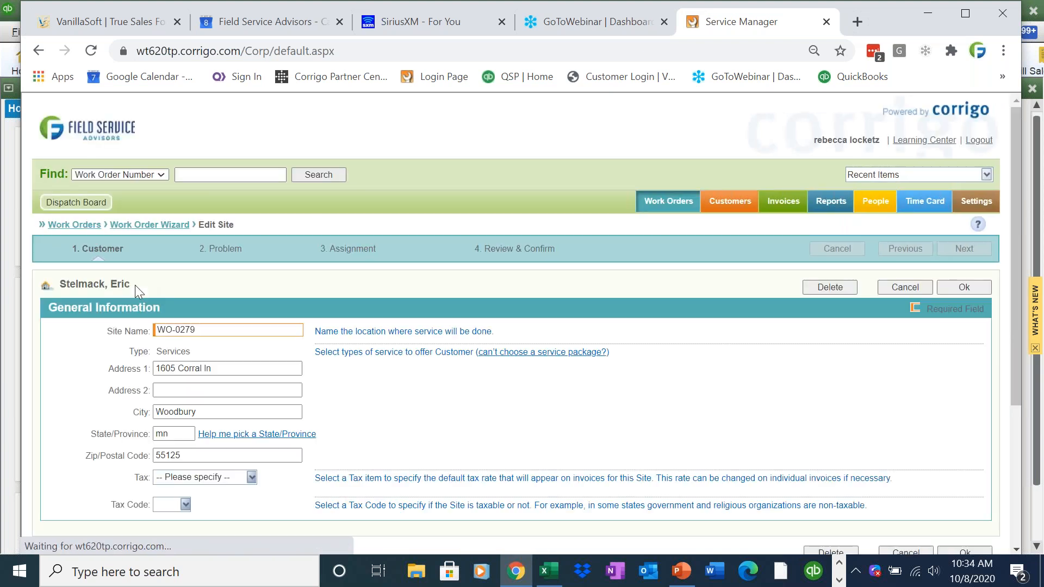
left_click_drag(203, 331, 154, 331)
key("BackSpace")
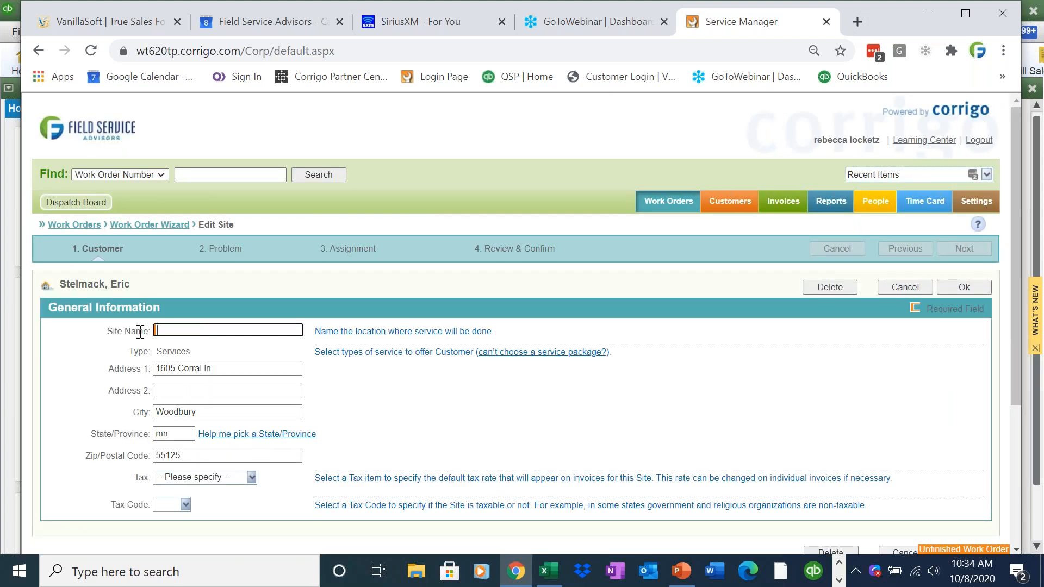
type("Home")
key("BackSpace")
key("BackSpace")
key("BackSpace")
key("BackSpace")
type("Home")
left_click(968, 294)
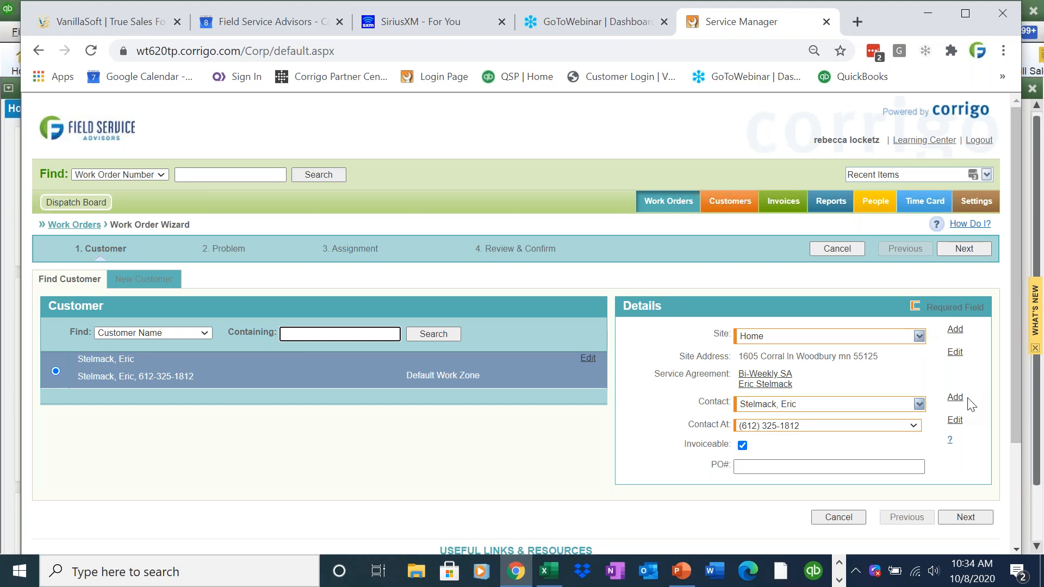
- Keep the contact's existing phone number and add the contact's e-mail address
left_click(917, 429)
left_click(916, 427)
left_click(917, 429)
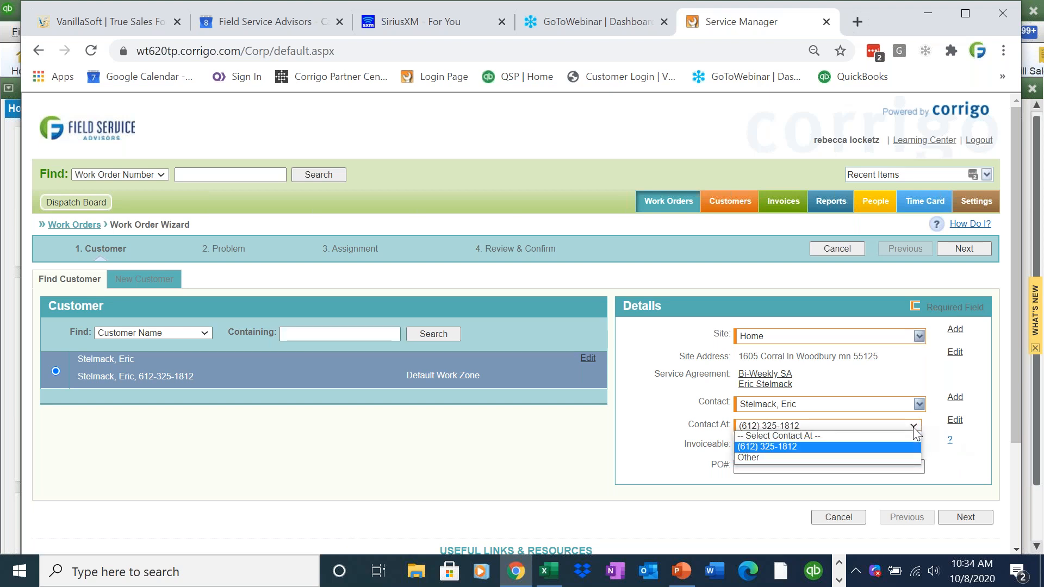
left_click(981, 410)
left_click(954, 422)
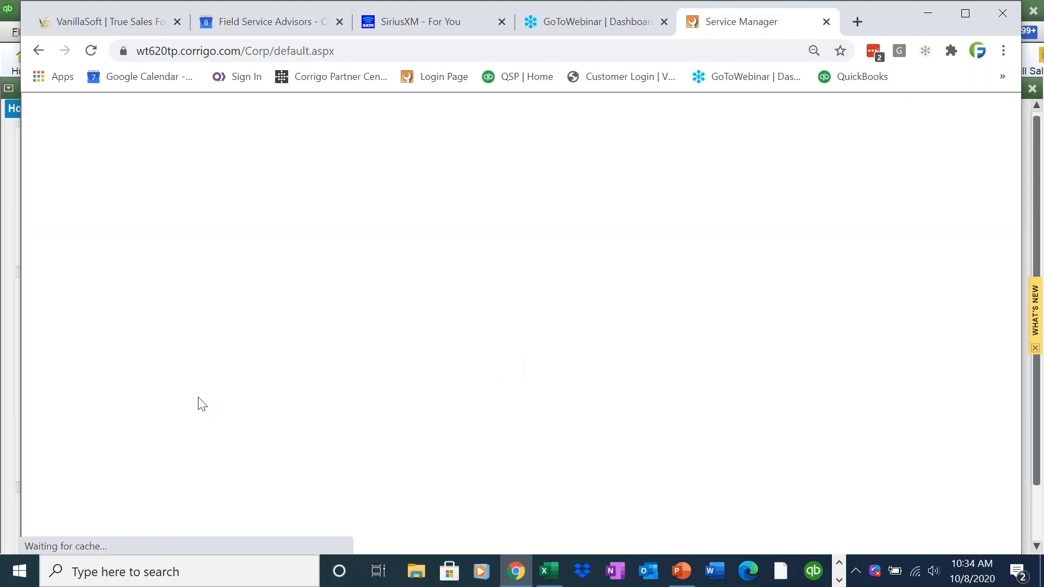
left_click(172, 511)
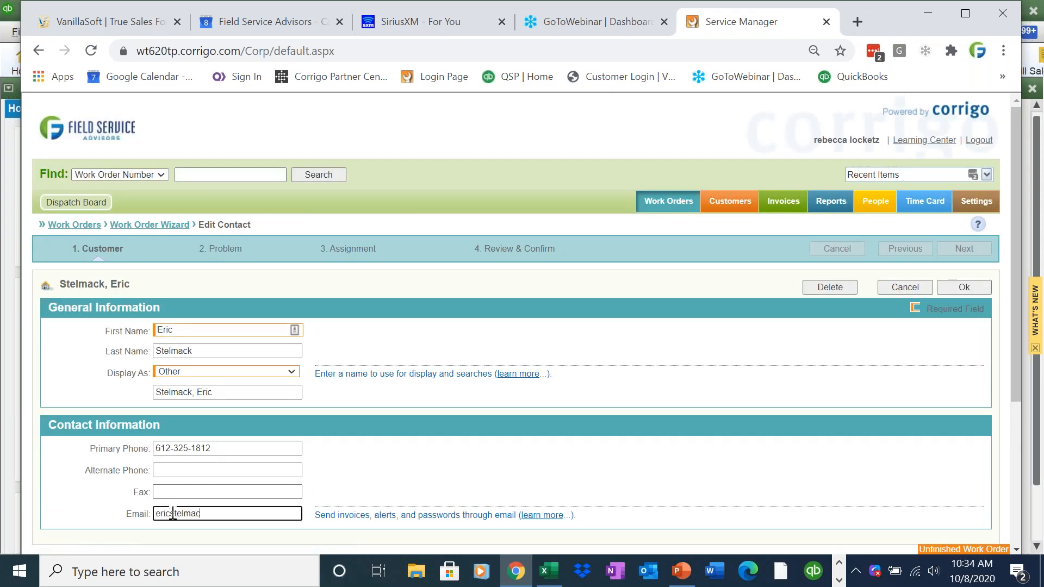
left_click(967, 288)
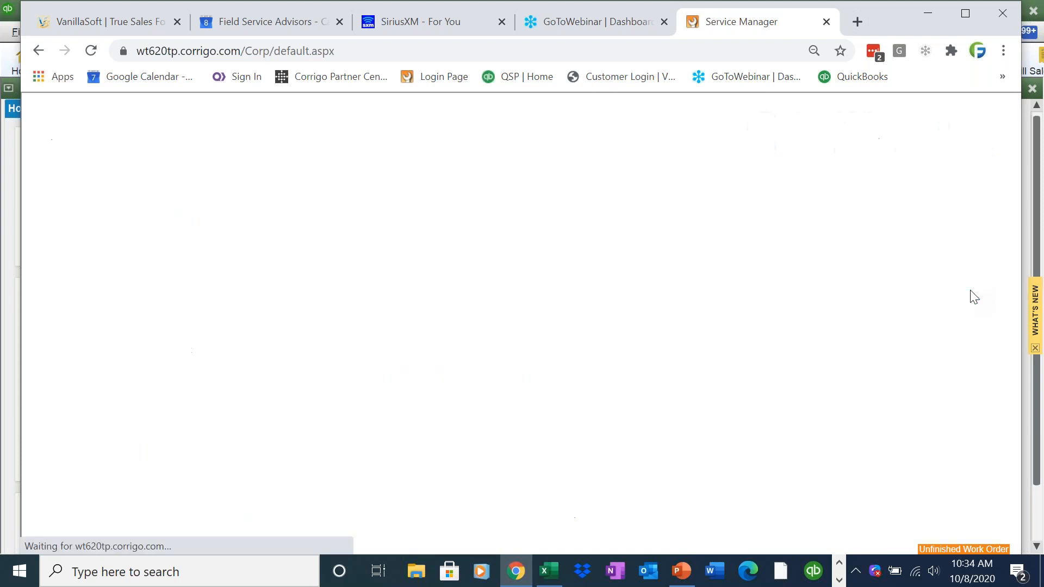
- Confirm the contact phone stays unchanged and move on to the Problem step
left_click(914, 425)
left_click(919, 429)
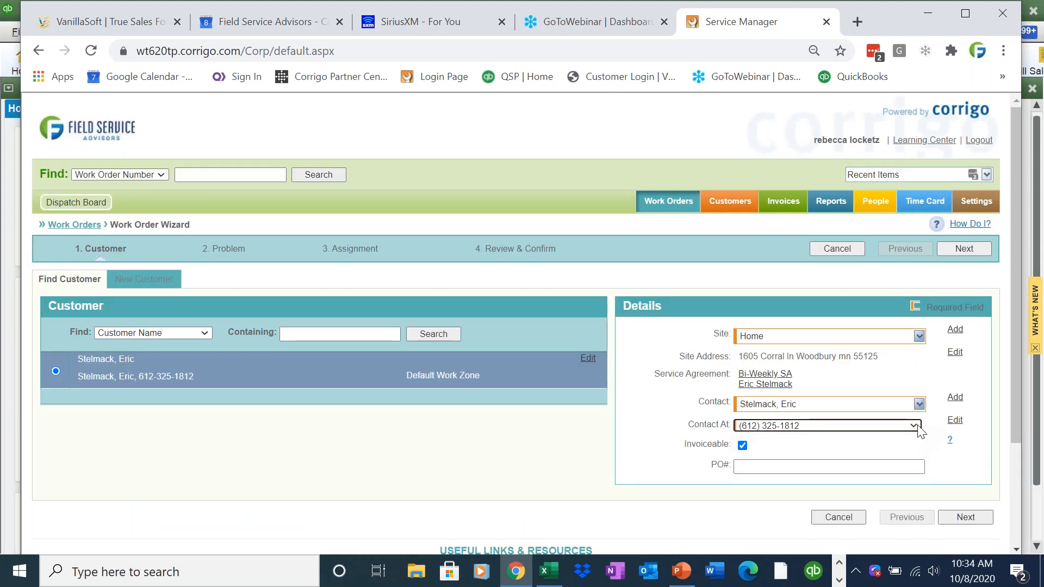
scroll(1006, 430, "down", 1)
scroll(1006, 430, "down", 1)
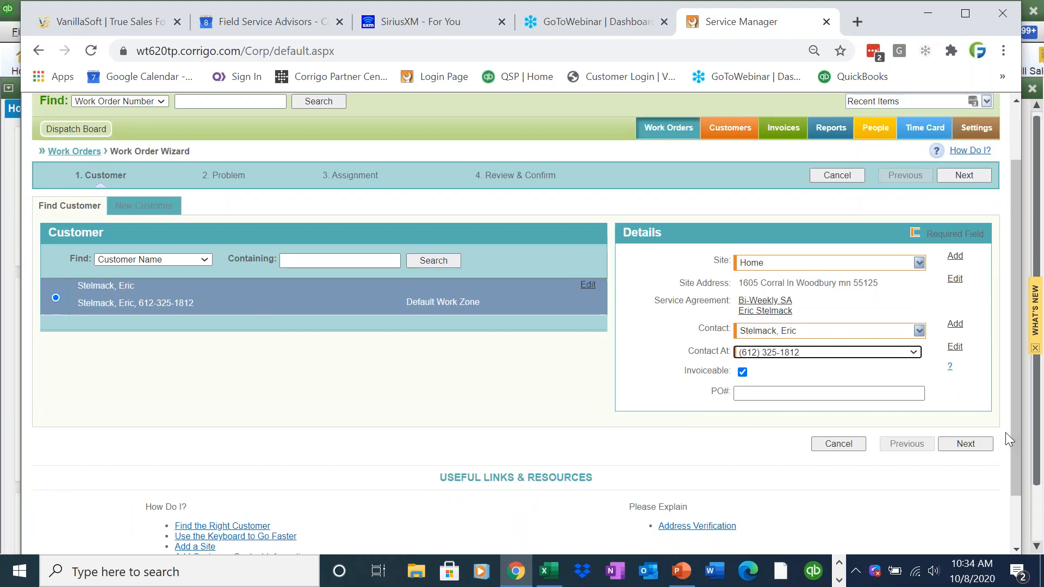
left_click(964, 445)
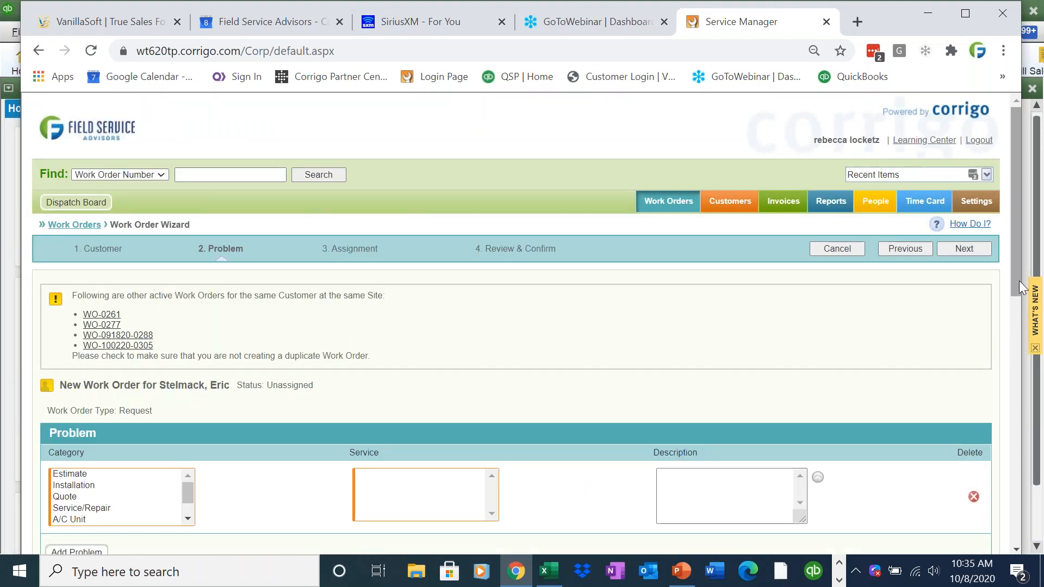
- Set the problem category to Service/Repair with the No heat service
left_click_drag(1016, 296, 1018, 340)
scroll(1018, 344, "down", 3)
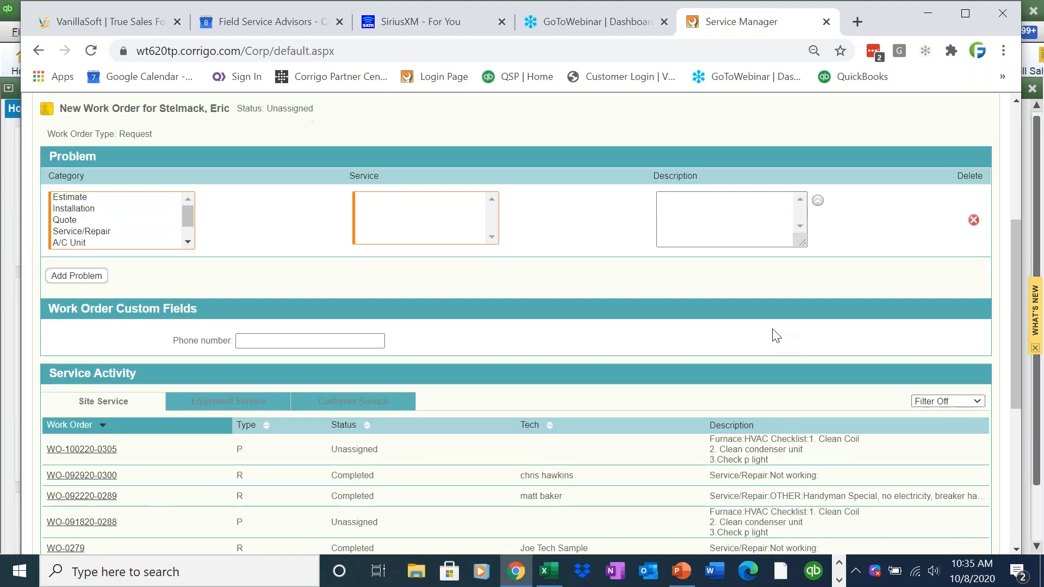
left_click(144, 222)
left_click(144, 231)
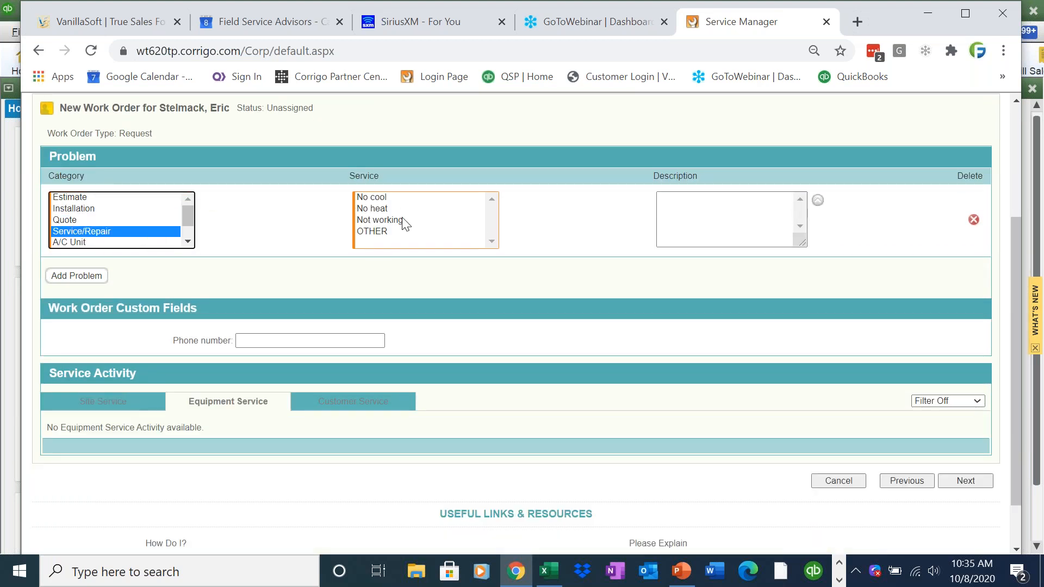
left_click(392, 211)
left_click(699, 228)
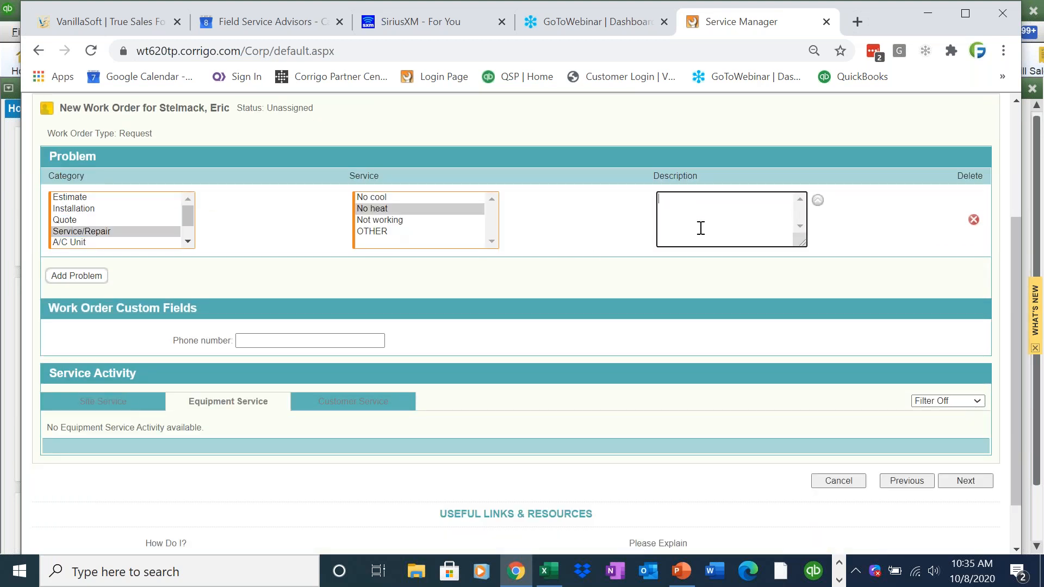
- Review the site's past work orders in the Site Service history, then continue
left_click(82, 405)
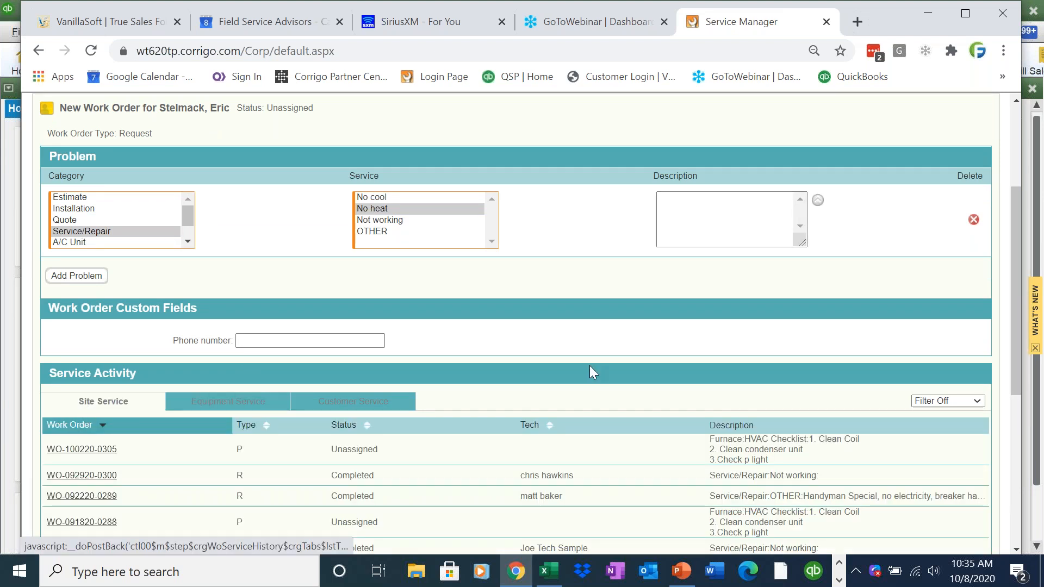
left_click_drag(1010, 299, 1005, 393)
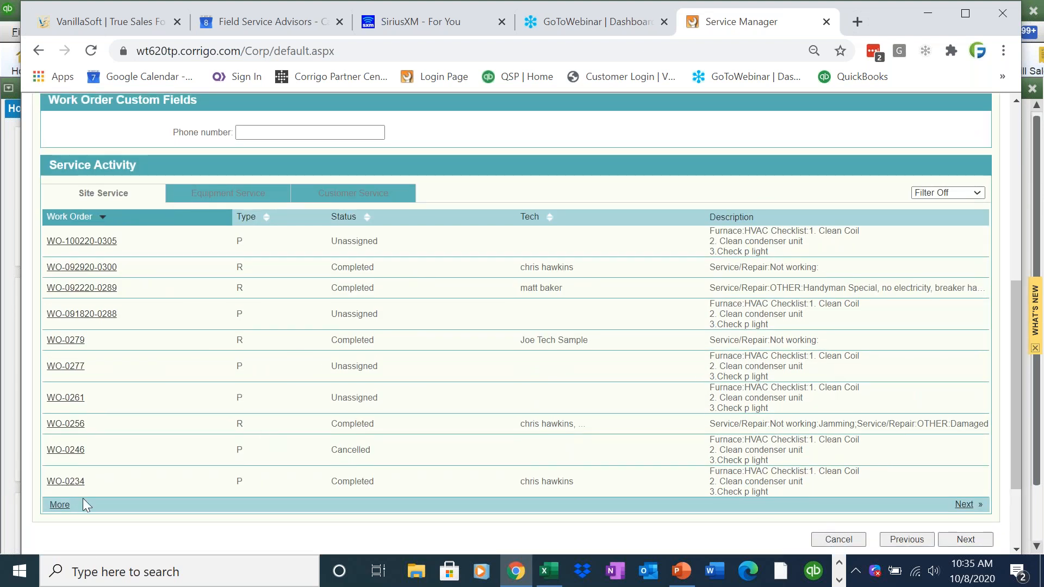
left_click(59, 503)
left_click_drag(1016, 328, 1013, 497)
scroll(1008, 409, "up", 14)
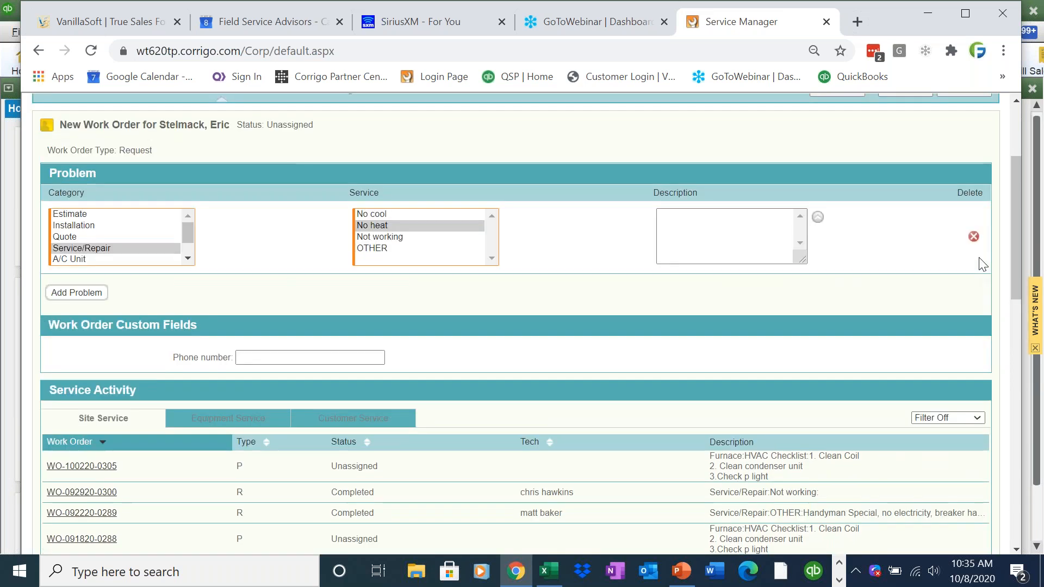
scroll(995, 240, "up", 3)
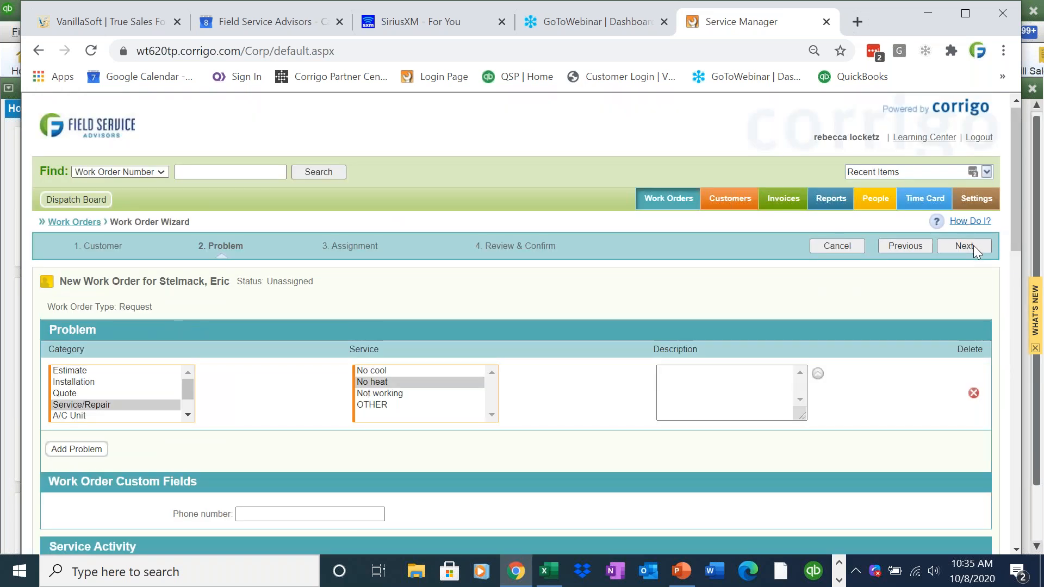
left_click(964, 246)
- Set both promised arrival dates to today (Thu 10/8/20, 11:00 AM) and assign the technician
scroll(168, 289, "down", 5)
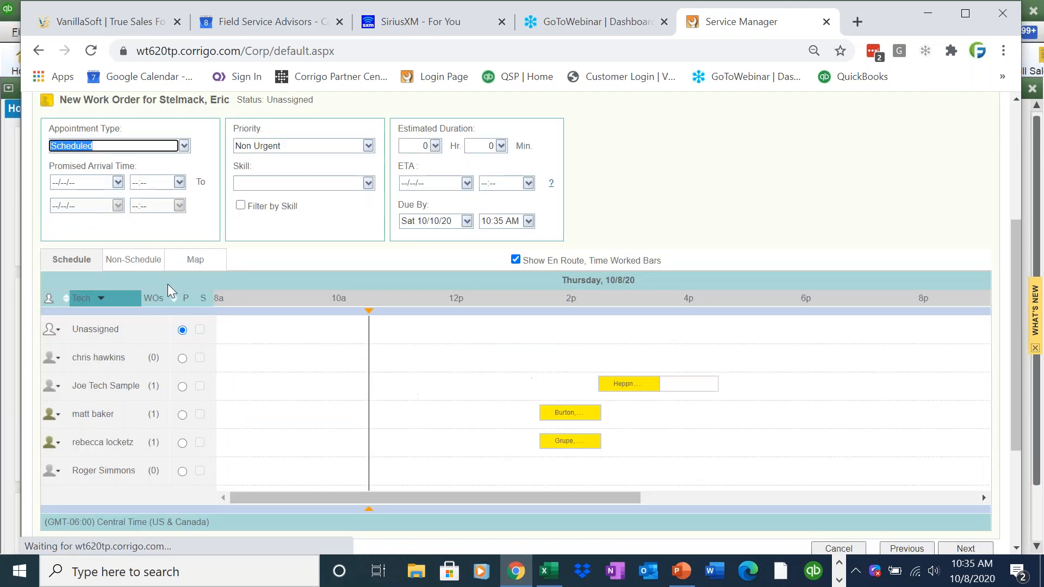
left_click(118, 182)
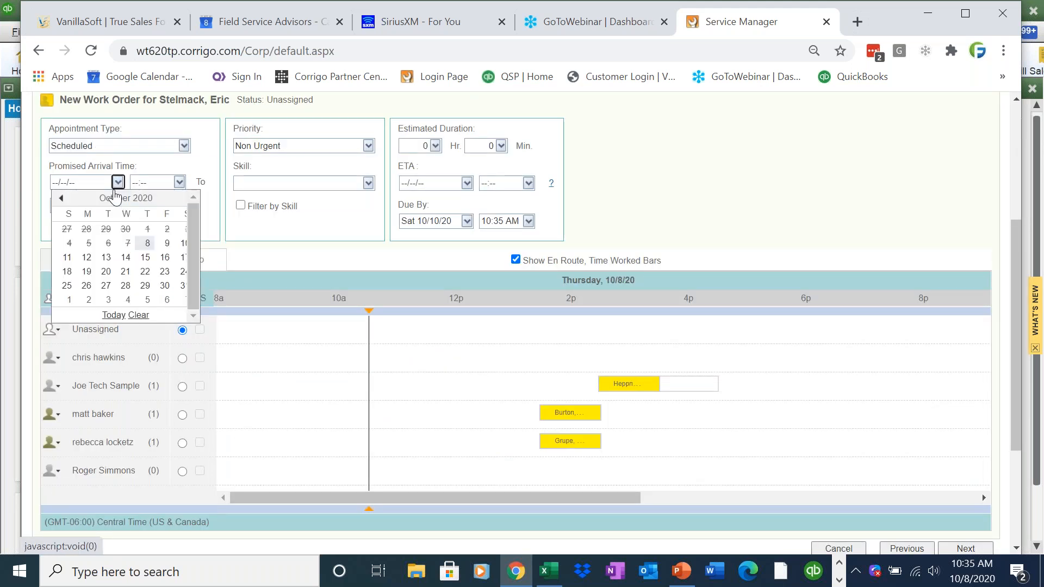
left_click(114, 315)
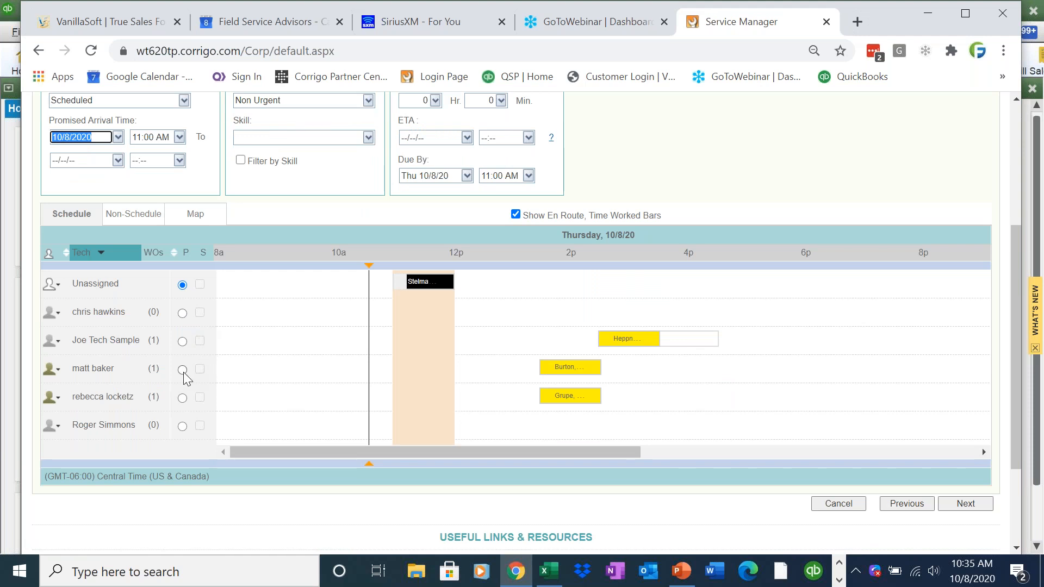
left_click(117, 160)
left_click(113, 293)
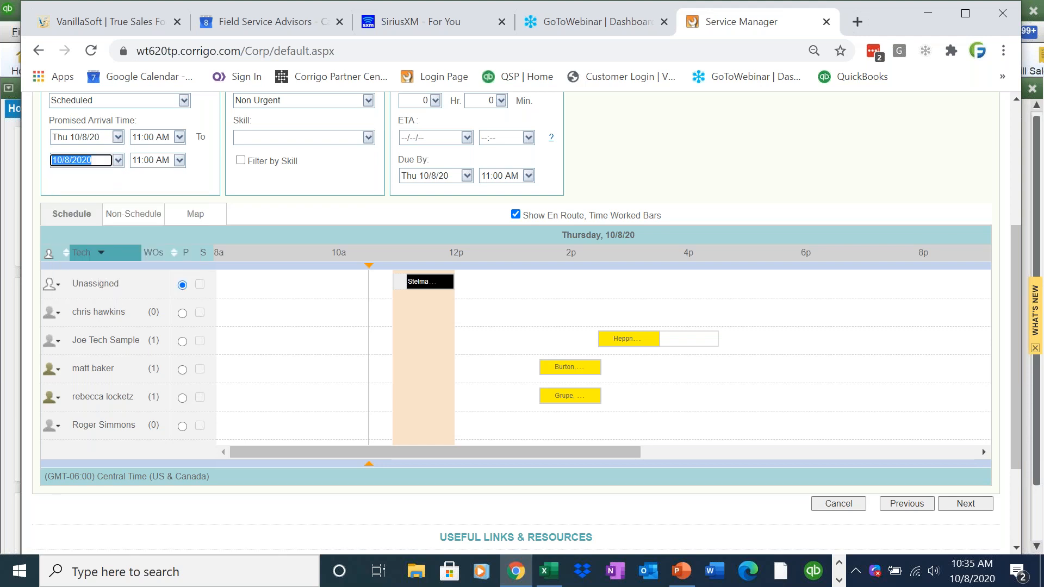
left_click(182, 370)
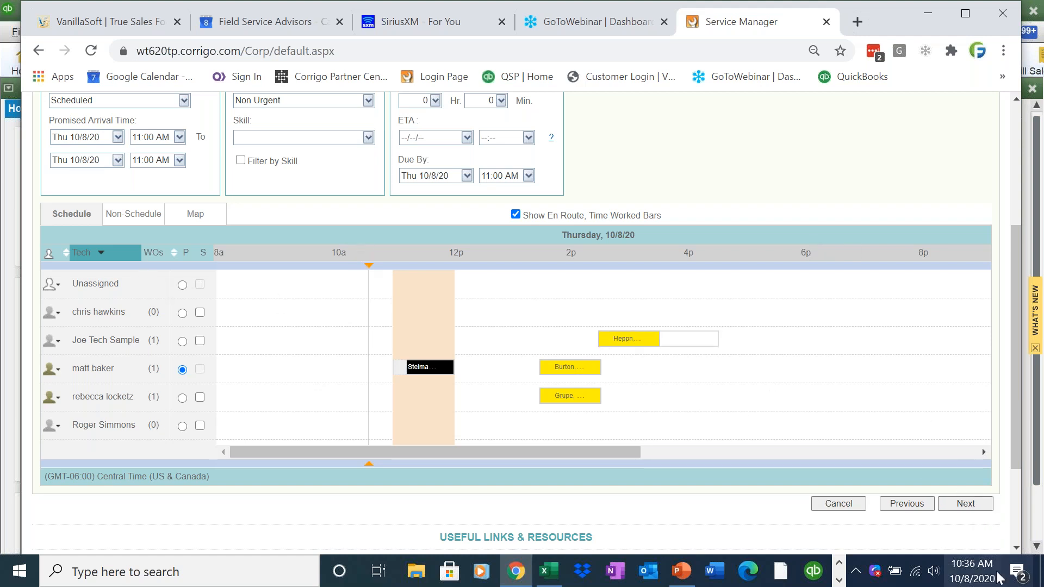
left_click(981, 503)
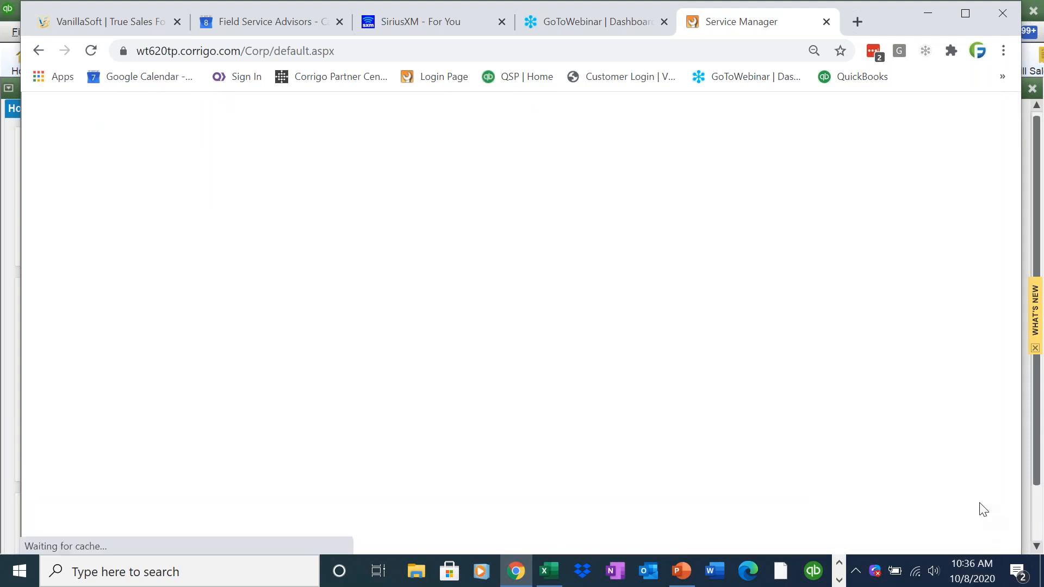
- Finish the work order and drag the no-heat job to another technician on the full-screen dispatch board
left_click(962, 511)
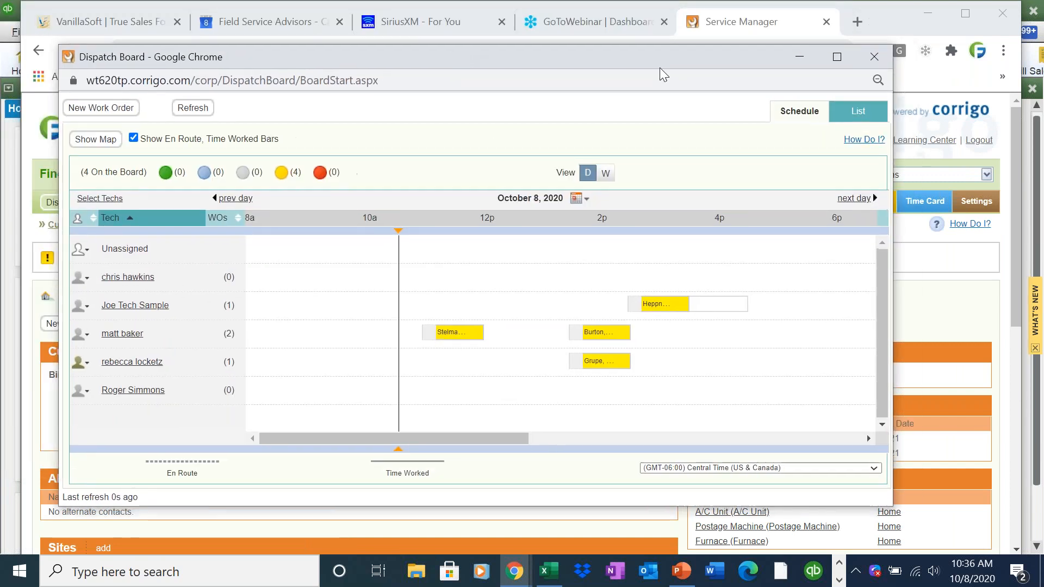
left_click(837, 56)
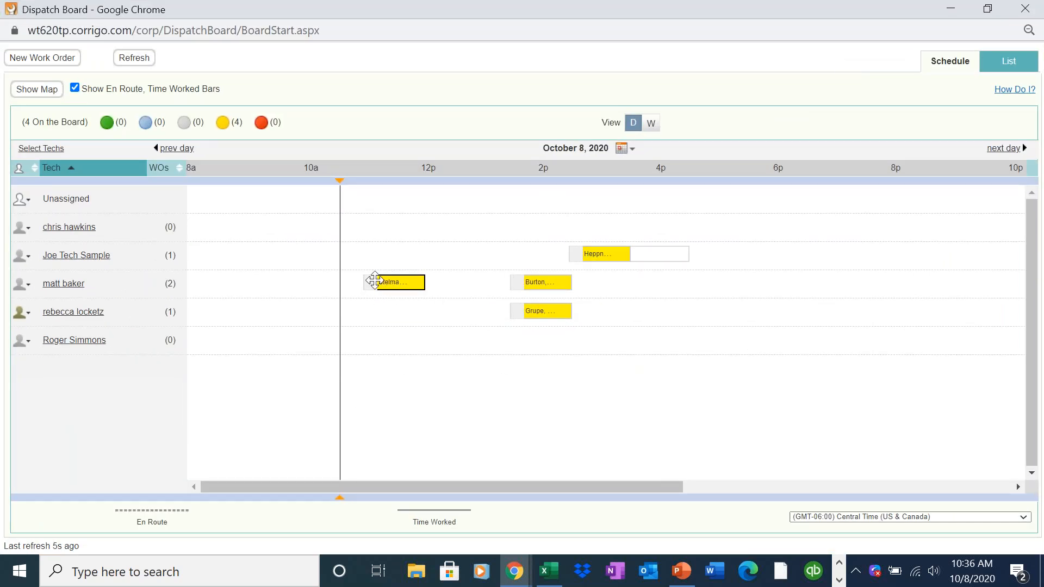
mouse_move(368, 282)
left_mouse_down()
mouse_move(370, 267)
mouse_move(368, 277)
mouse_move(380, 278)
left_mouse_up()
- Discard the scheduling change and bring up the Burton treadmill job's details card
left_click(949, 9)
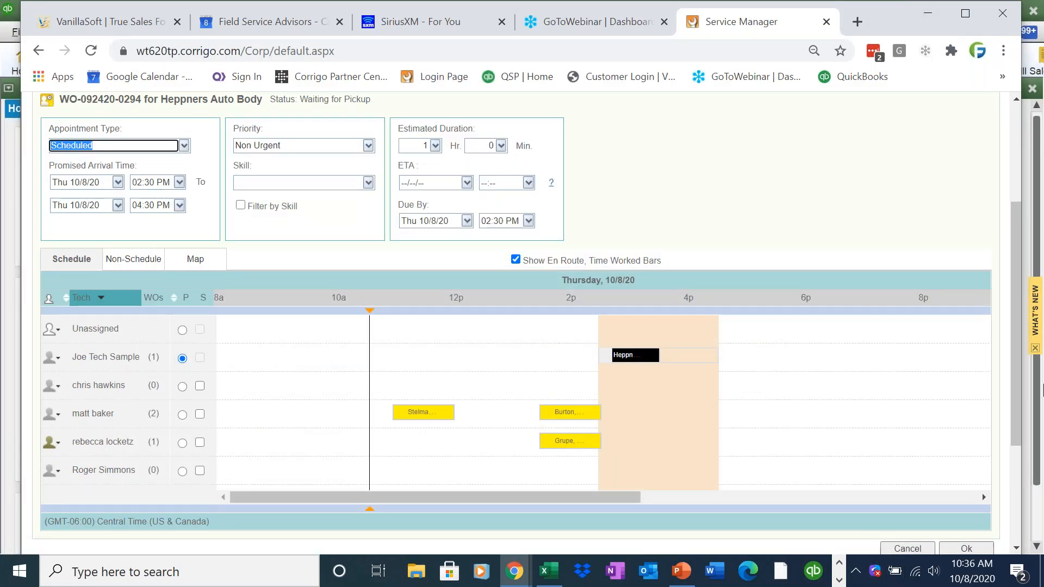
left_click(914, 550)
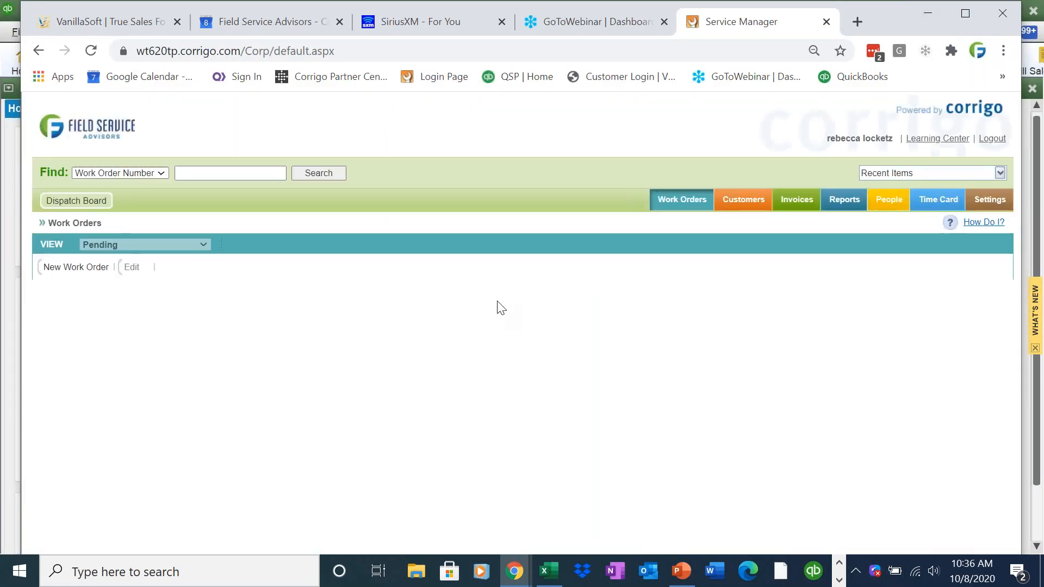
key("alt+Tab")
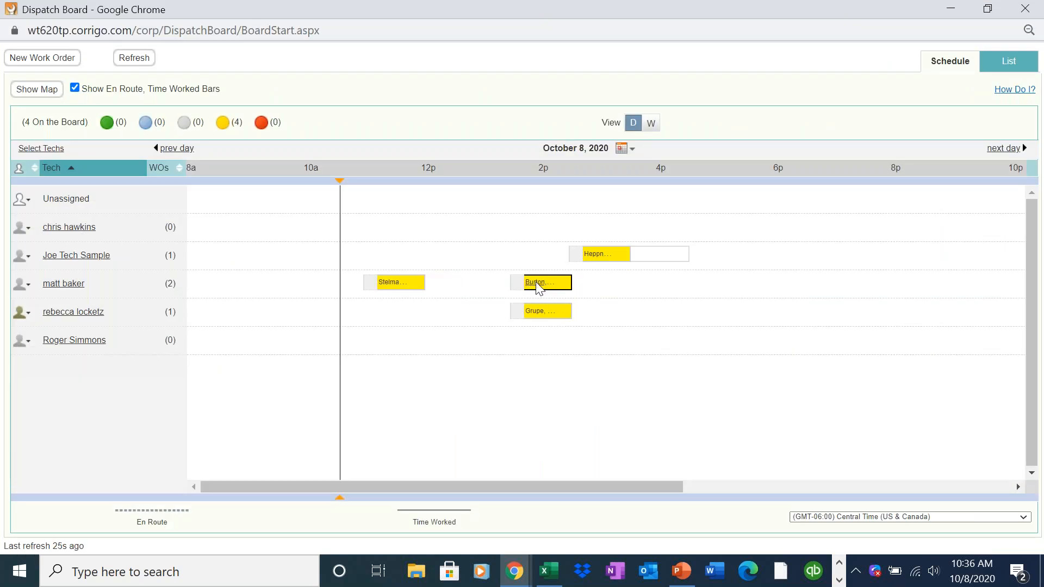
mouse_move(539, 287)
- Show today's work orders on the map and locate the technician's GPS position
left_click(37, 91)
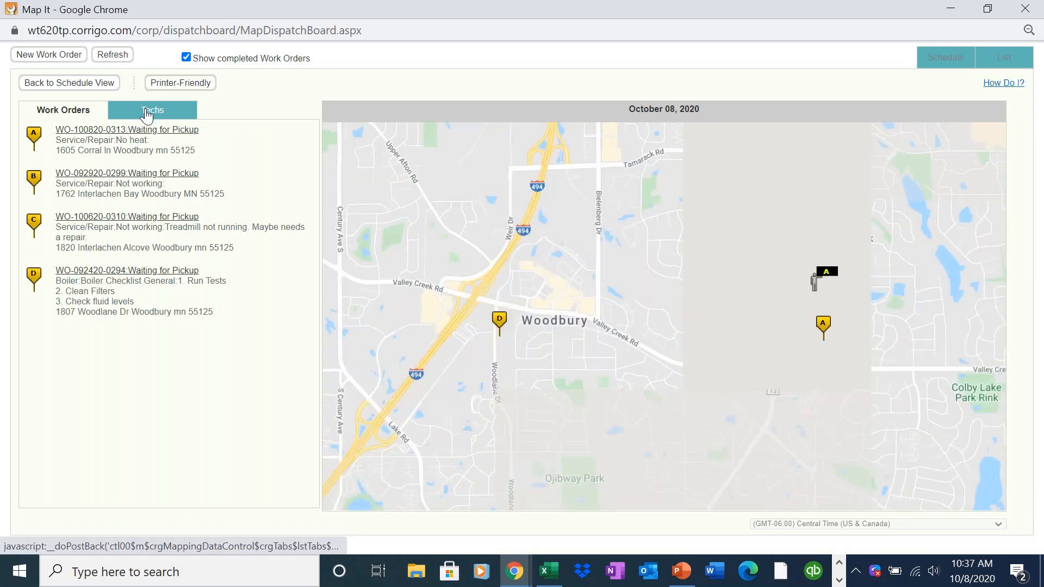
left_click(827, 278)
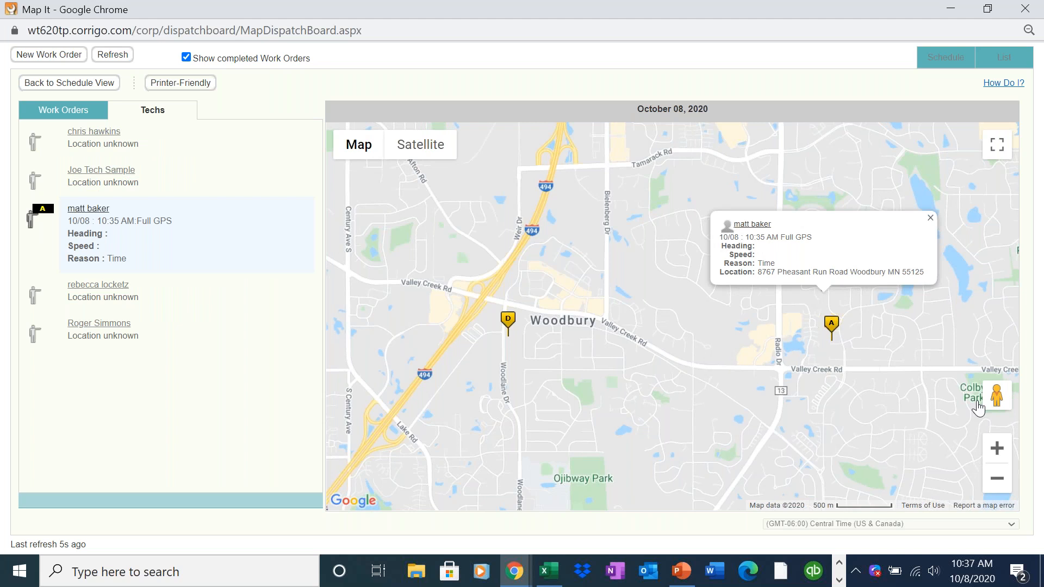
left_click(1004, 451)
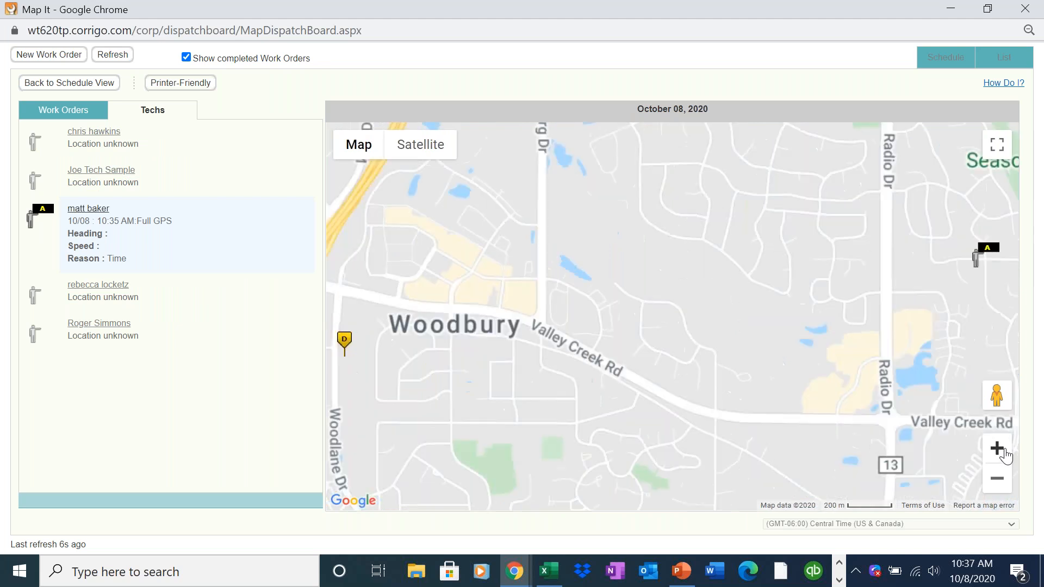
left_click_drag(931, 285, 793, 266)
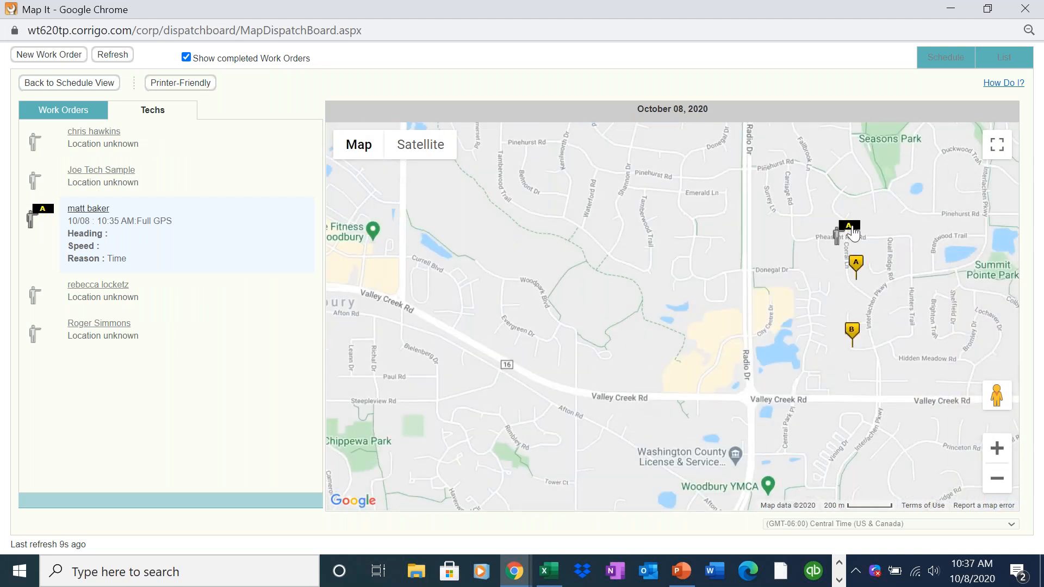
- Inspect the work order details from the Work Orders list and pin A on the map
left_click(81, 116)
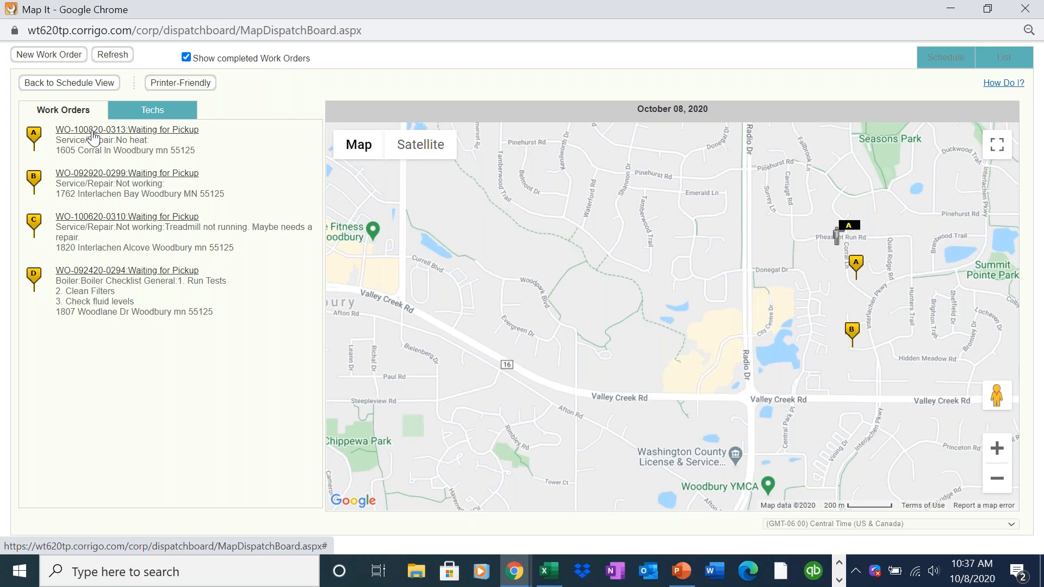
left_click(92, 132)
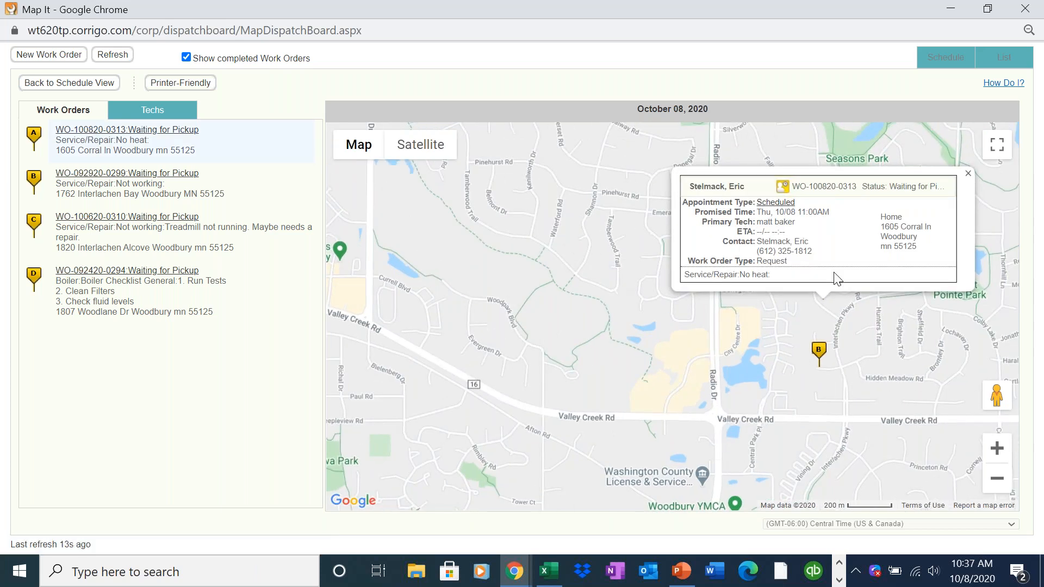
left_click(968, 173)
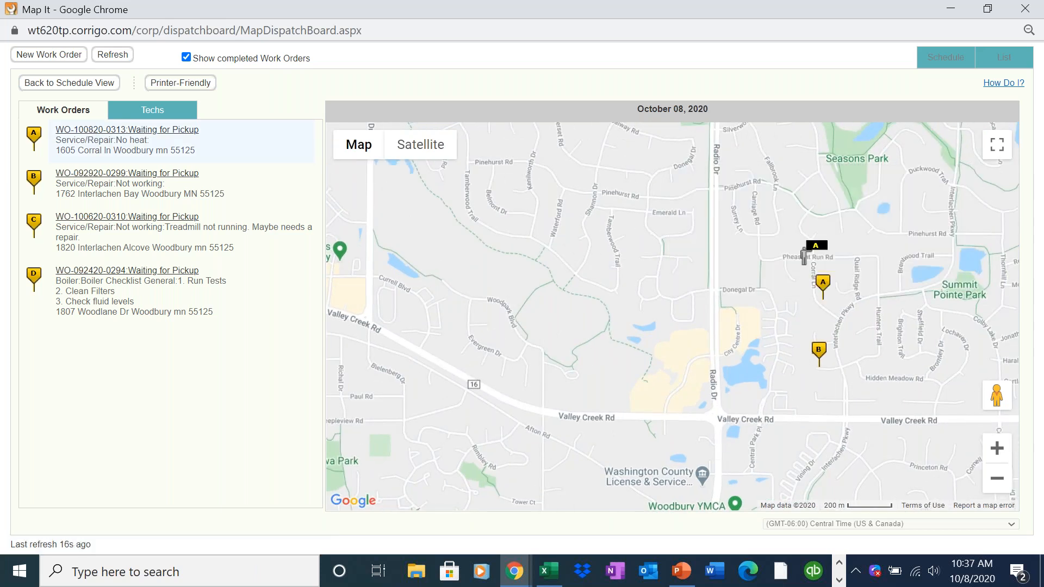
left_click(821, 287)
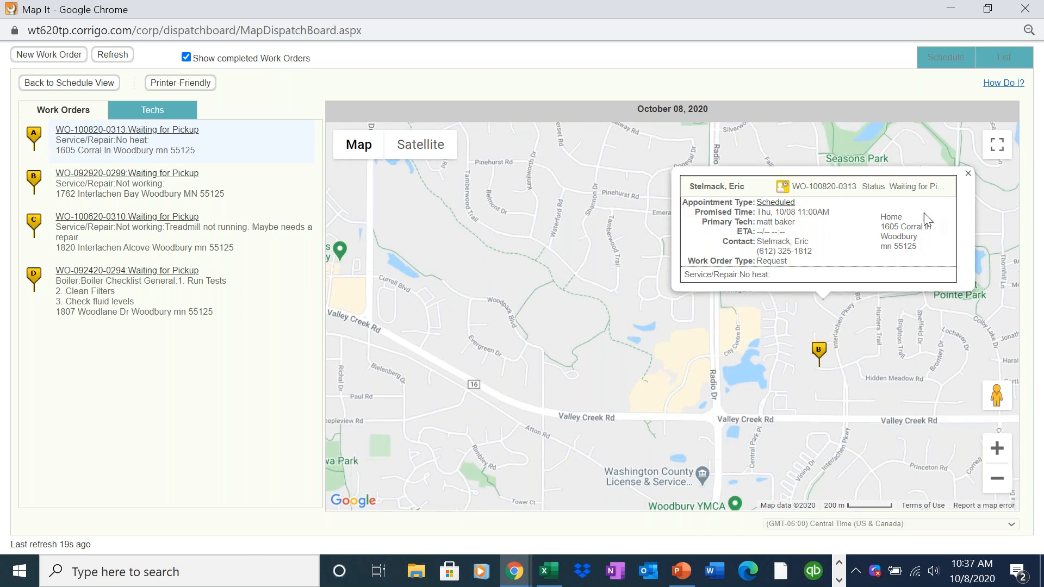
left_click(968, 174)
mouse_move(804, 274)
left_mouse_down()
mouse_move(776, 274)
mouse_move(781, 261)
left_mouse_up()
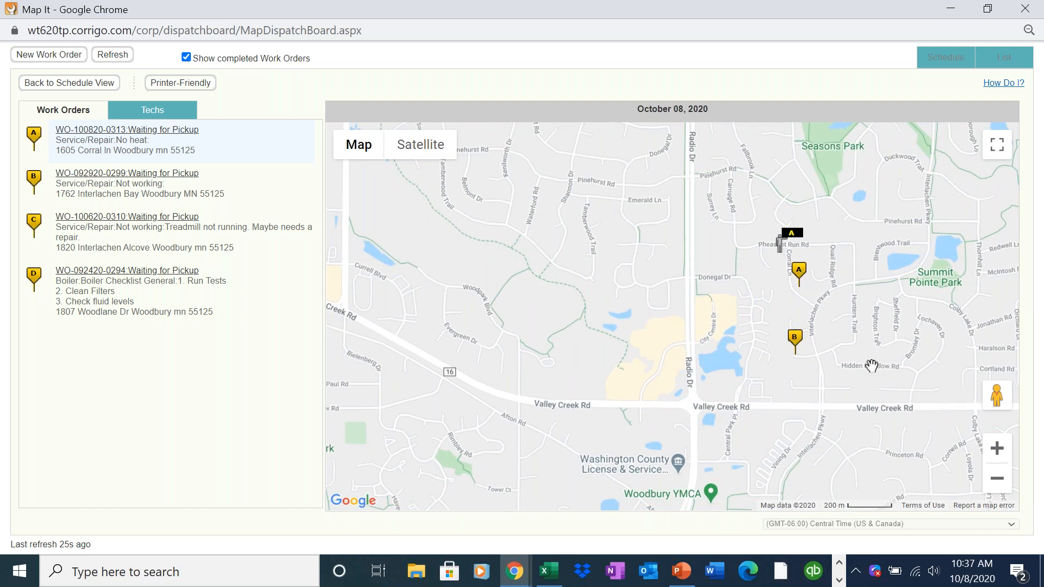
- Recheck the technician's location, zoom around the job pins, and minimize the Map It window
left_click(789, 237)
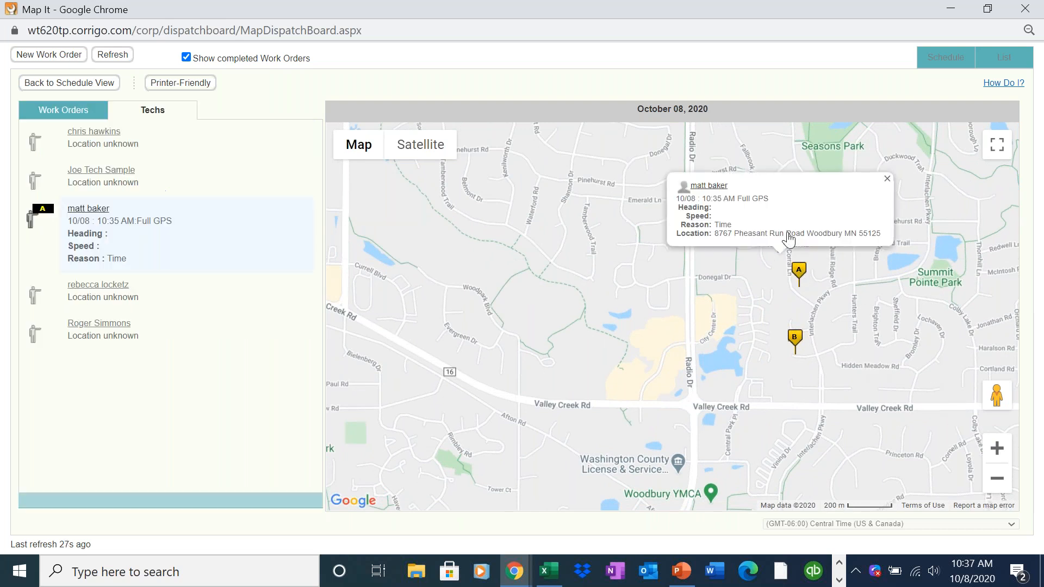
left_click_drag(688, 215, 713, 219)
left_click(713, 220)
double_click(845, 307)
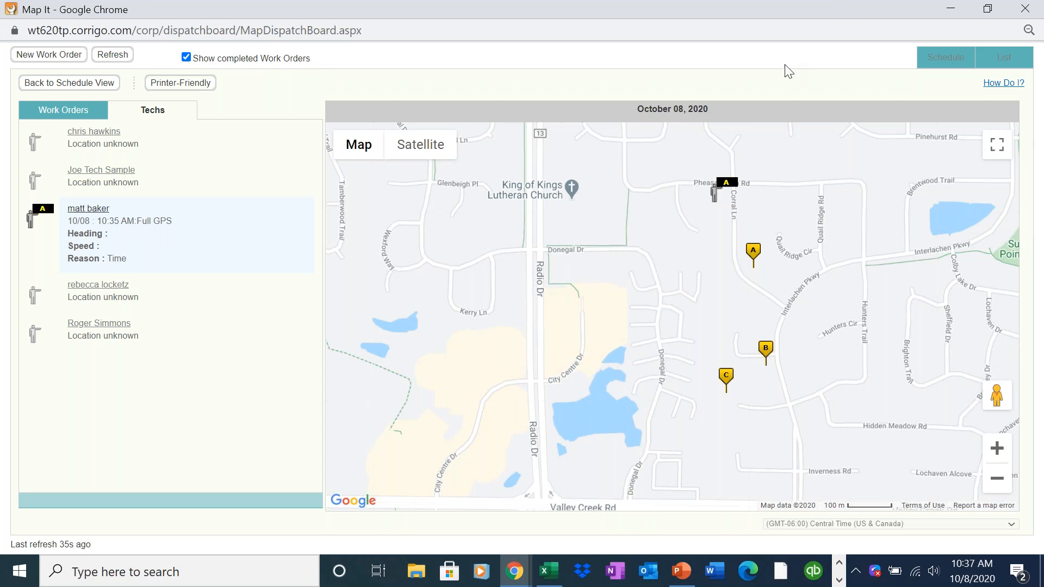
left_click_drag(839, 6, 930, 81)
left_click(897, 69)
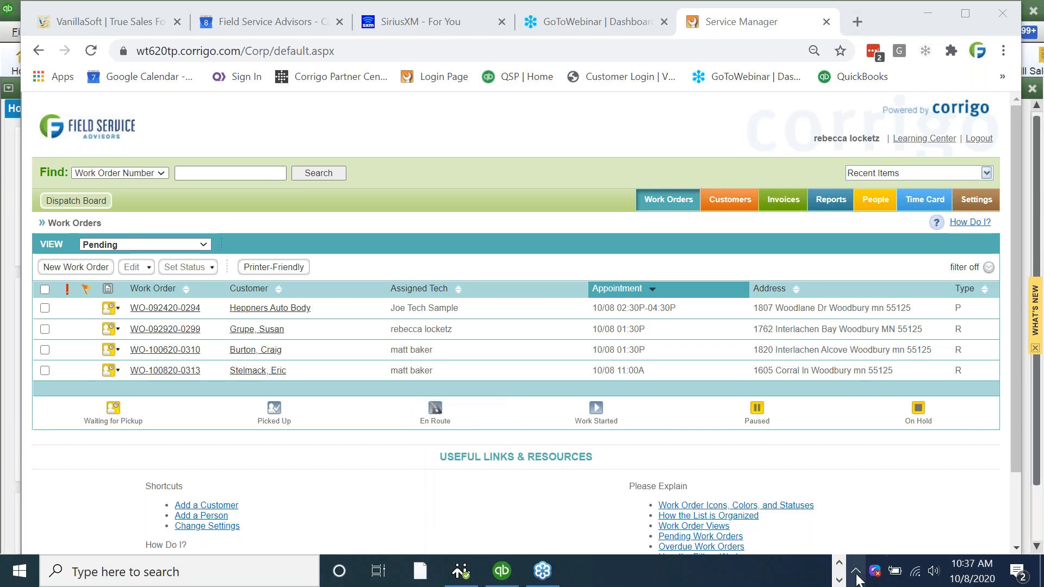
- Bring up the AirServer mirror of the phone's Corrigo app from the taskbar overflow
left_click(840, 567)
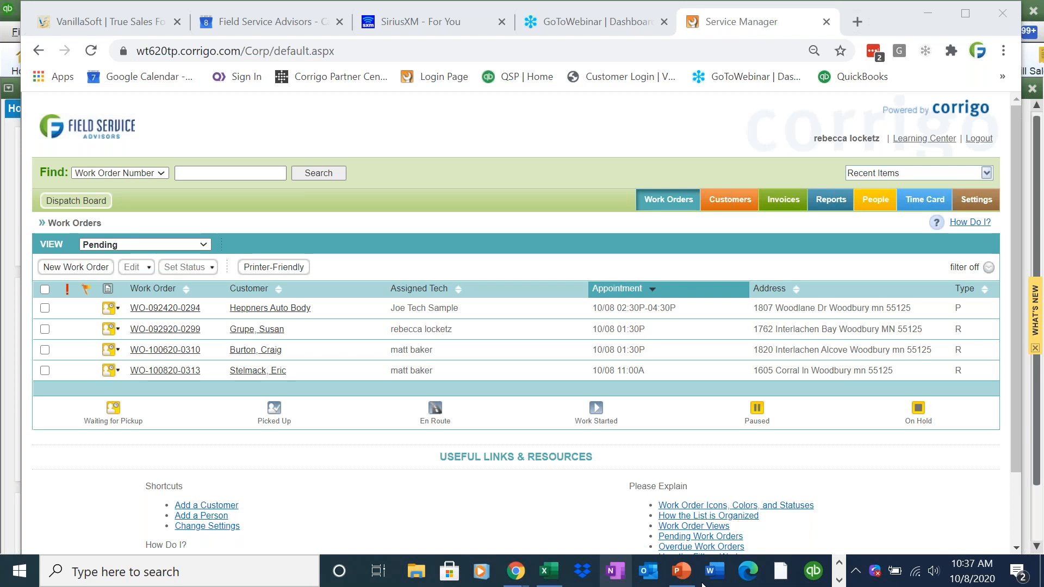
left_click(838, 581)
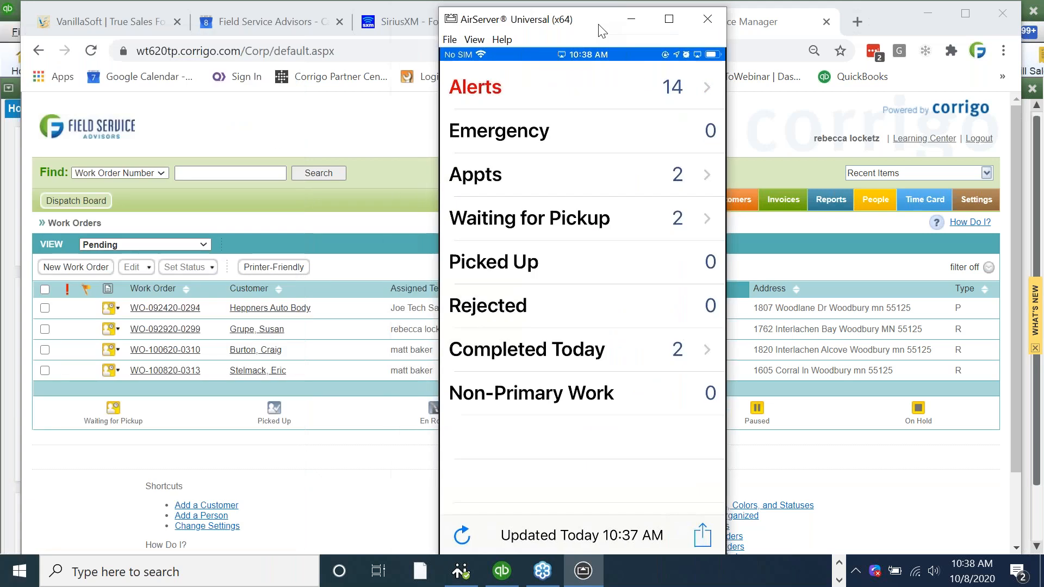
- Move the phone mirror left and open the two jobs Waiting for Pickup
left_click_drag(556, 32, 476, 29)
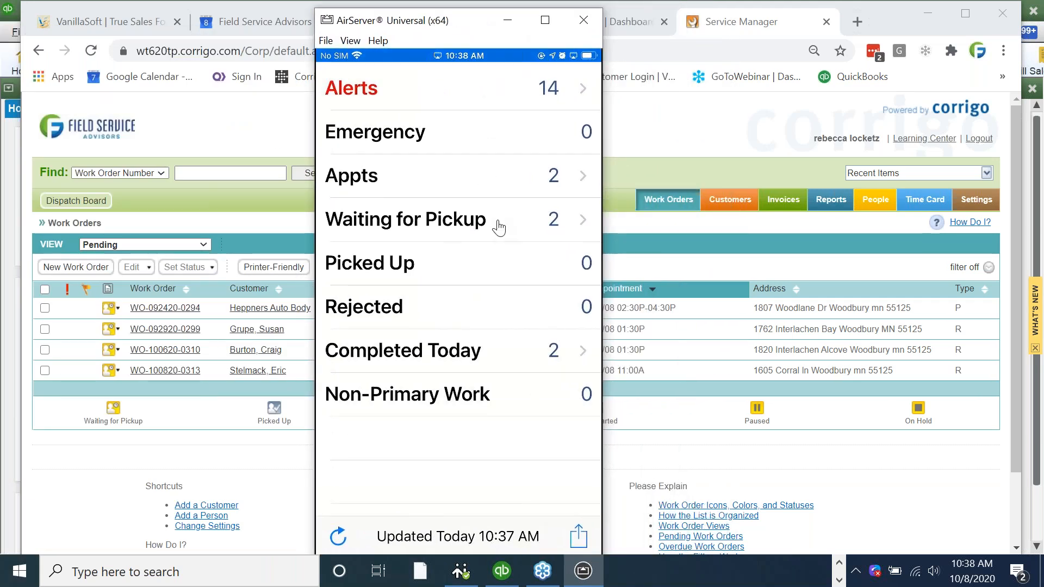
left_click(551, 231)
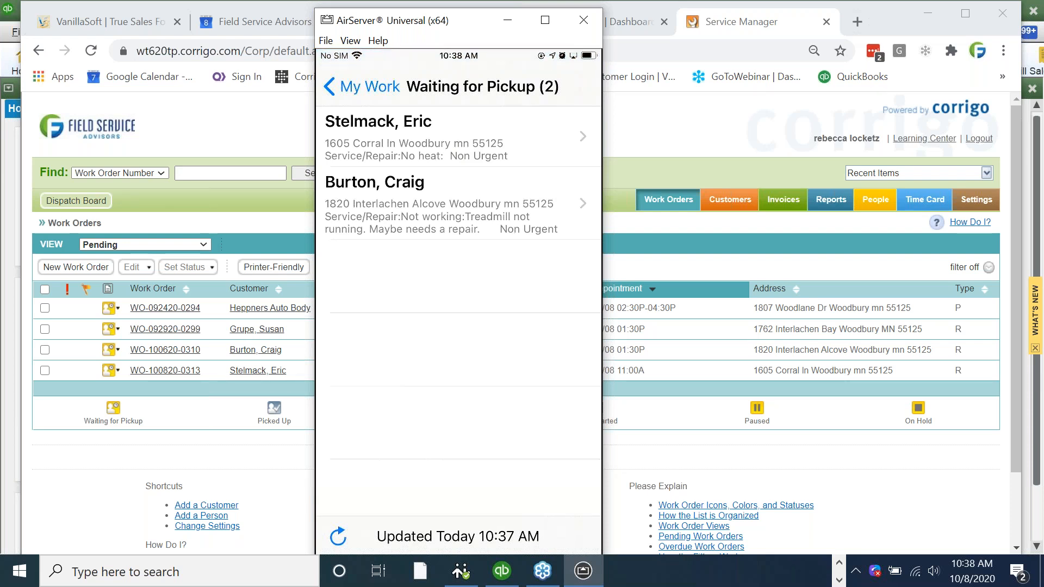
- Open the no-heat work order and scroll through its status and invoice total
left_click(487, 152)
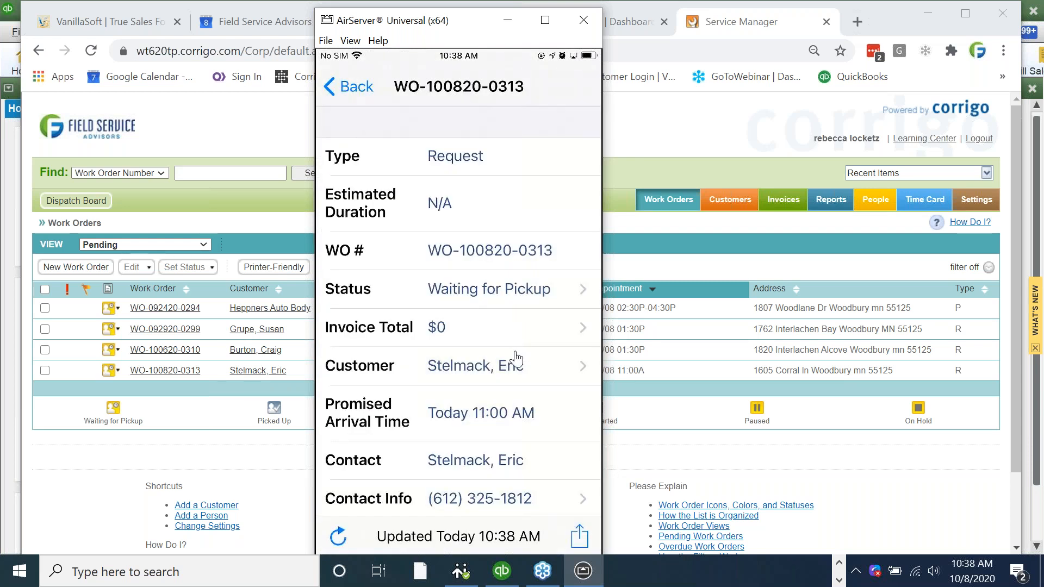
scroll(517, 359, "down", 3)
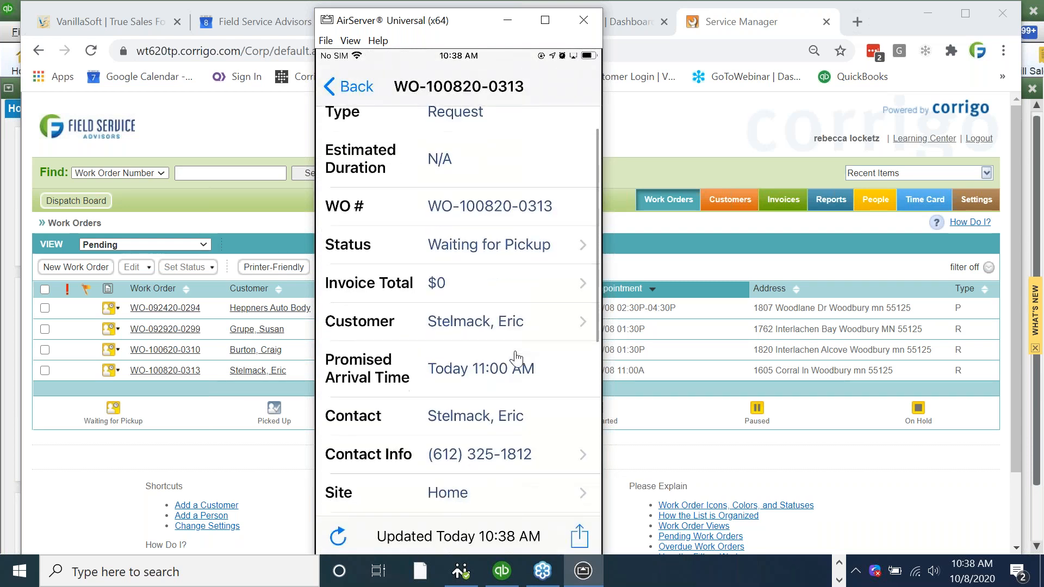
scroll(516, 359, "down", 5)
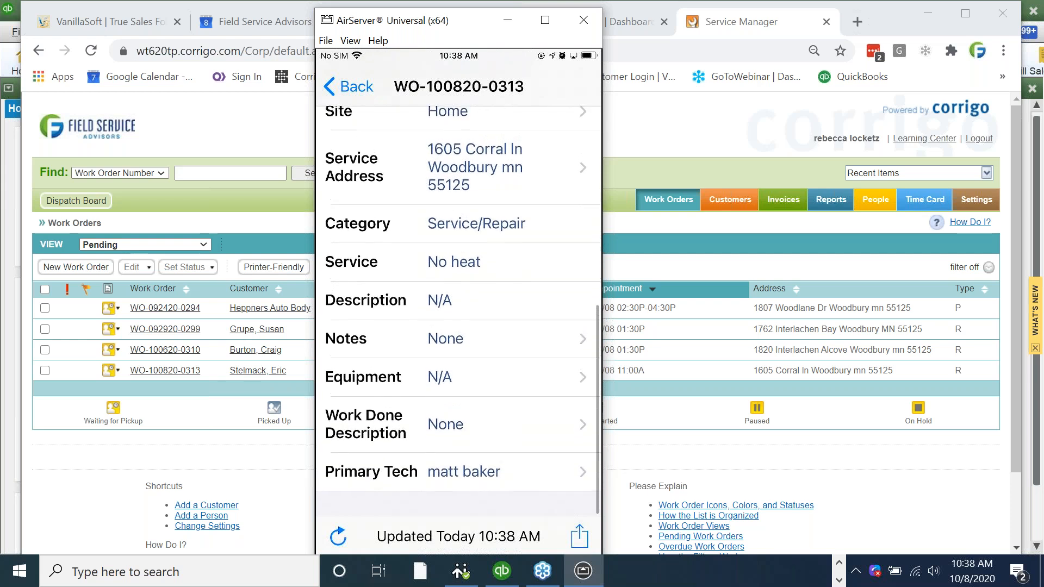
scroll(458, 305, "up", 2)
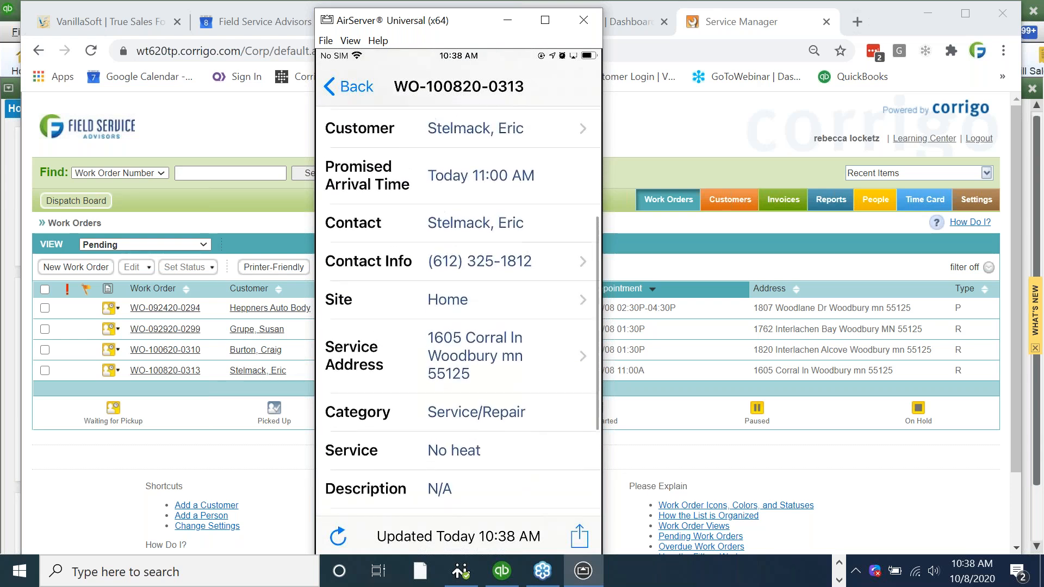
scroll(459, 310, "up", 2)
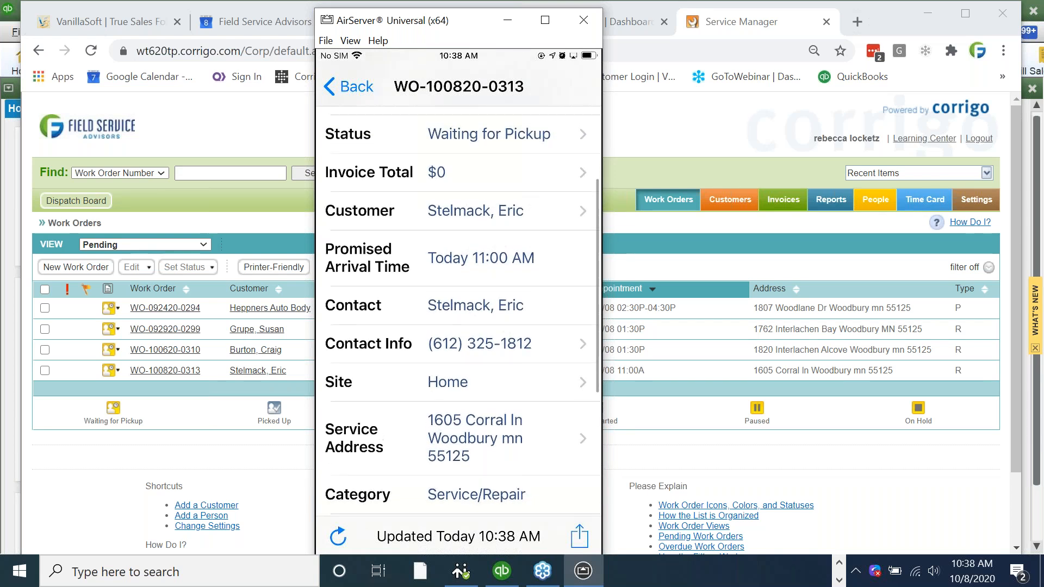
scroll(458, 309, "up", 1)
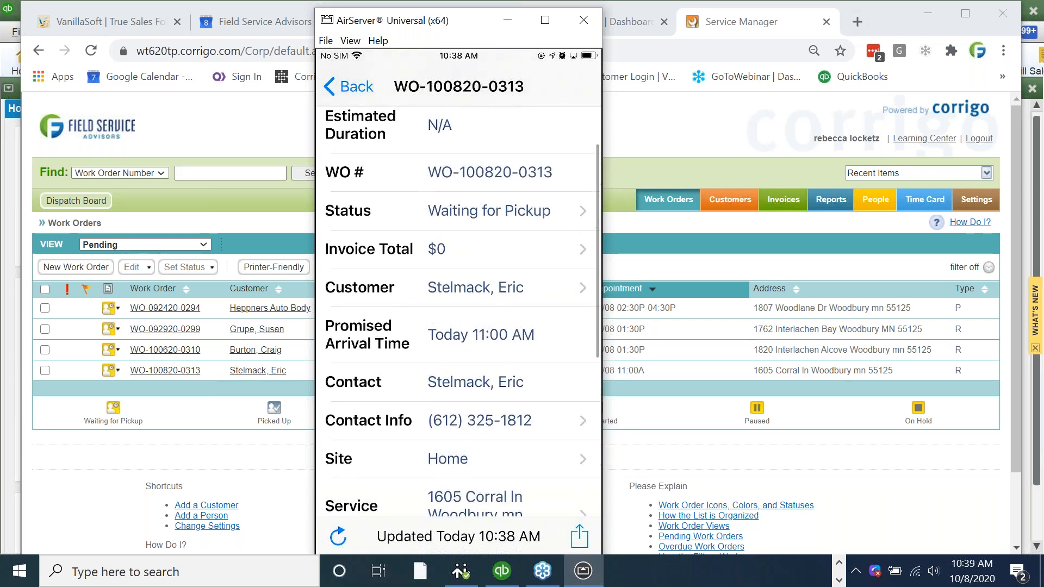
- Check the contact's call option, cancel it, and open the service address in maps
left_click(479, 421)
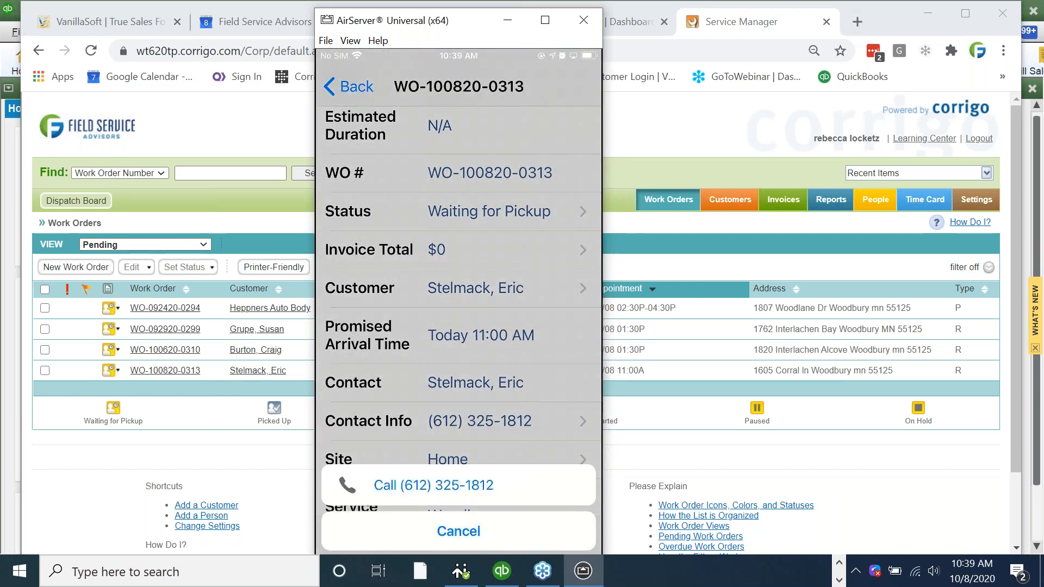
left_click(482, 506)
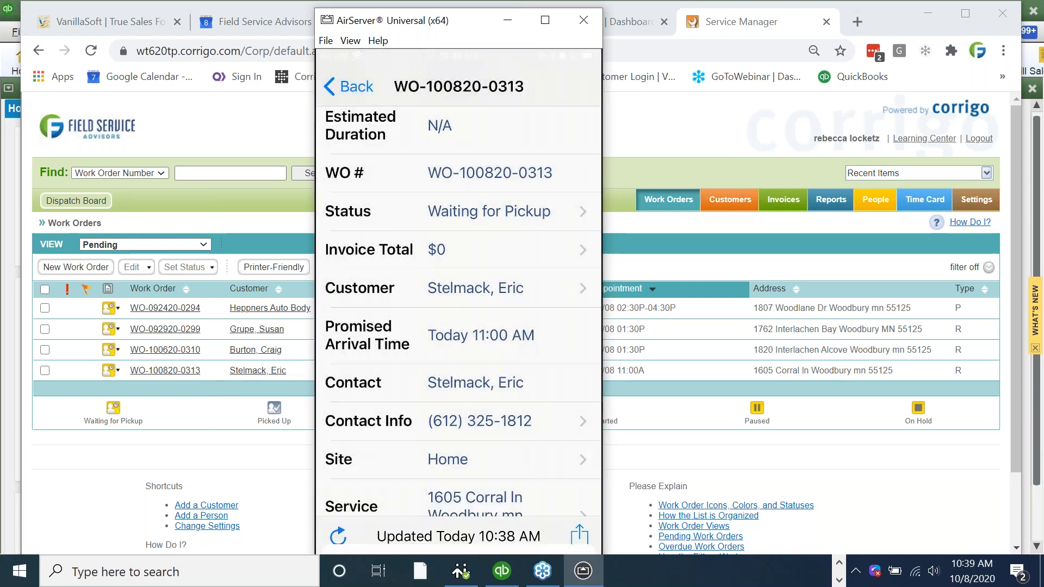
left_click(483, 506)
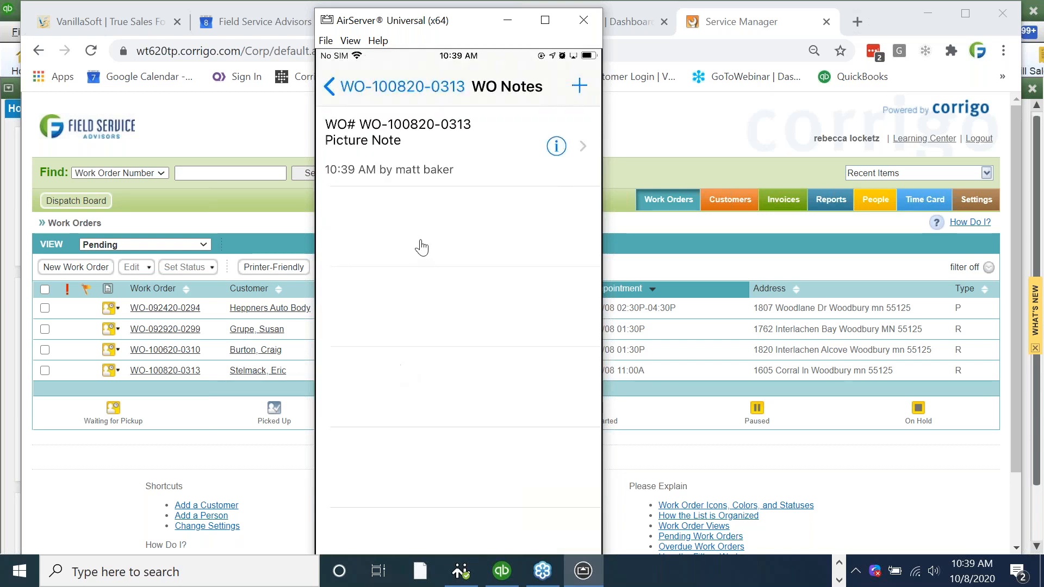
- Return from the notes, now holding one Picture Note, to the work order details
left_click(382, 97)
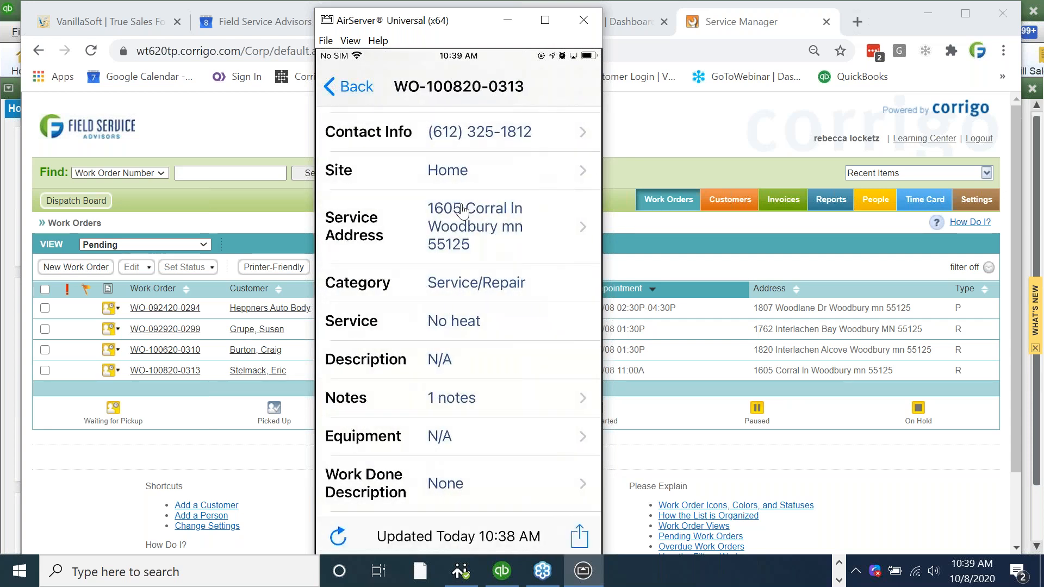
scroll(462, 211, "up", 3)
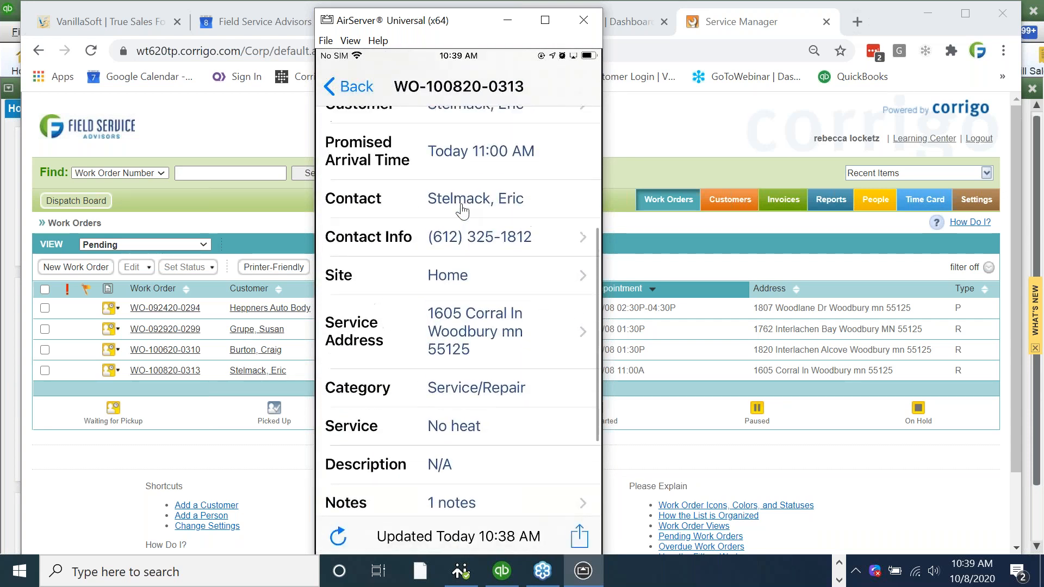
scroll(462, 211, "up", 3)
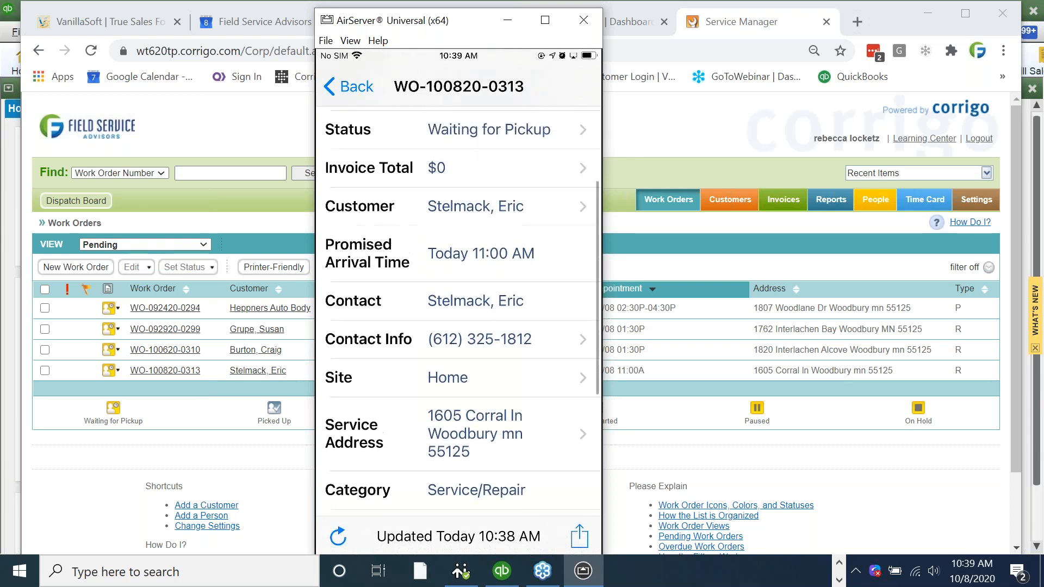
scroll(459, 311, "up", 2)
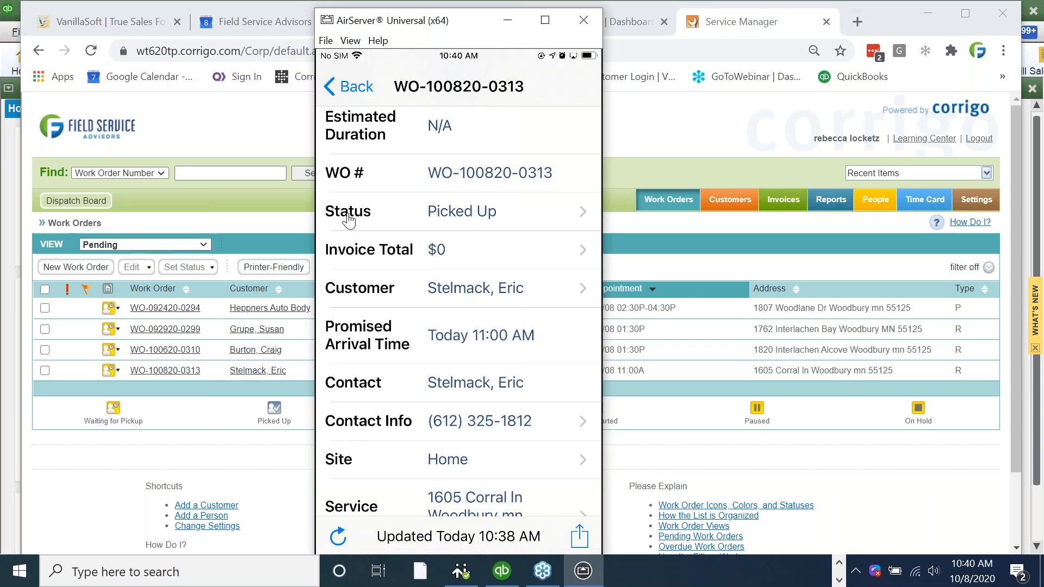
left_click(349, 215)
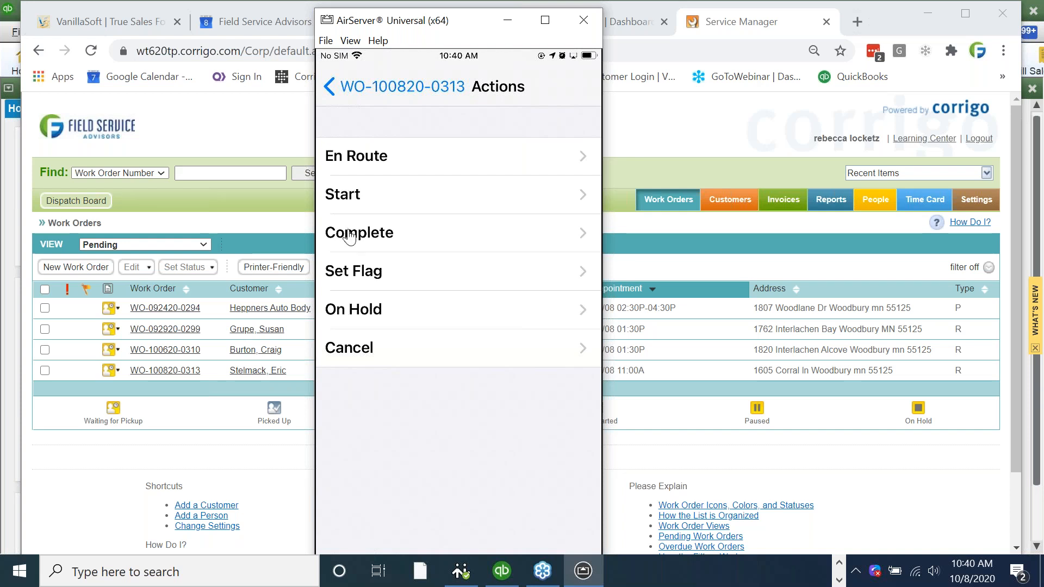
left_click(370, 199)
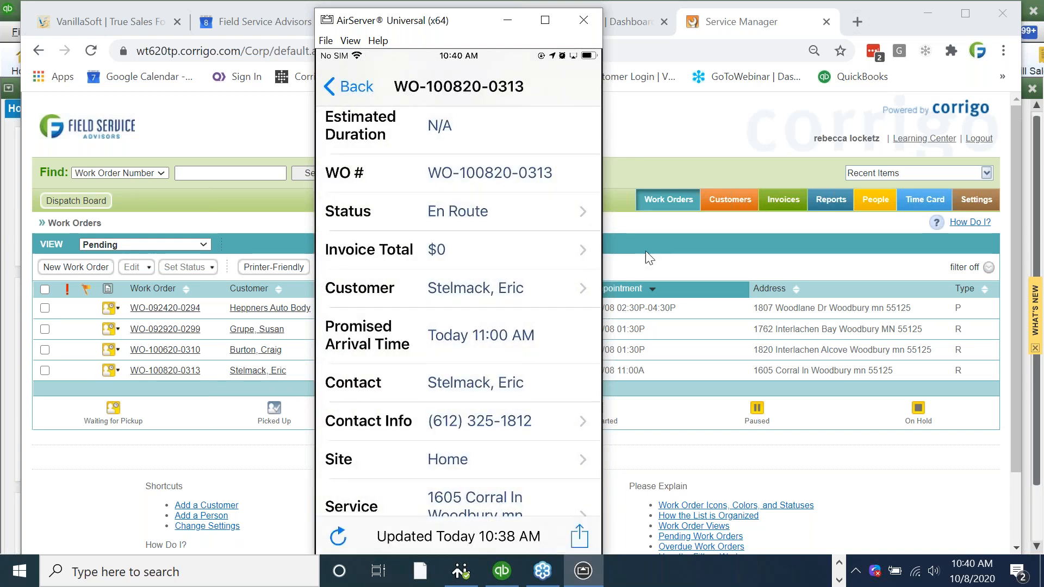
- Check the en-route job on the refreshed Dispatch Board schedule view, then return to the mirrored phone
left_click(70, 204)
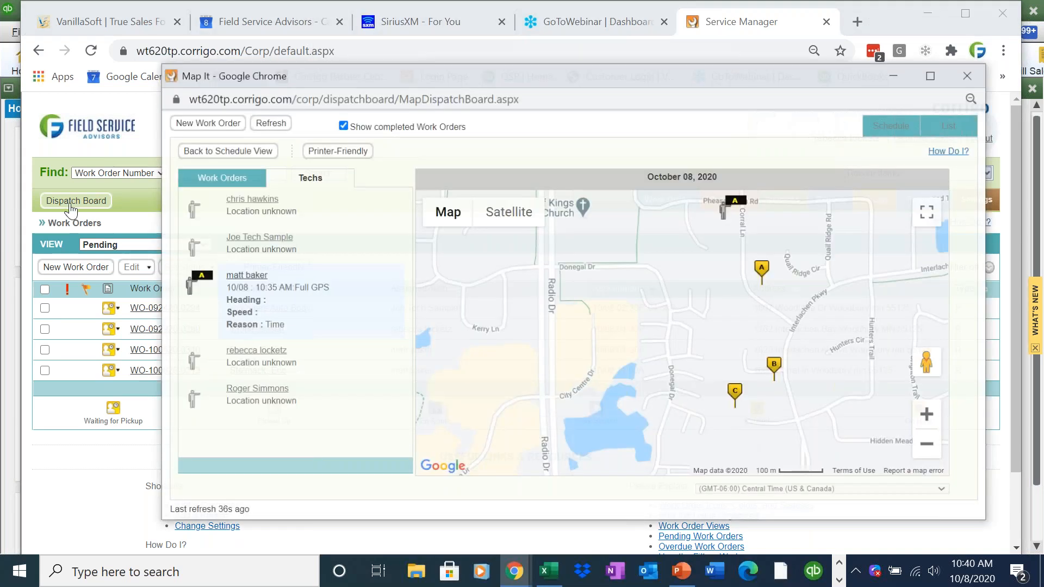
left_click(247, 148)
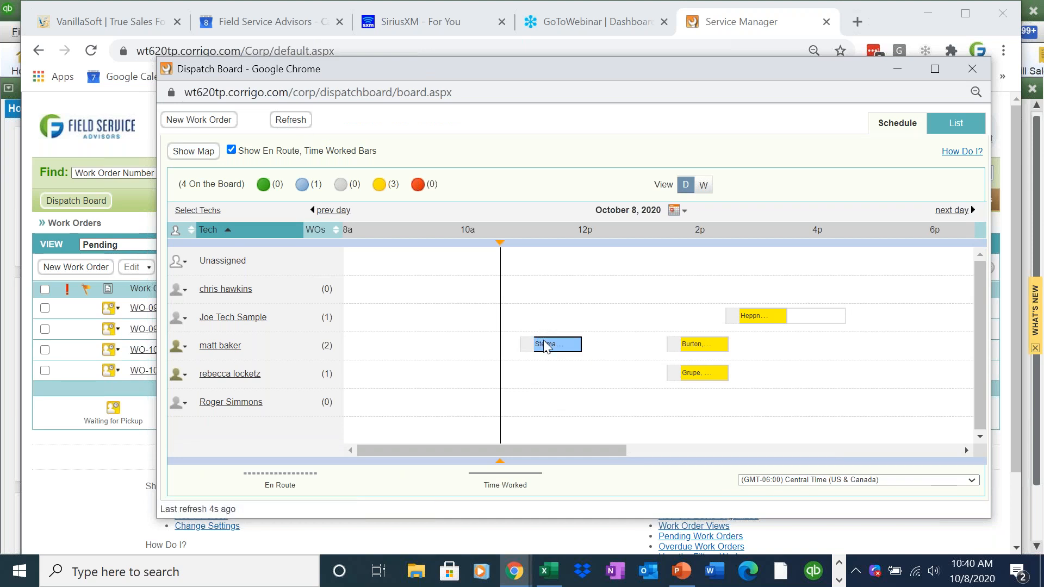
mouse_move(546, 347)
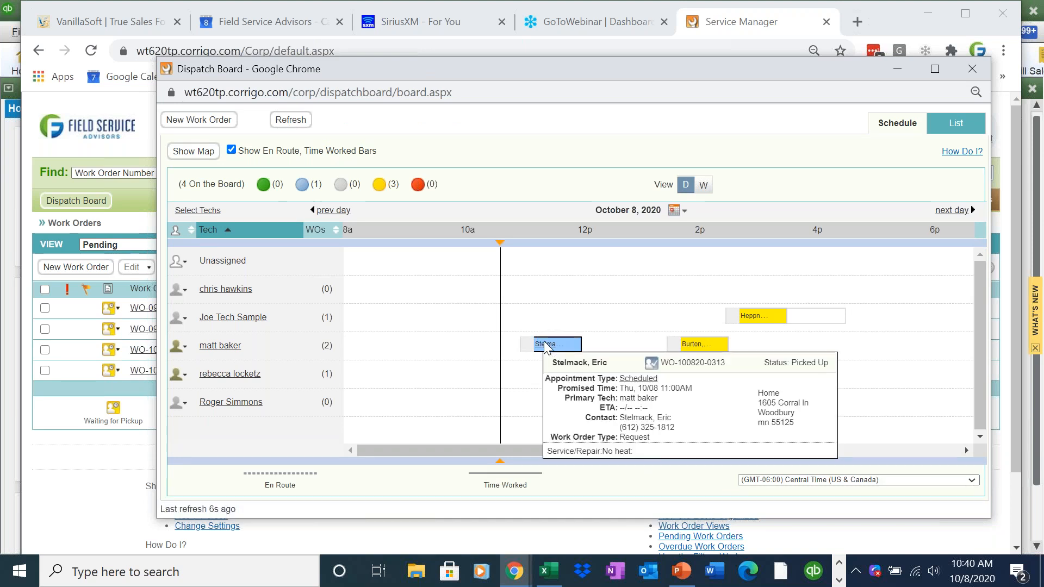
left_click(291, 121)
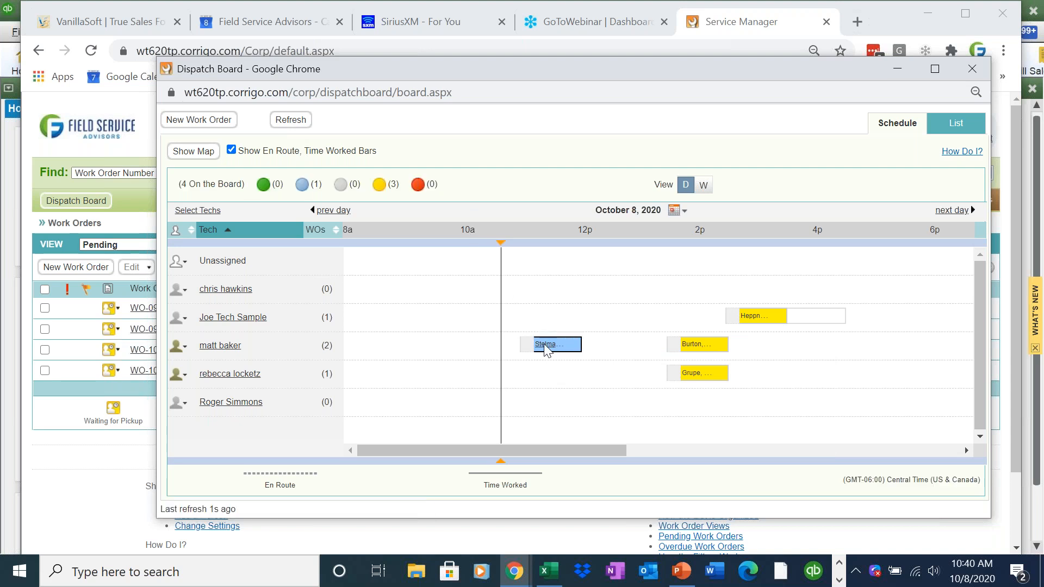
left_click(840, 581)
left_click(583, 571)
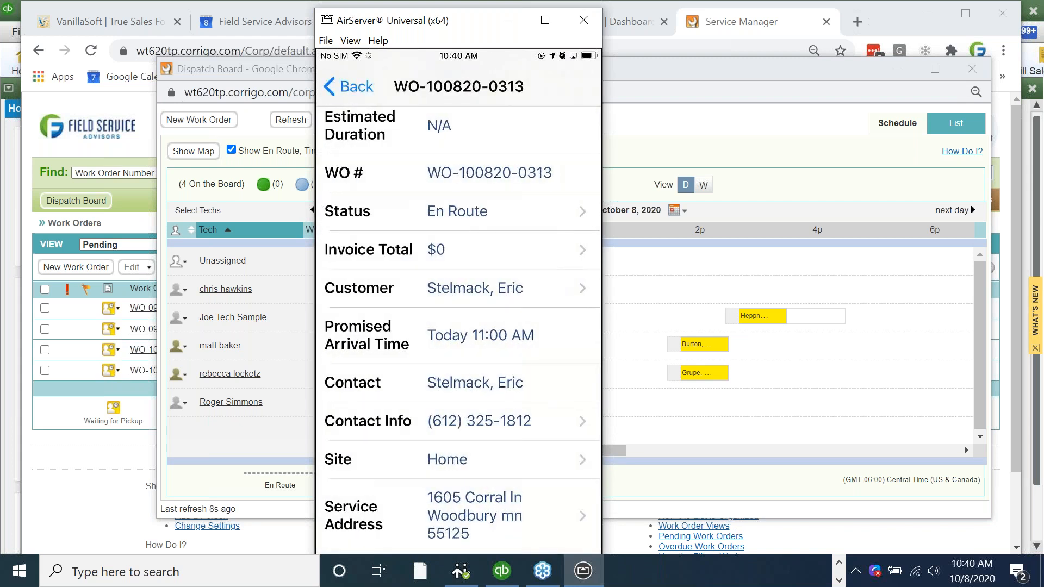
- Refresh the Dispatch Board so the started job shows green, then minimize the board
left_click(671, 296)
left_click(288, 120)
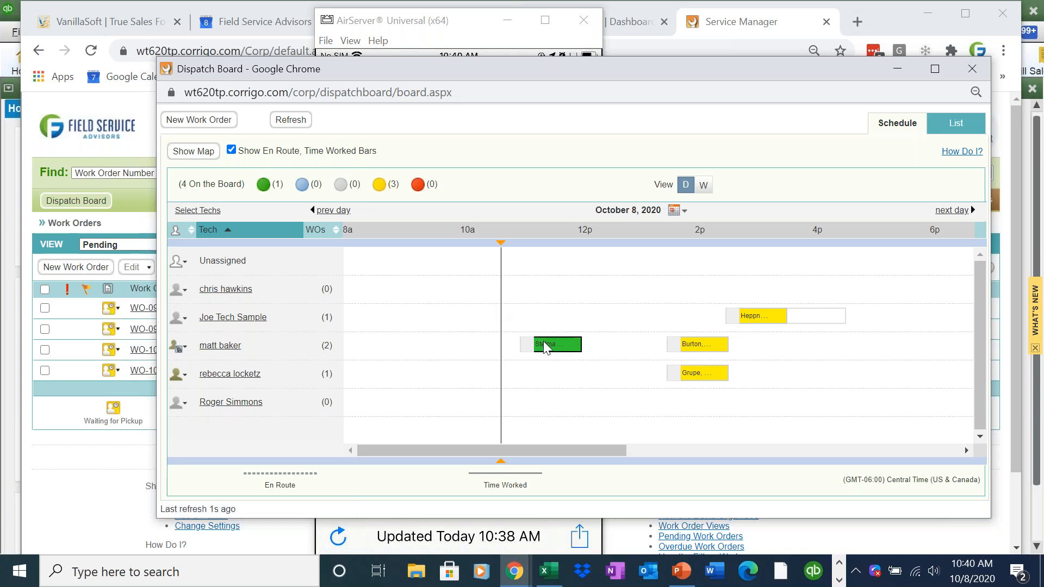
mouse_move(546, 347)
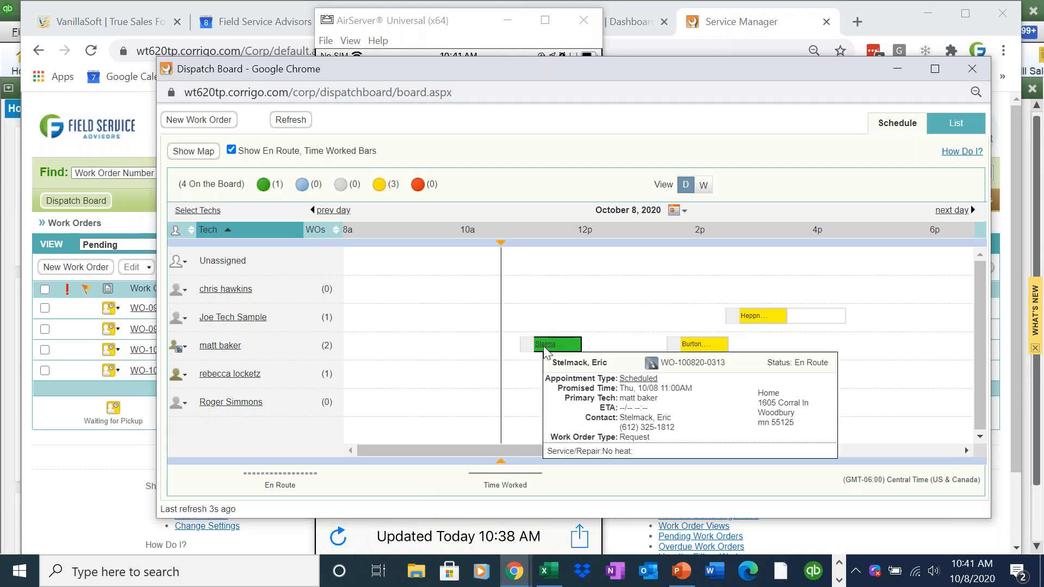
left_click(903, 65)
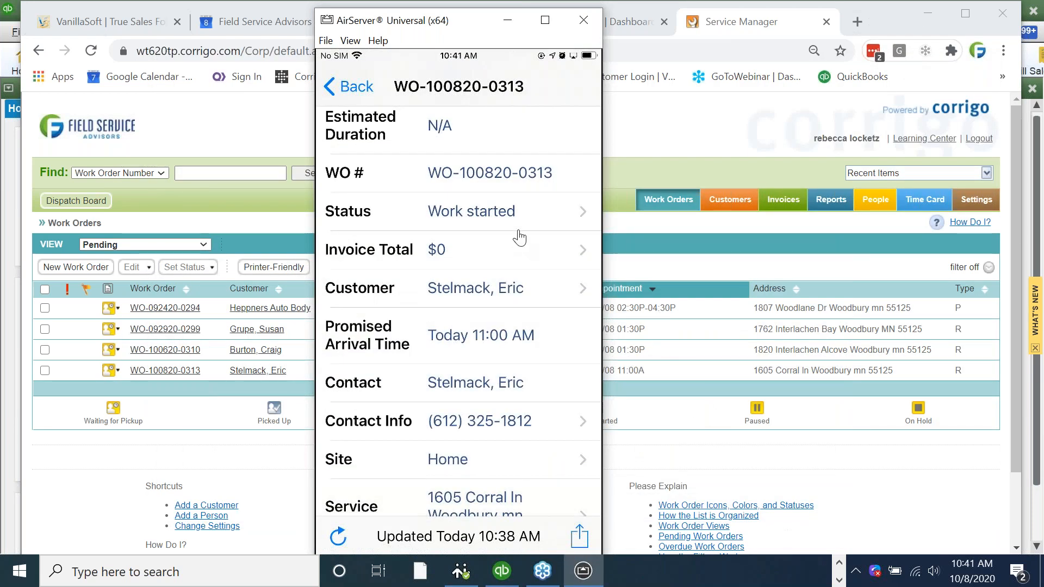
- Complete the work order with a note: furnace coil replaced, unit working, two hours on site
left_click(454, 223)
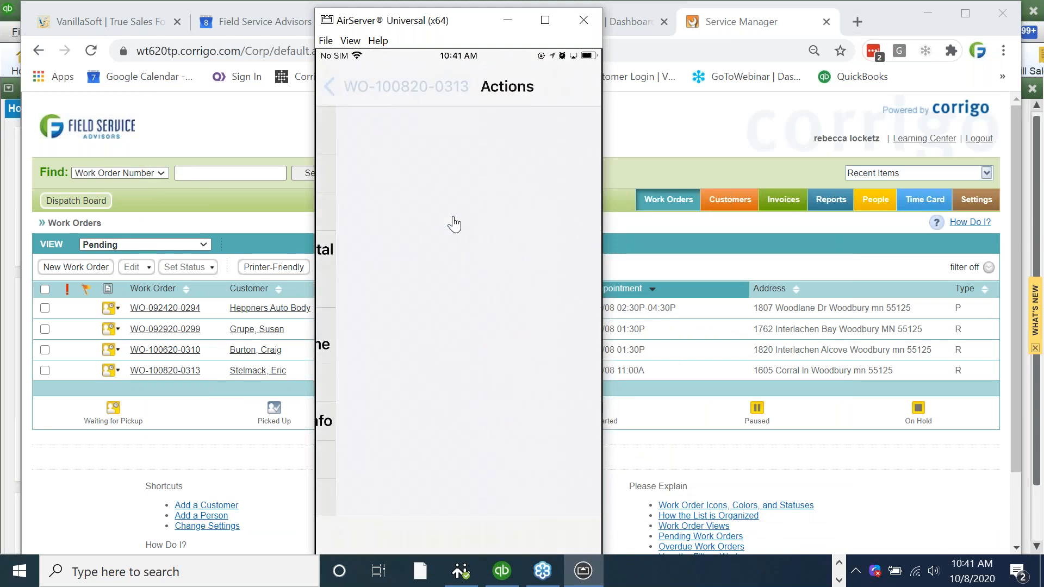
left_click(453, 223)
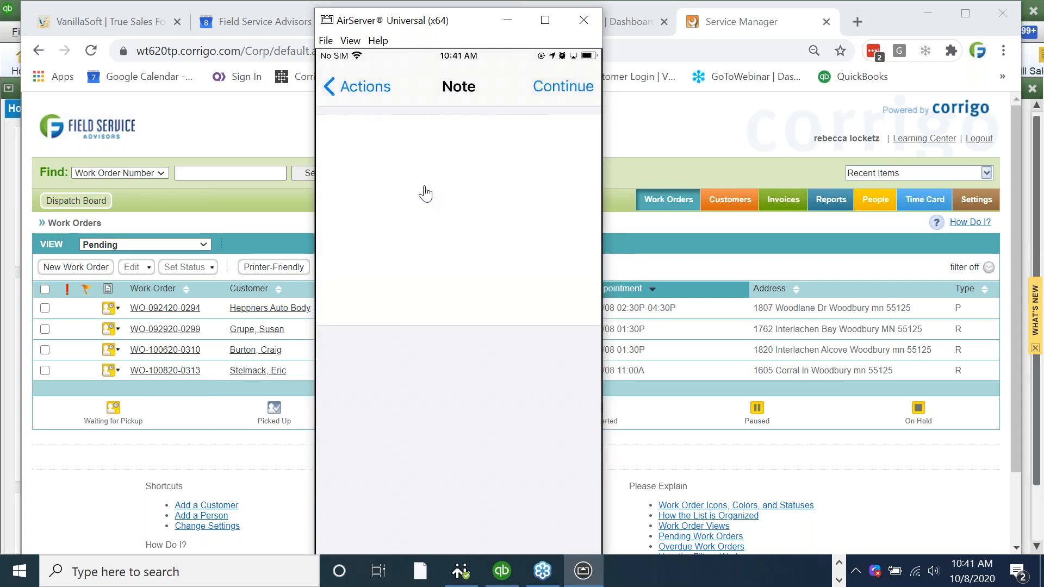
left_click(425, 193)
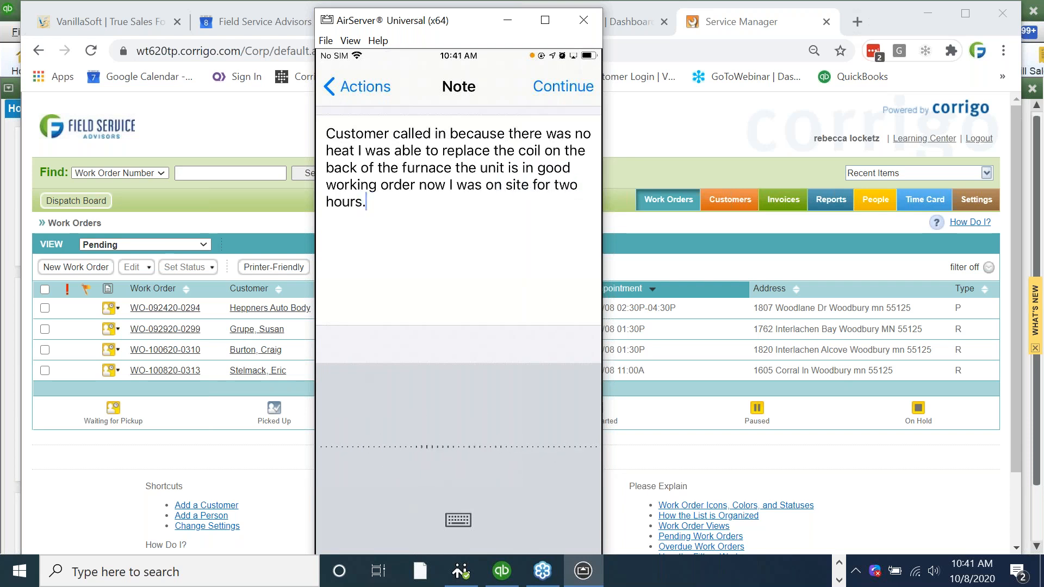
left_click(367, 202)
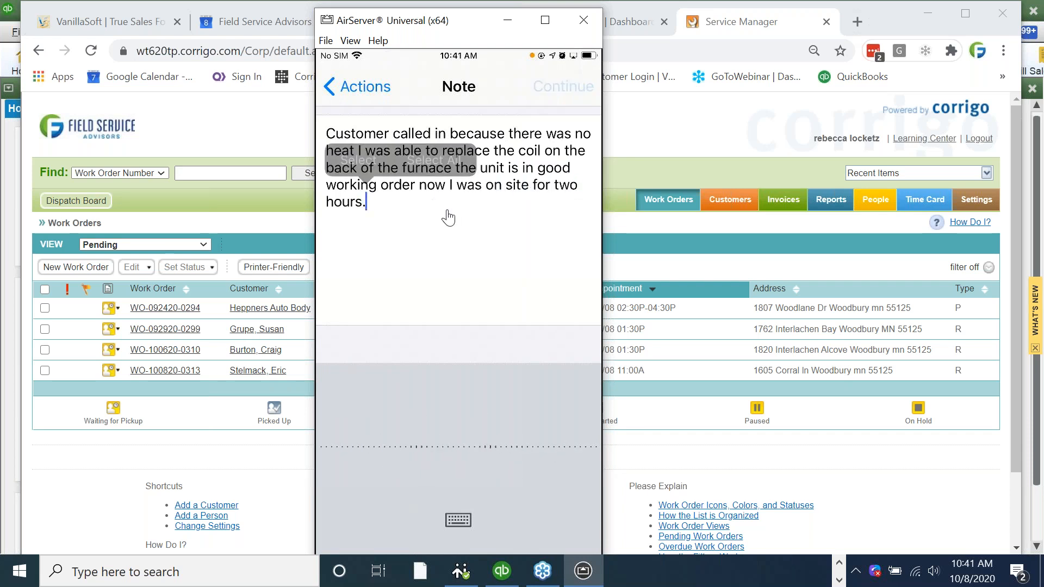
left_click(450, 363)
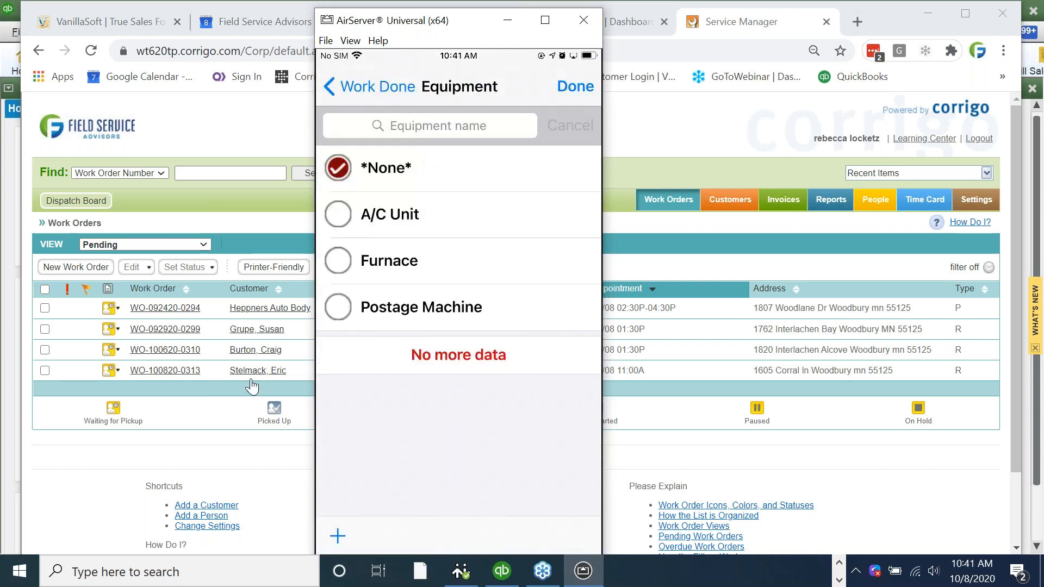
left_click(360, 152)
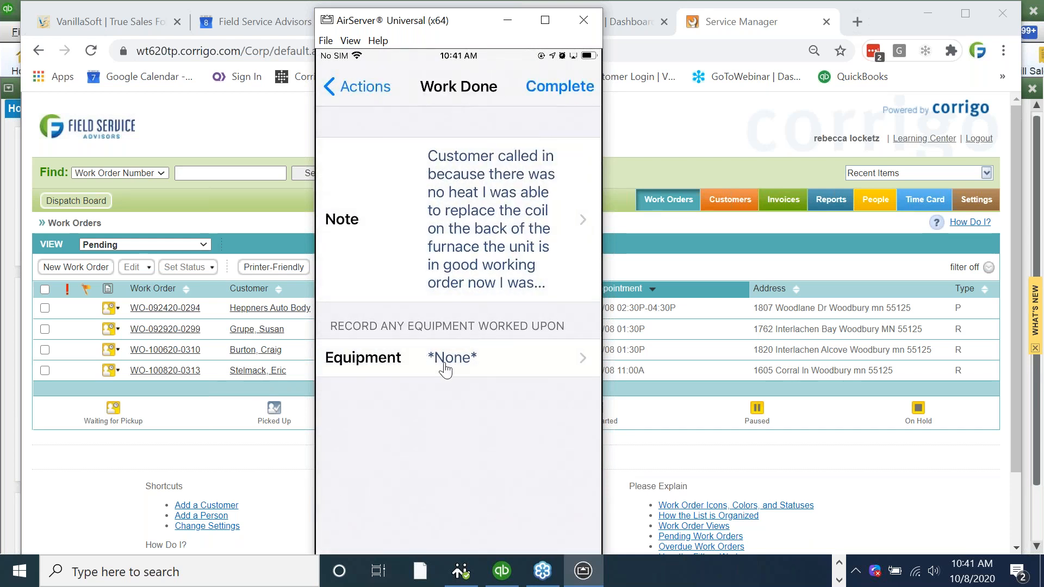
left_click(442, 367)
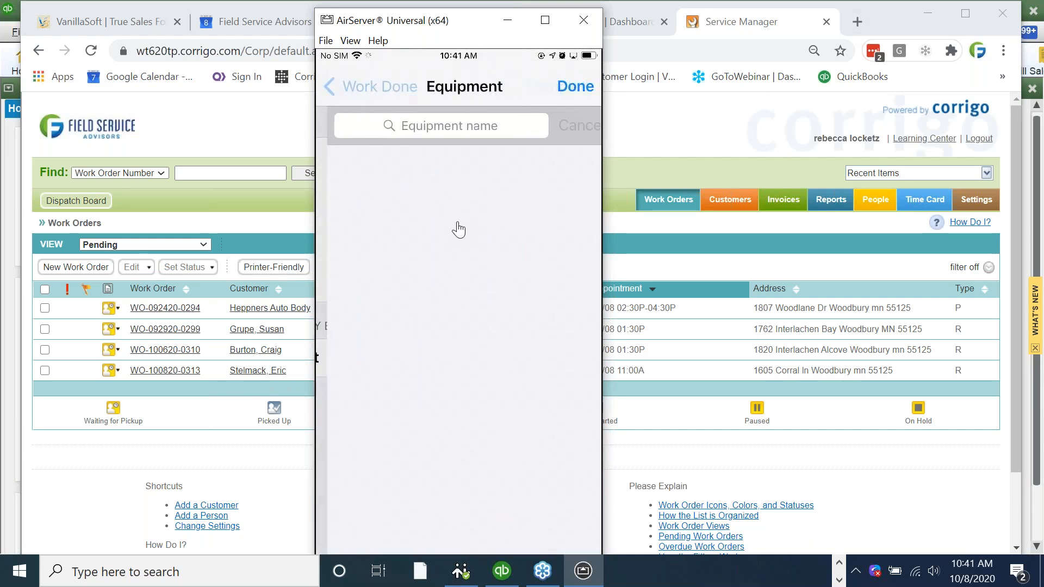
left_click(339, 264)
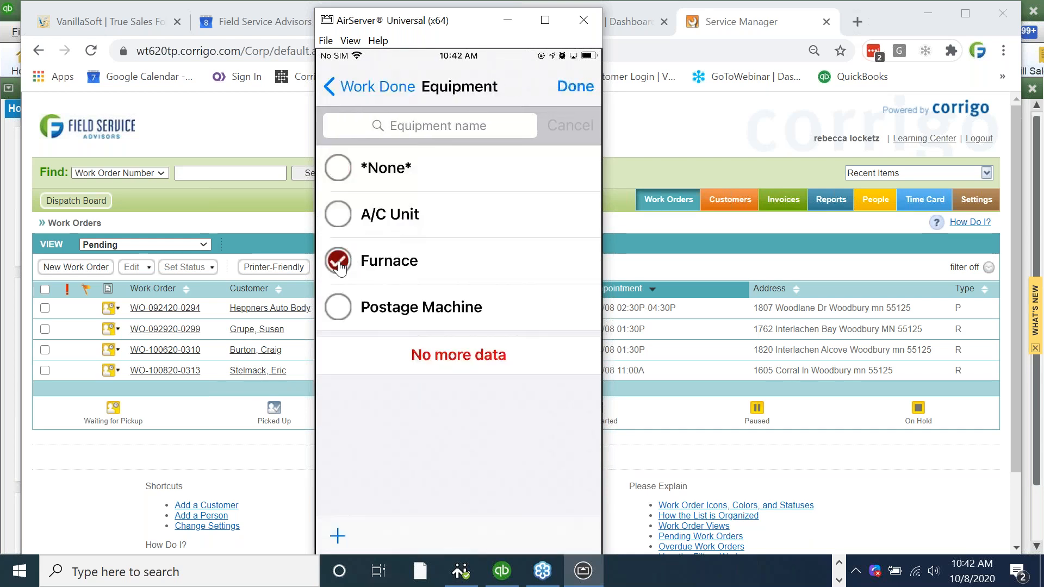
left_click(573, 87)
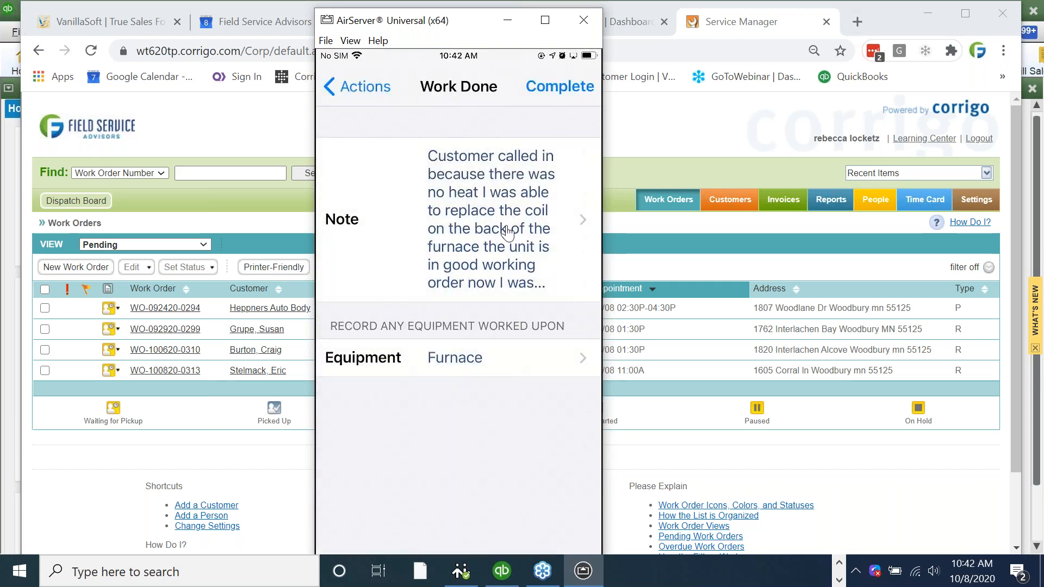
left_click(561, 94)
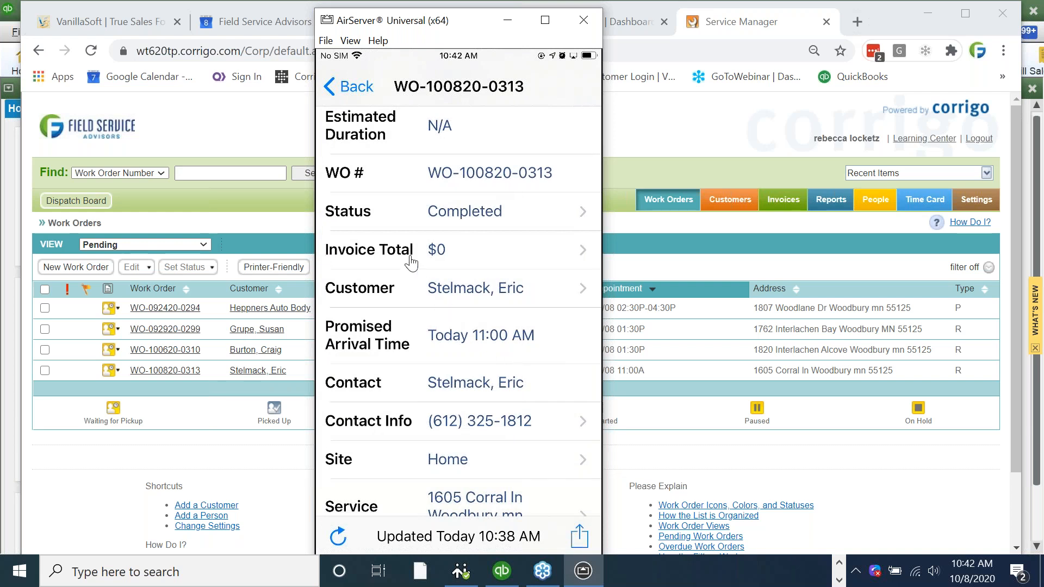
- Add the Labor price list item, found by searching 'labor', to the work order's invoice
left_click(443, 254)
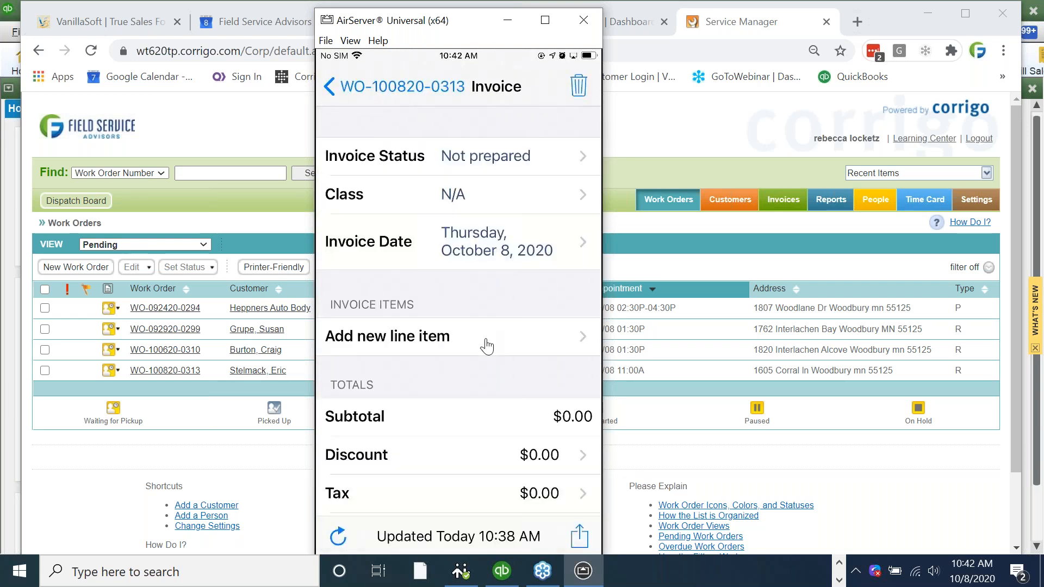
left_click(488, 346)
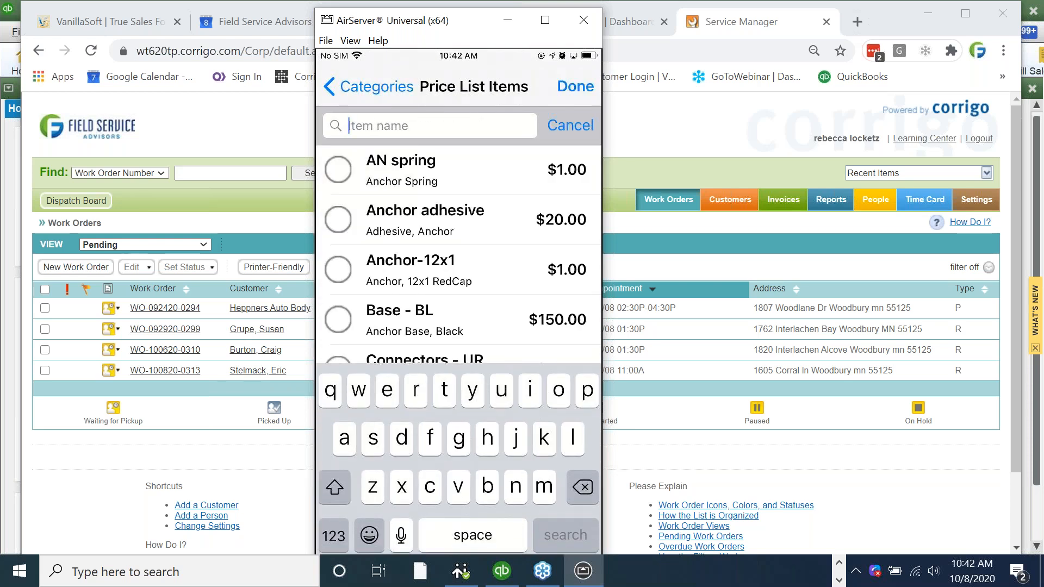
type("labor")
key("Return")
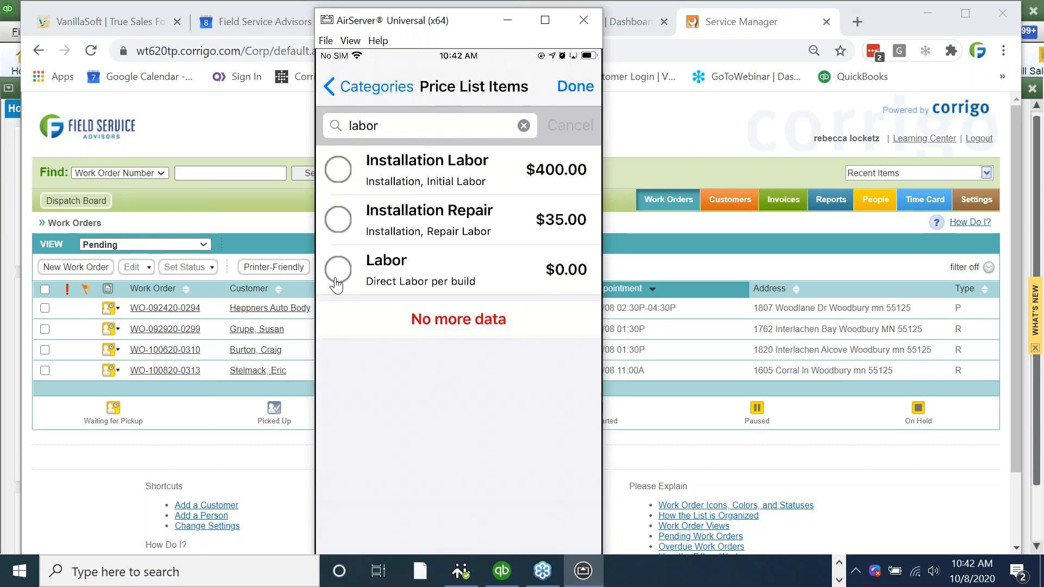
left_click(336, 285)
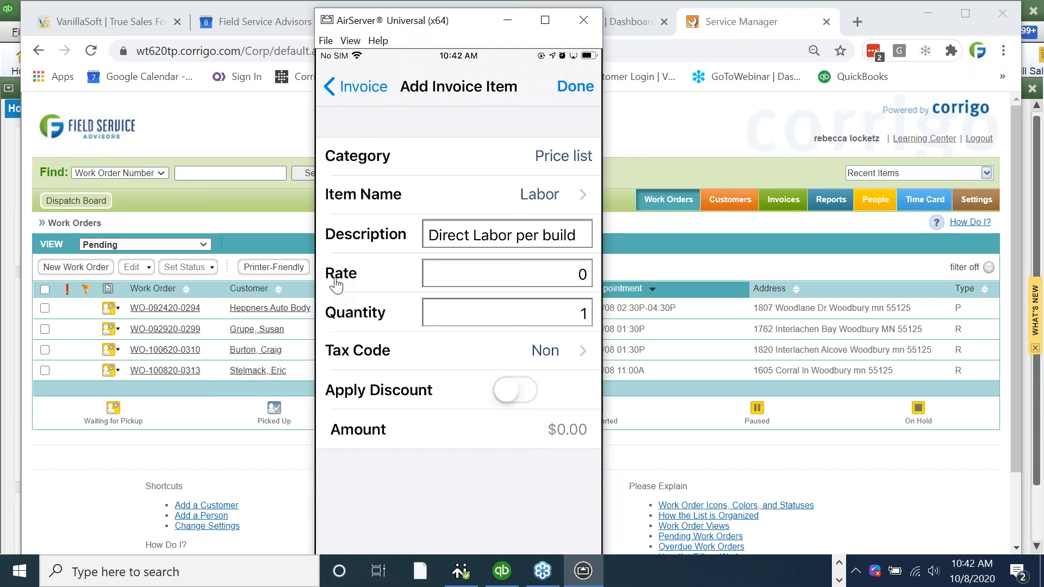
- Set the labor line to rate 150 and quantity 2, totalling $300.00, and save it
left_click(337, 284)
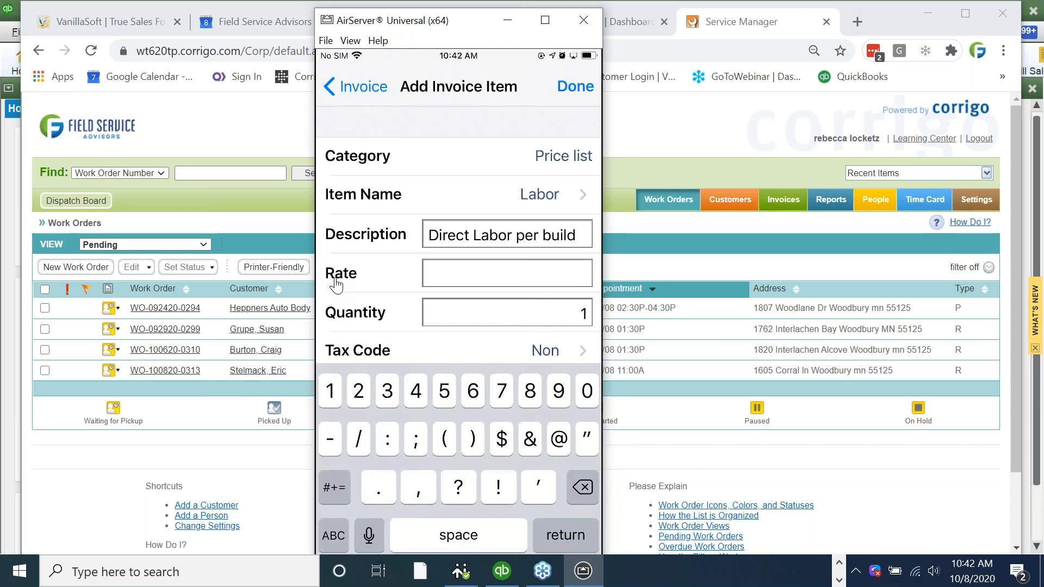
type("15")
type("0")
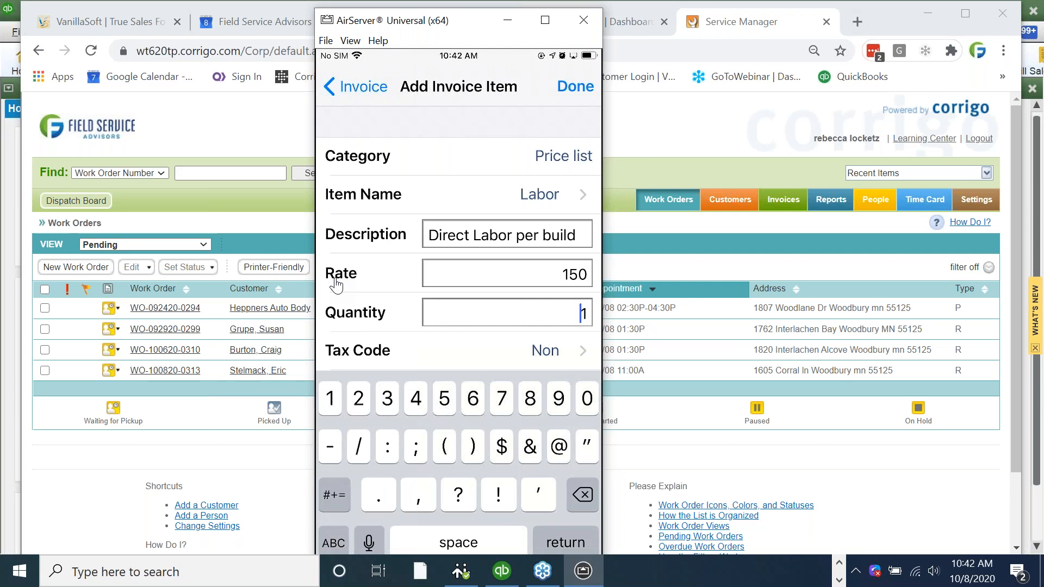
key("BackSpace")
type("3")
key("BackSpace")
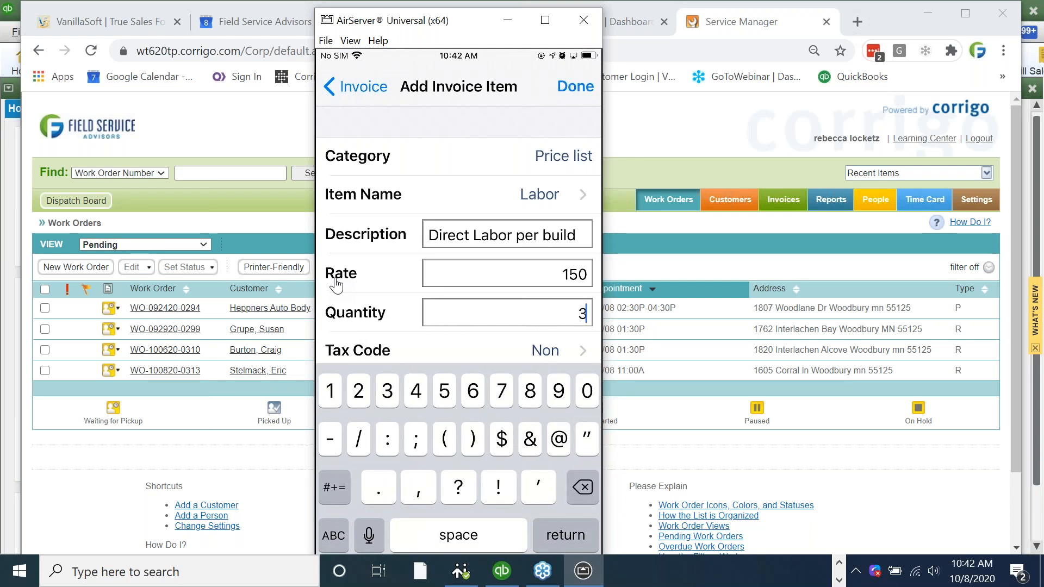
type("2")
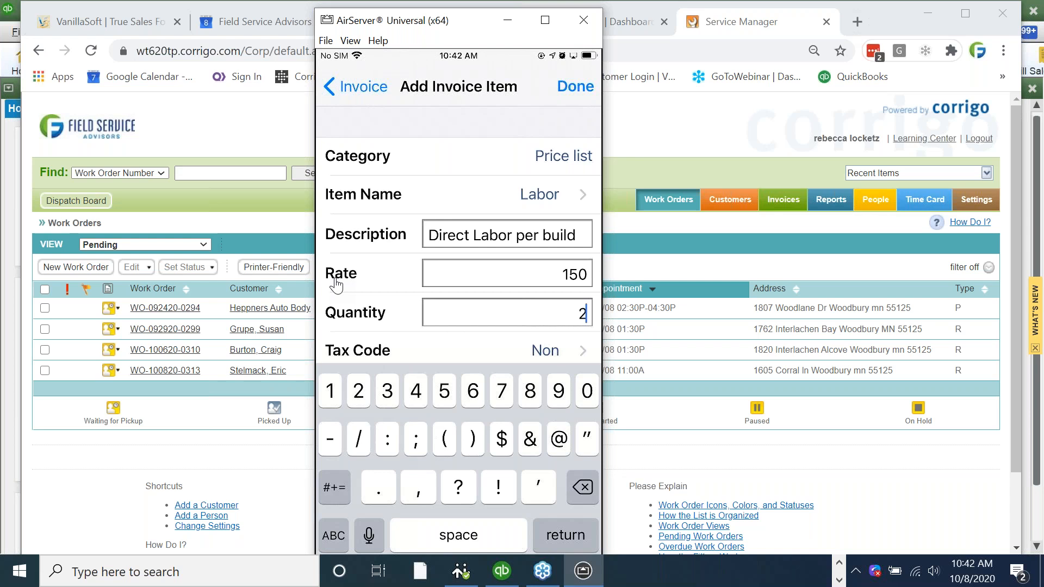
left_click(334, 272)
- Add another invoice line using the Parts price list item found by searching 'parts'
left_click(346, 266)
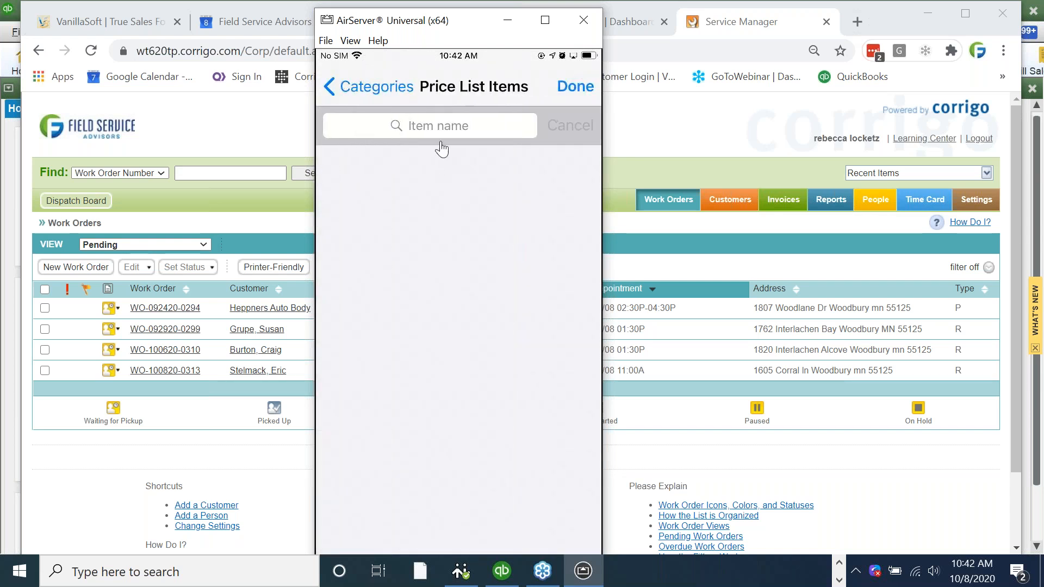
left_click(441, 143)
type("parts")
key("Return")
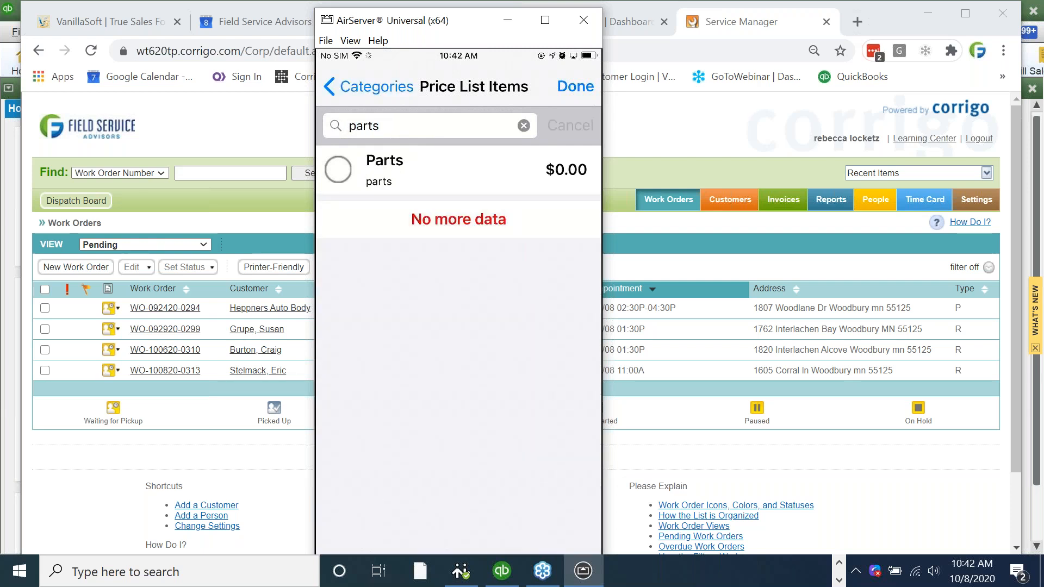
left_click(498, 169)
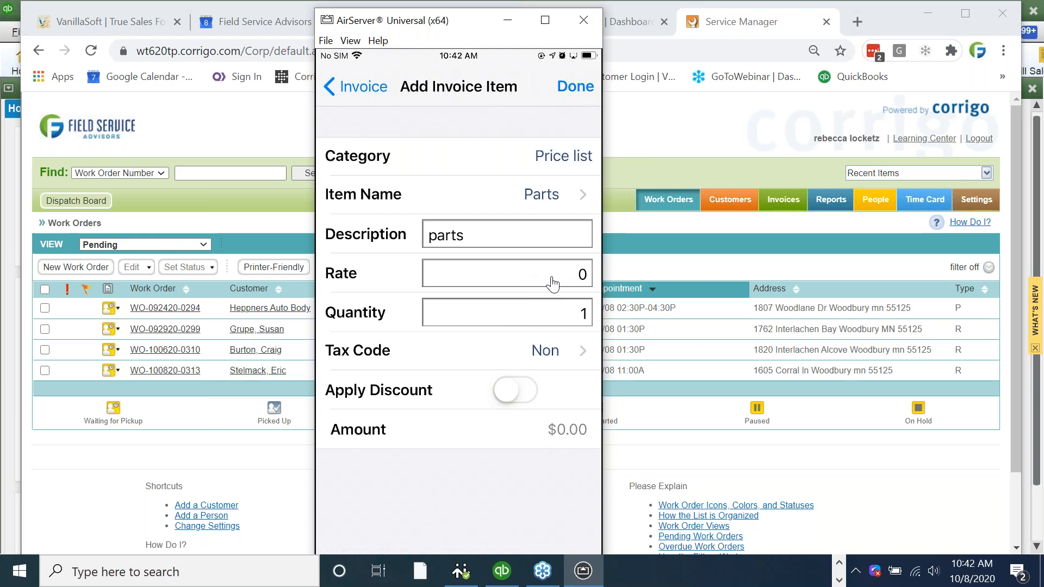
left_click(553, 284)
key("Return")
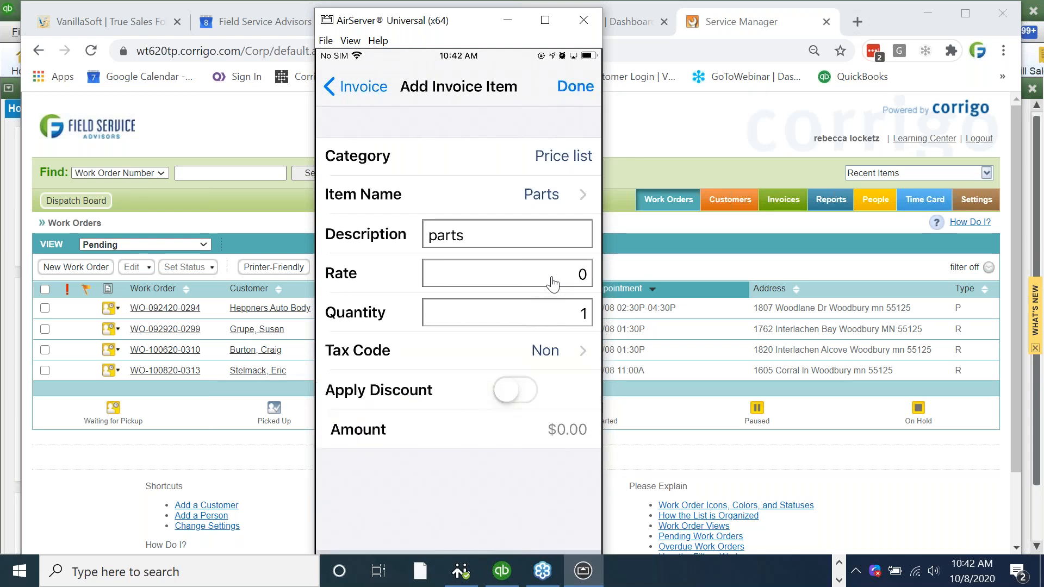
- Describe the parts line as 'Coil' at a rate of $30 and save it to the invoice
left_click(467, 235)
key("BackSpace")
key("BackSpace")
key("BackSpace")
type("Coil")
left_click(586, 273)
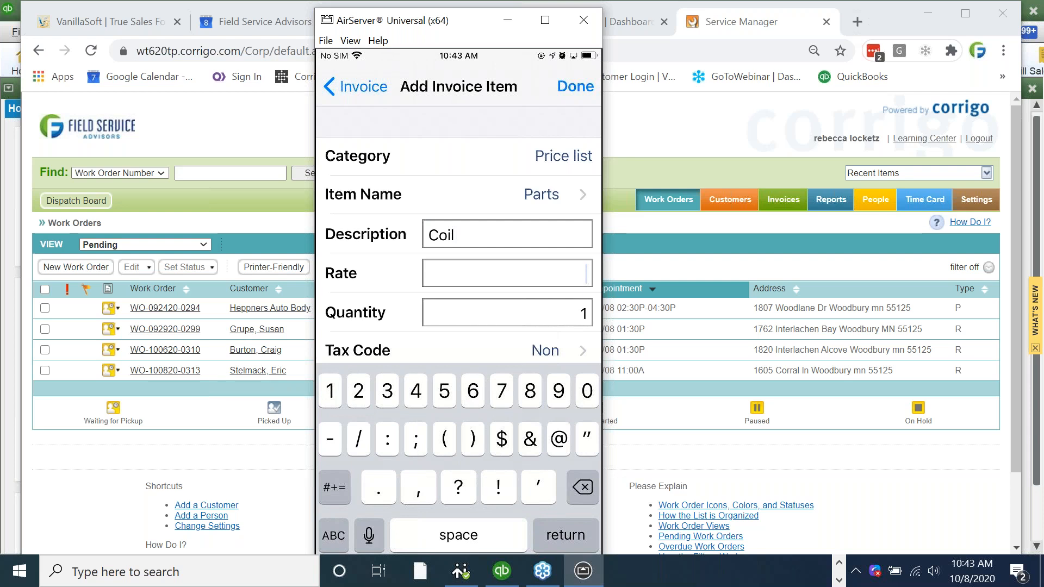
type("2")
key("BackSpace")
key("Return")
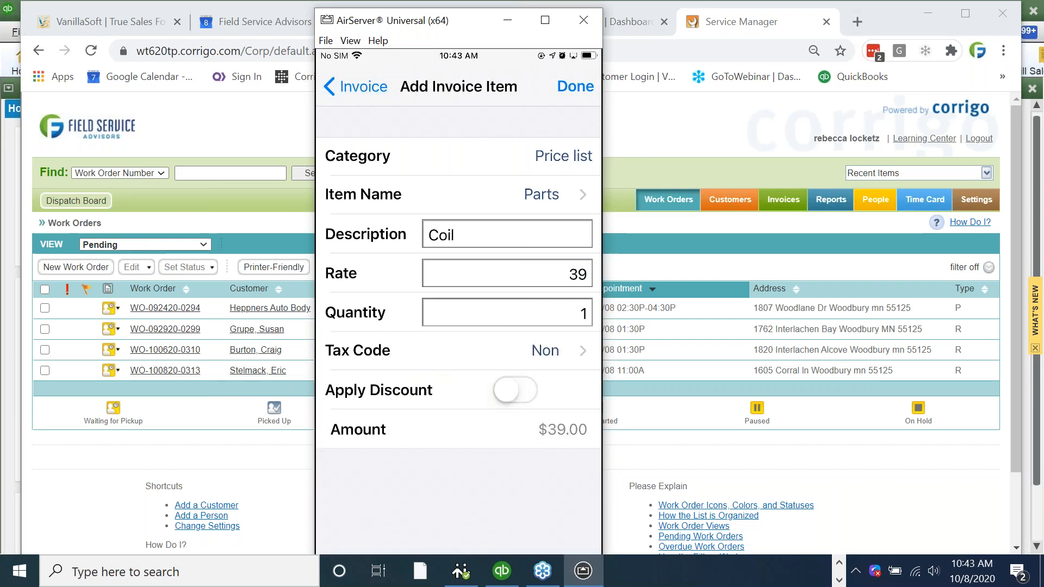
left_click(570, 274)
left_click(587, 273)
key("BackSpace")
type("0")
left_click(575, 87)
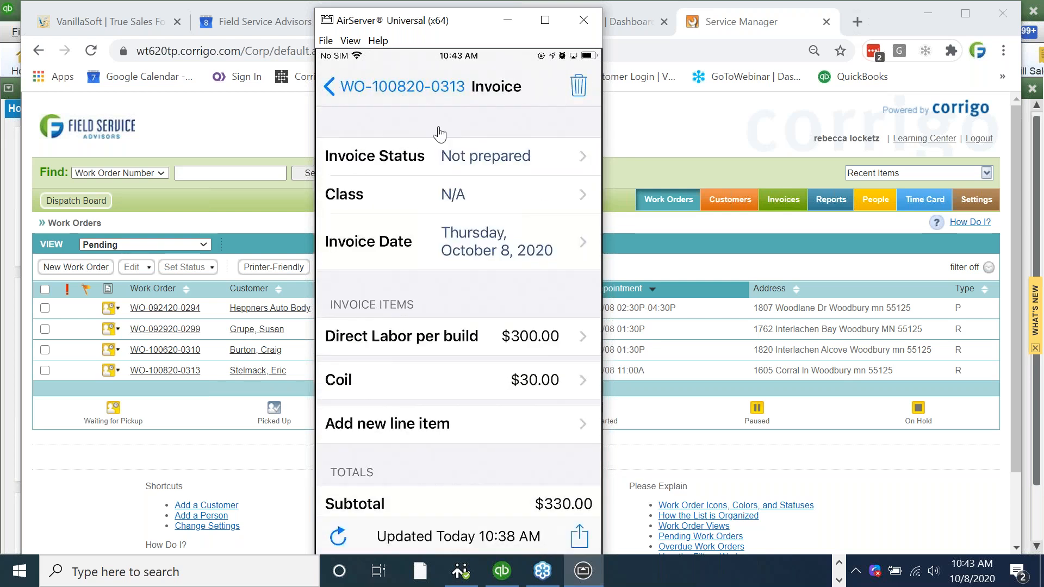
left_click(399, 101)
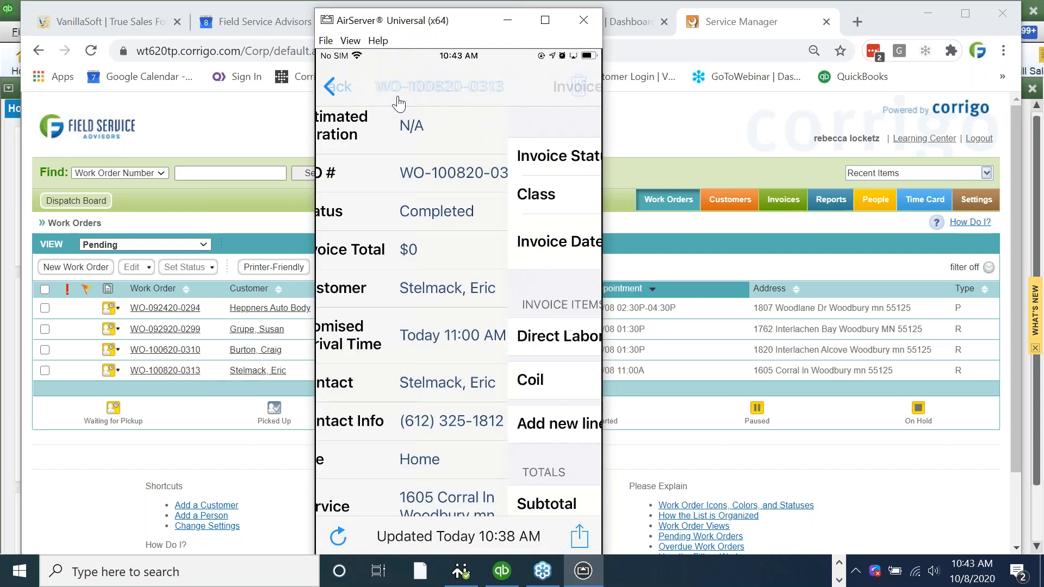
left_click(580, 537)
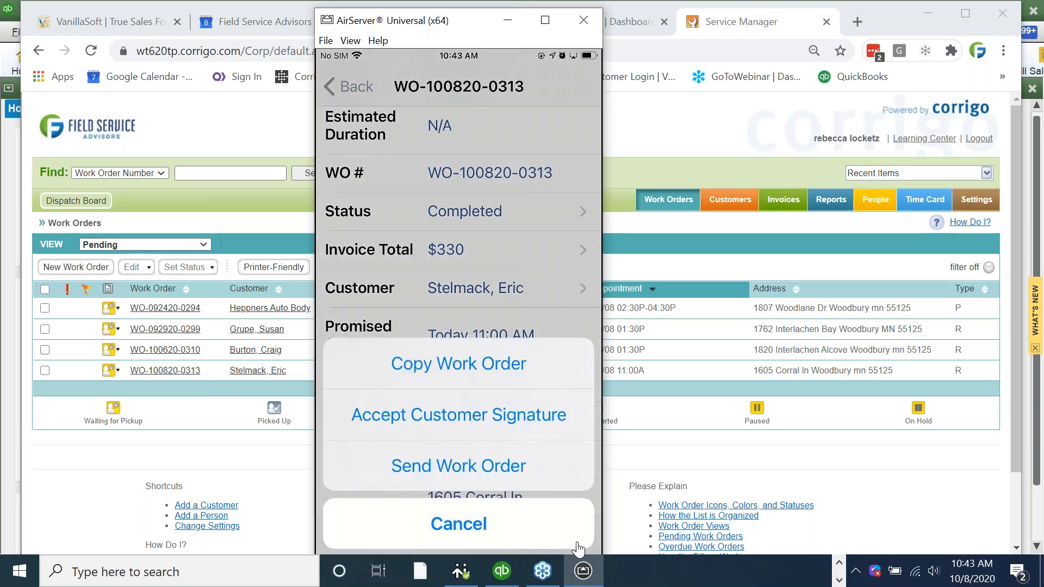
left_click(472, 425)
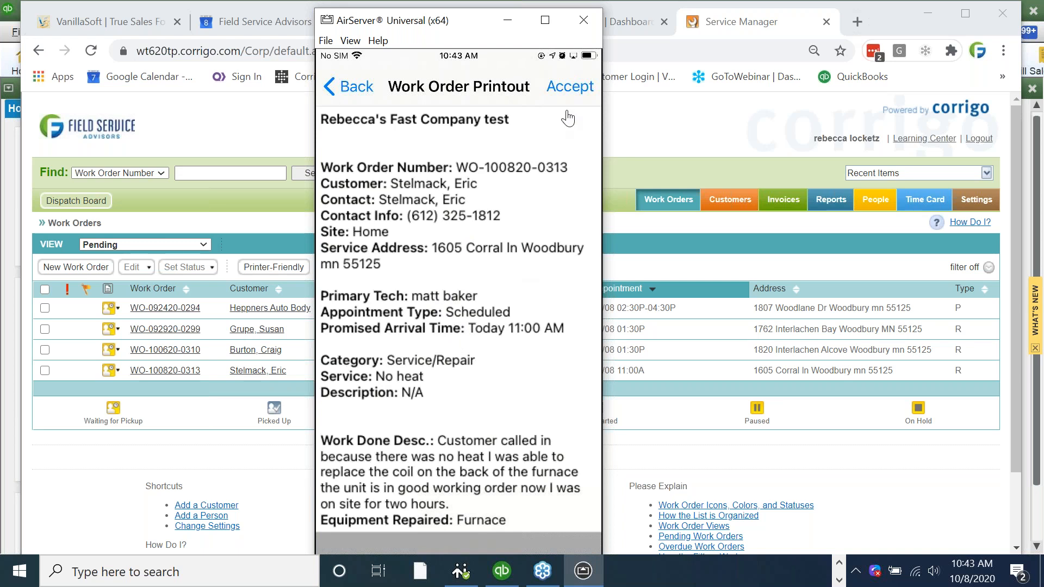
left_click(567, 90)
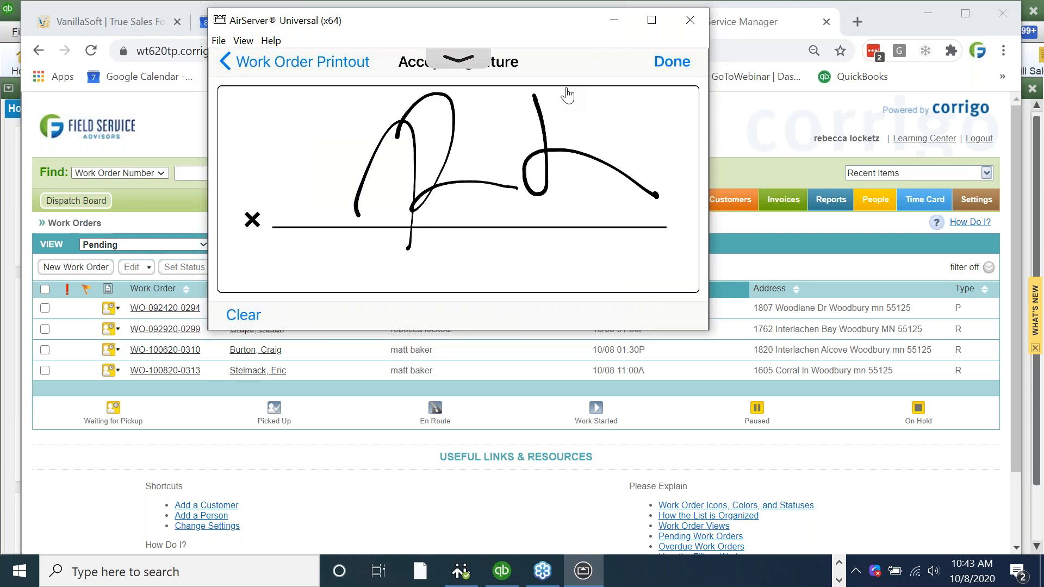
left_click(666, 73)
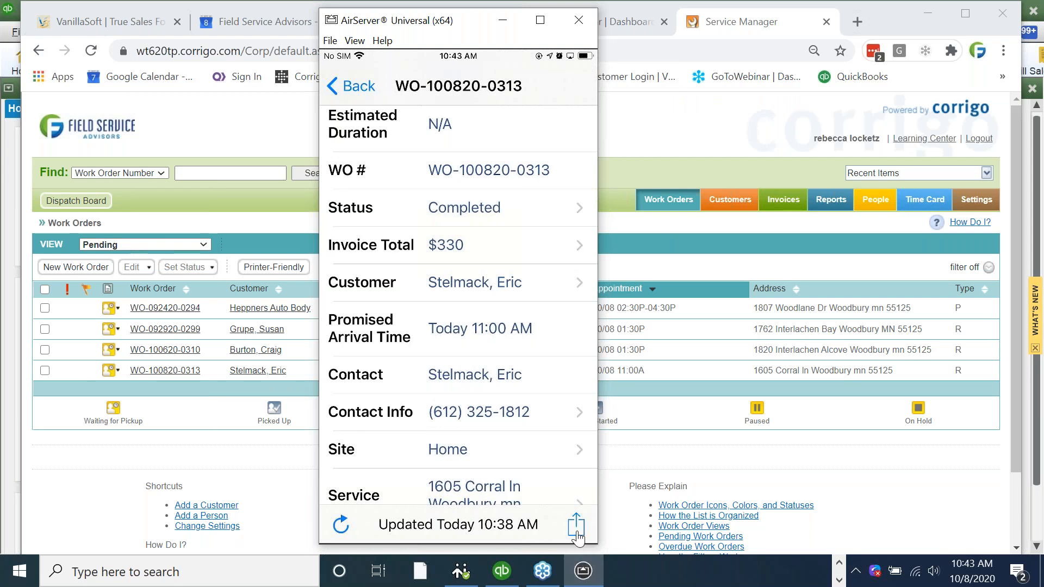
- Email the work order with the picture note attached, then reopen the email form and back out
left_click(576, 530)
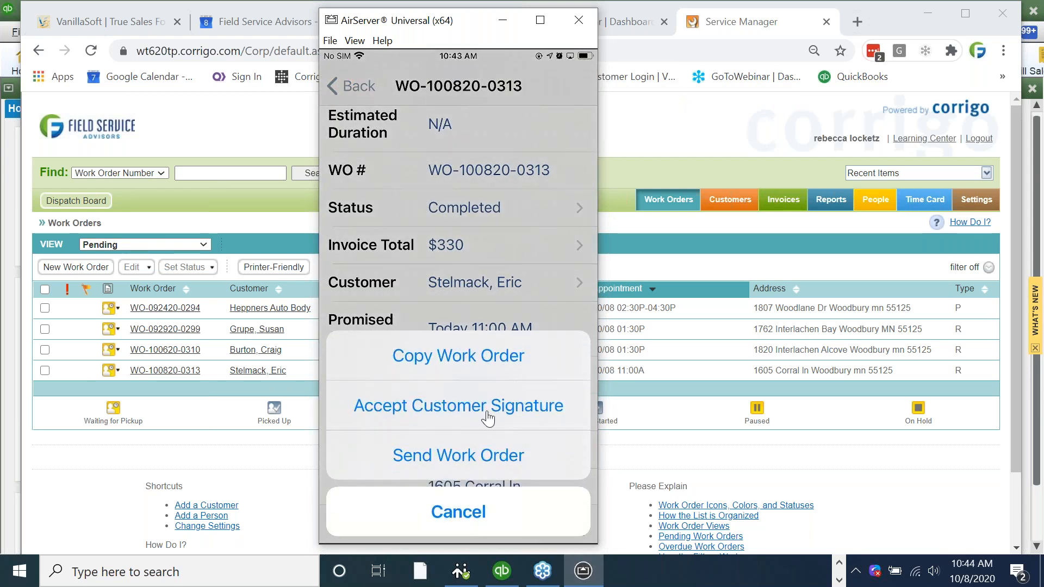
left_click(462, 462)
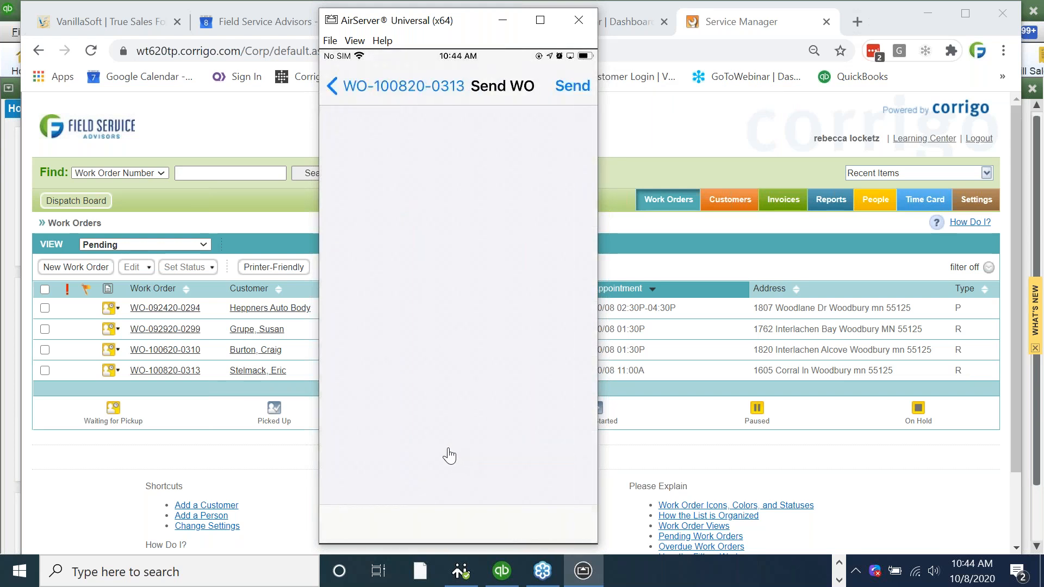
left_click(437, 363)
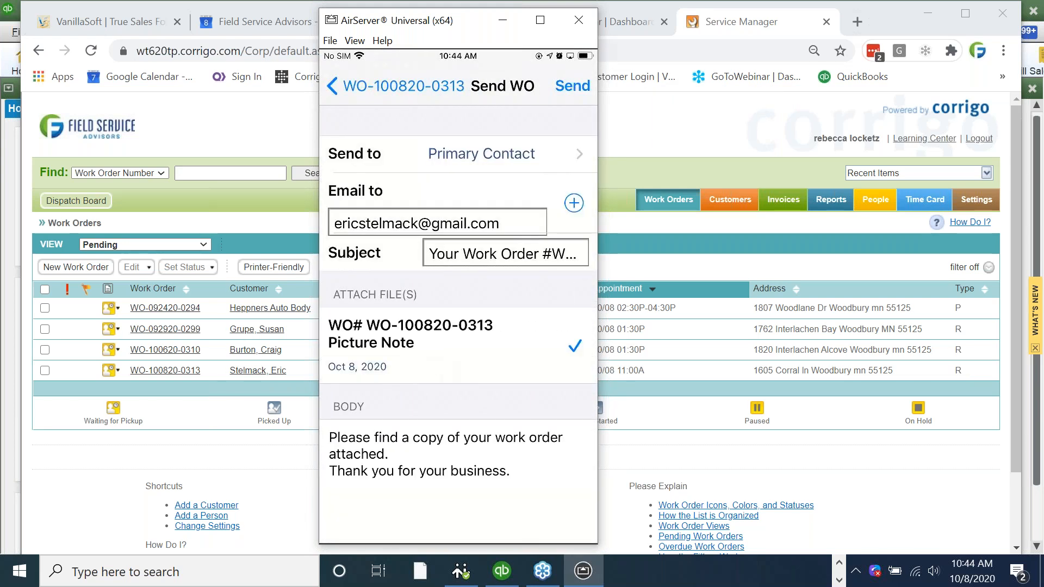
left_click(574, 86)
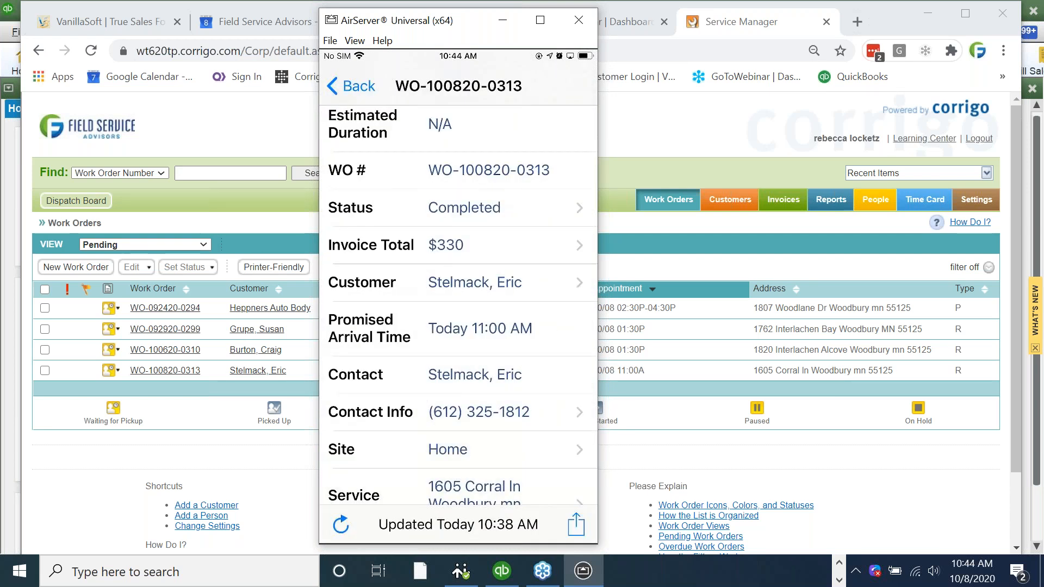
left_click(576, 525)
left_click(458, 456)
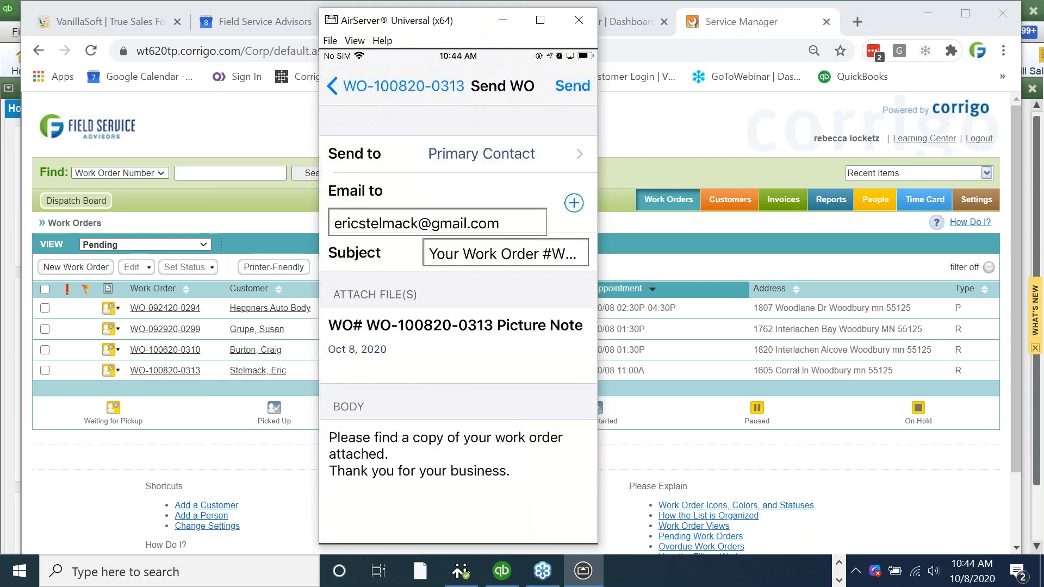
left_click(384, 90)
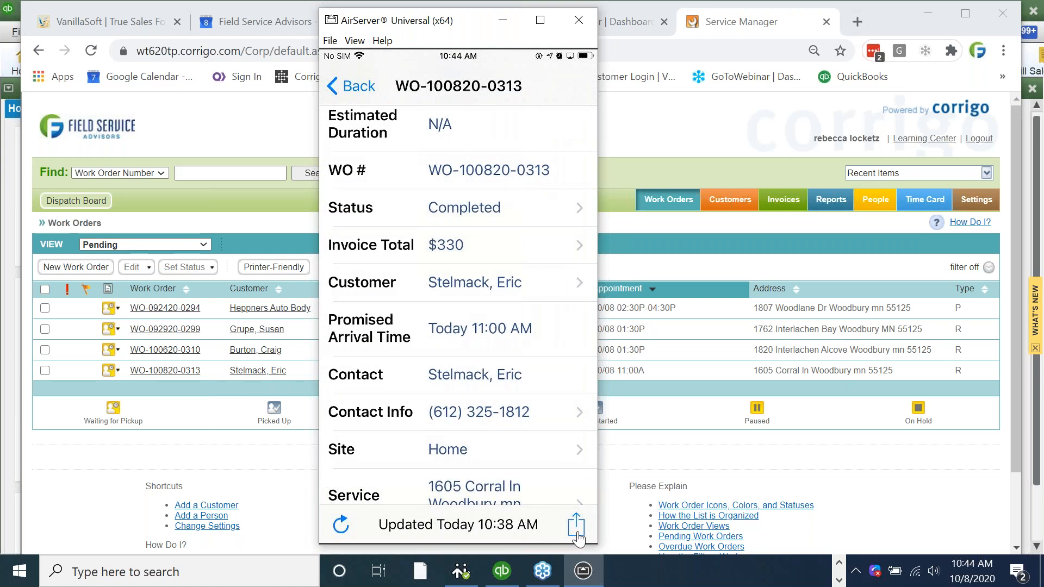
- Sign the work order printout again and save the new customer signature
left_click(578, 538)
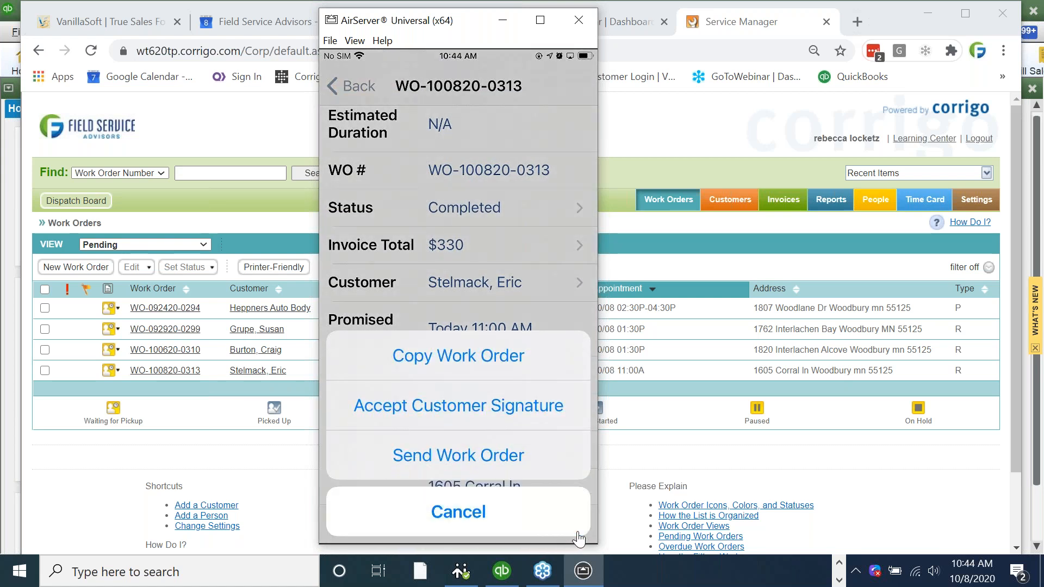
left_click(579, 537)
left_click(576, 523)
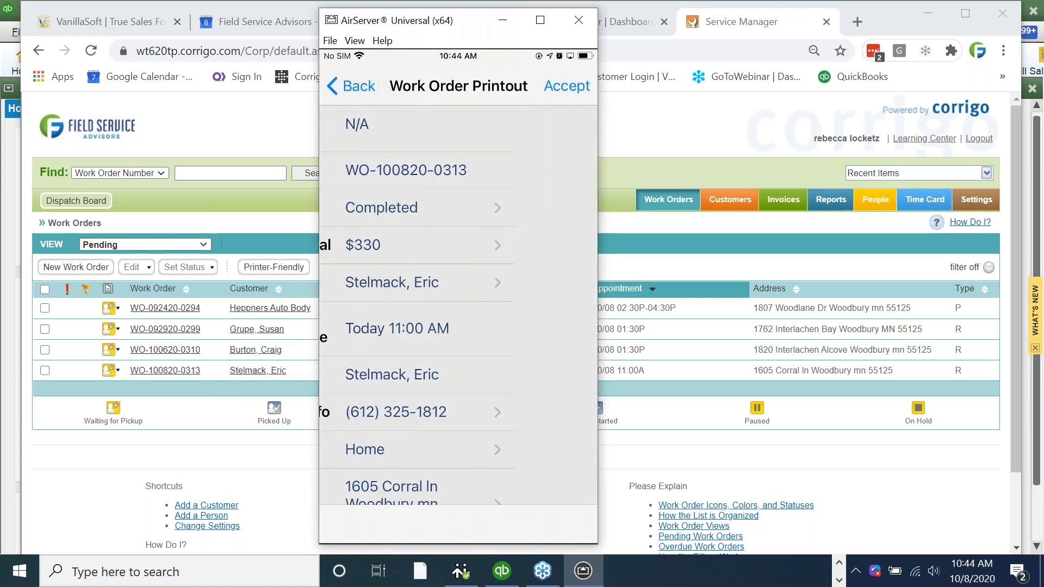
left_click(567, 86)
mouse_move(409, 148)
left_mouse_down()
mouse_move(535, 190)
mouse_move(575, 219)
left_mouse_up()
left_click(666, 61)
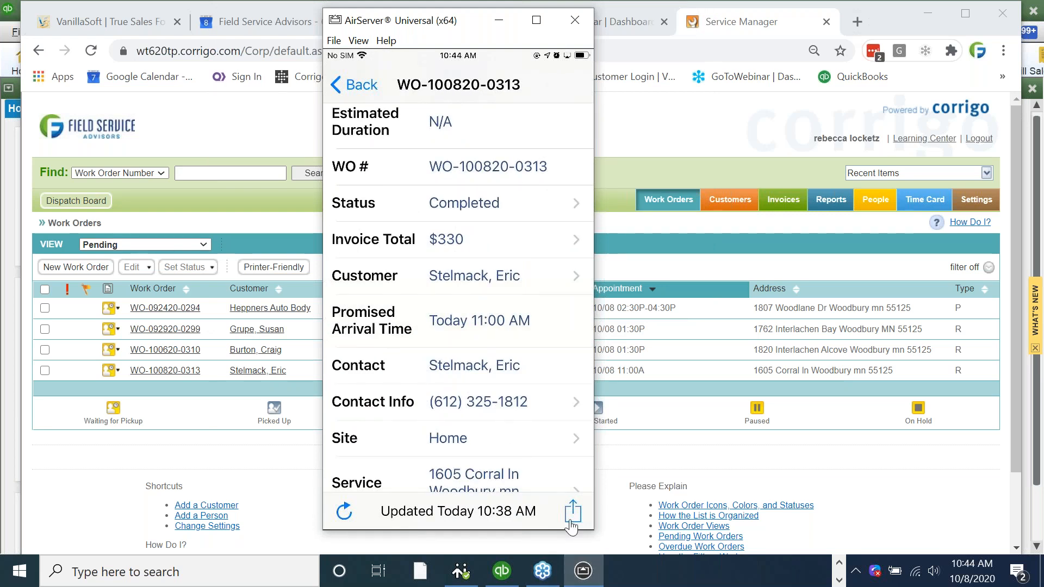
- Send the work order email with the Work Order Signature attached
left_click(572, 511)
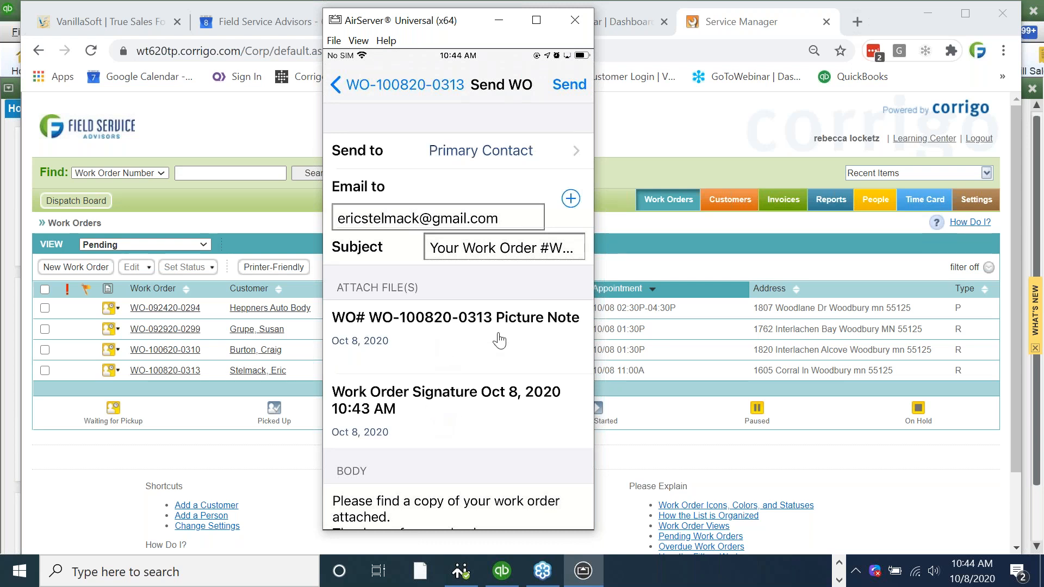
left_click(407, 417)
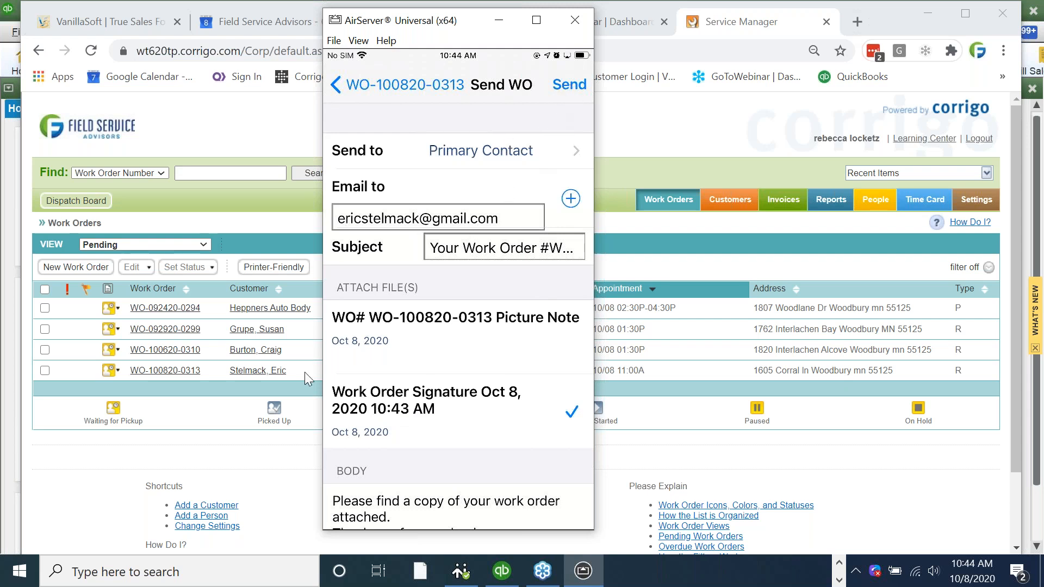
left_click(570, 85)
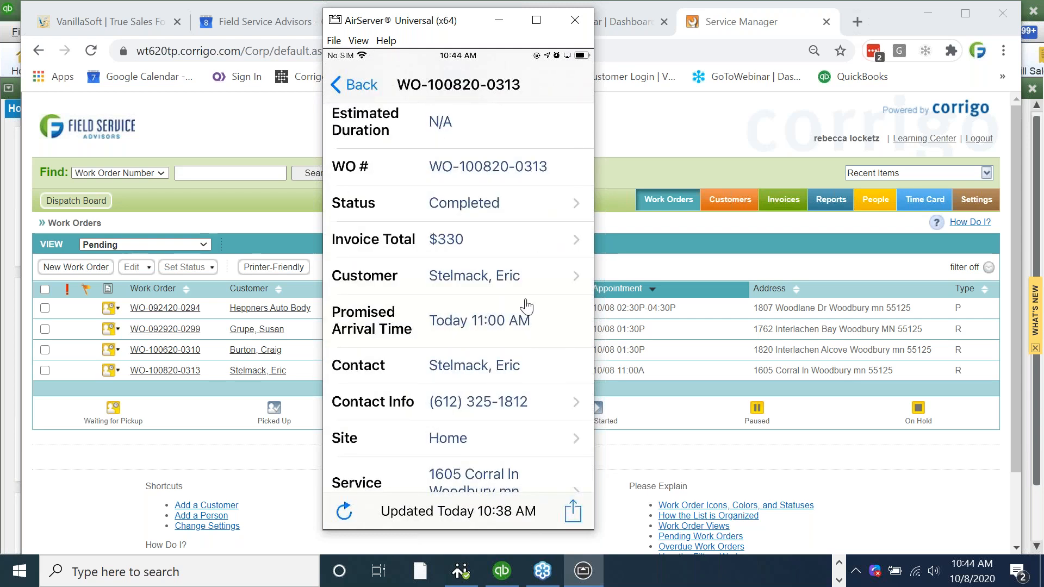
- Add a text note about the new primary contact, garage code and maintenance-plan interest
scroll(526, 306, "down", 3)
scroll(526, 306, "down", 2)
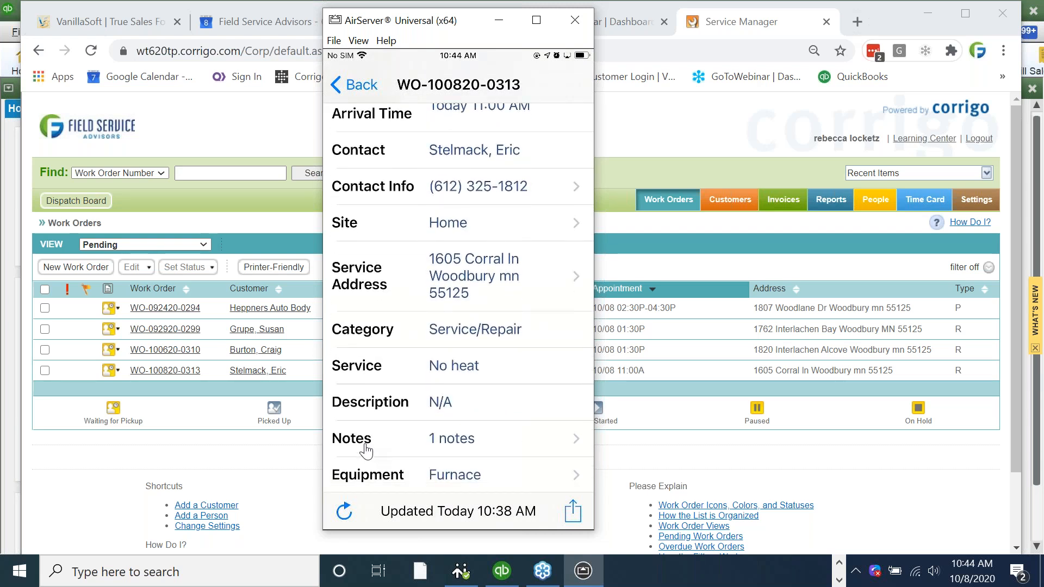
left_click(365, 447)
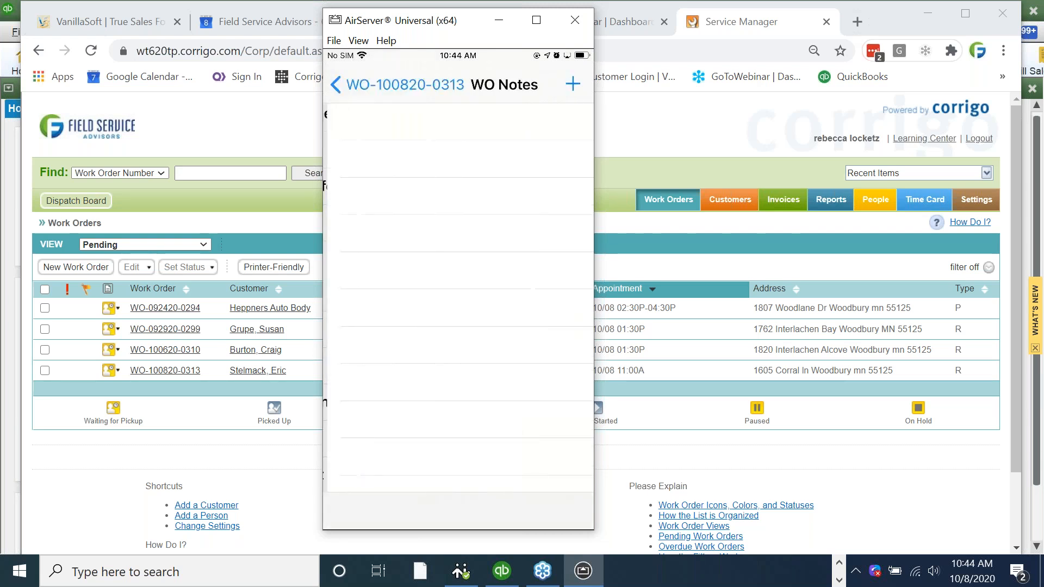
left_click(574, 87)
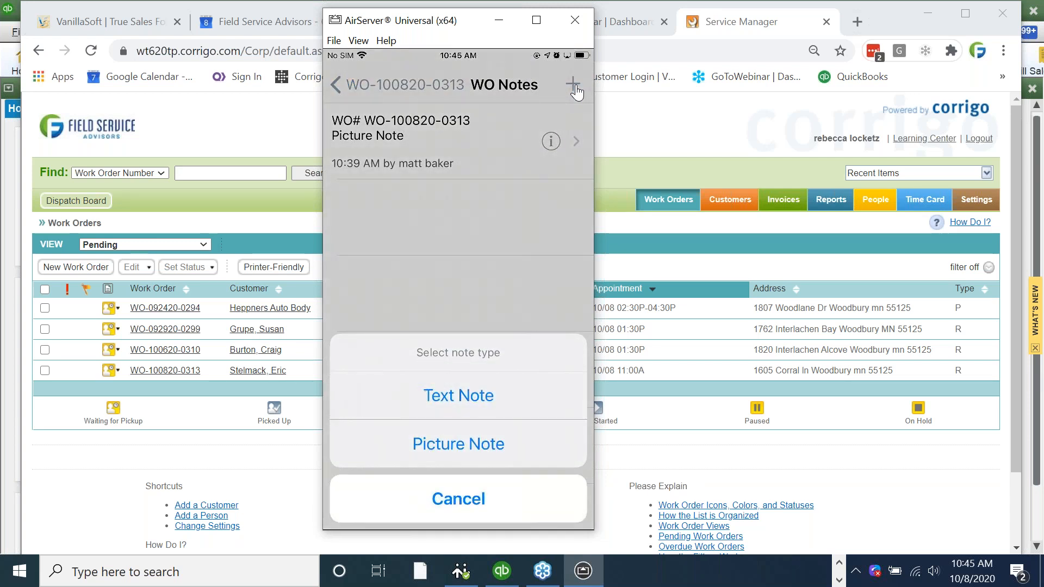
left_click(437, 402)
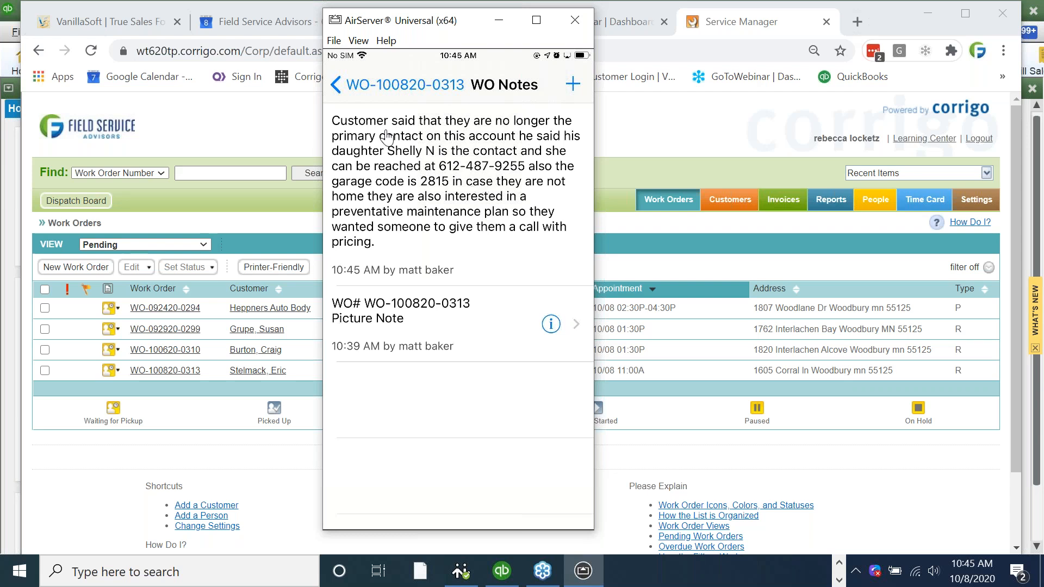
left_click(379, 87)
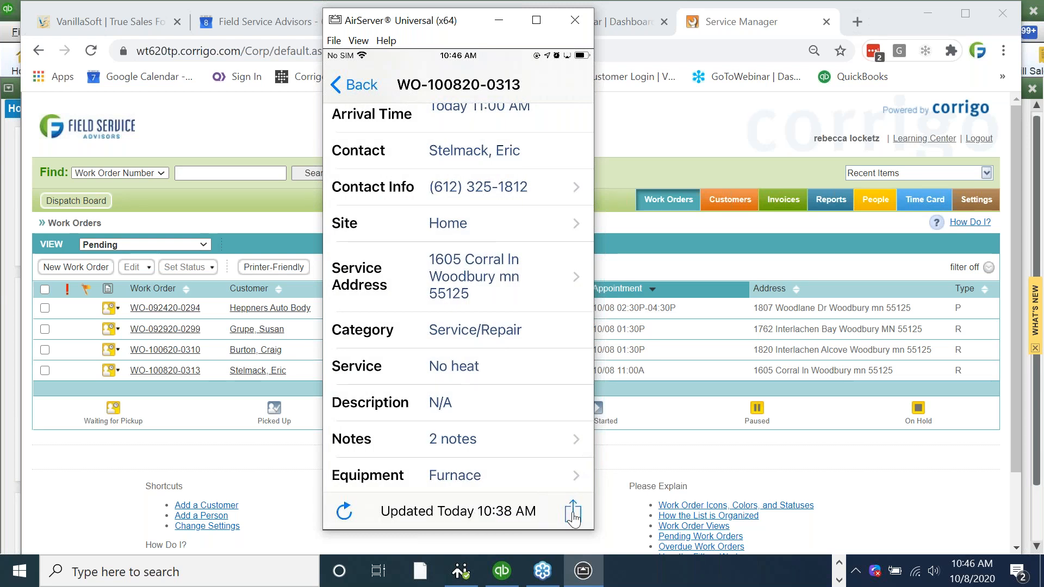
scroll(574, 521, "down", 3)
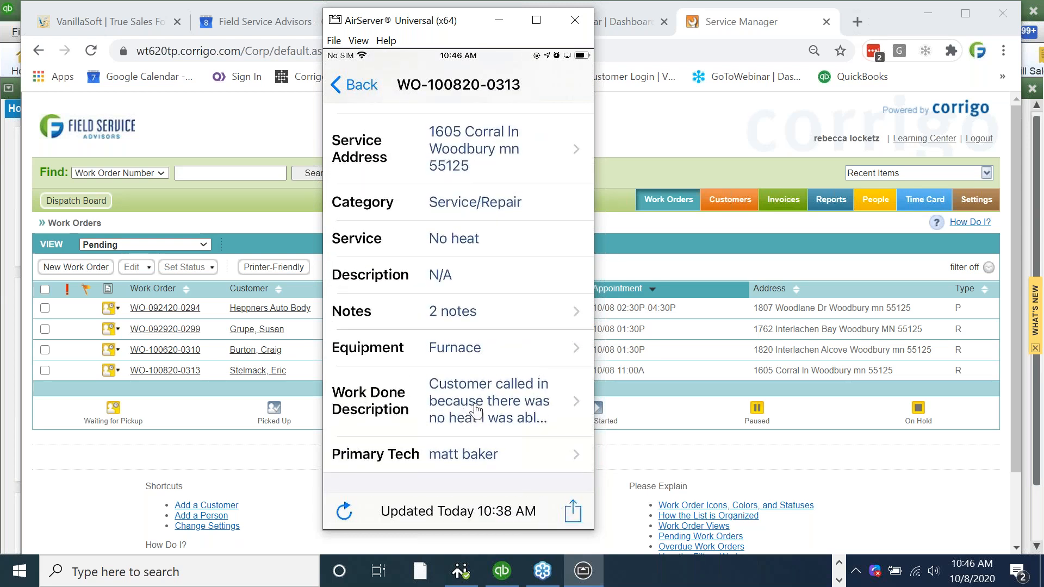
left_click(477, 410)
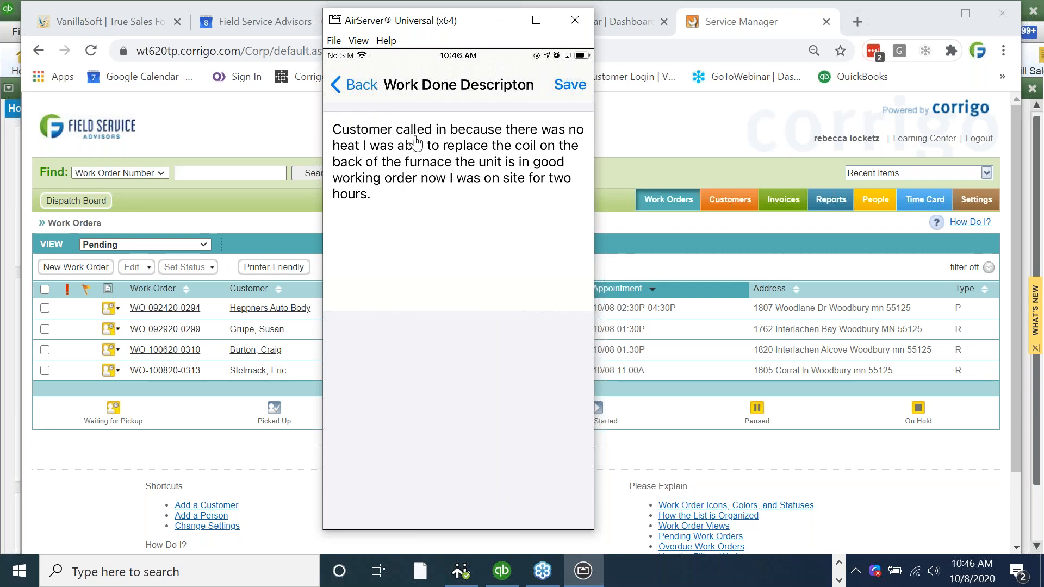
- Leave the description unchanged, open the Send Work Order e-mail, then back out without sending
left_click(365, 88)
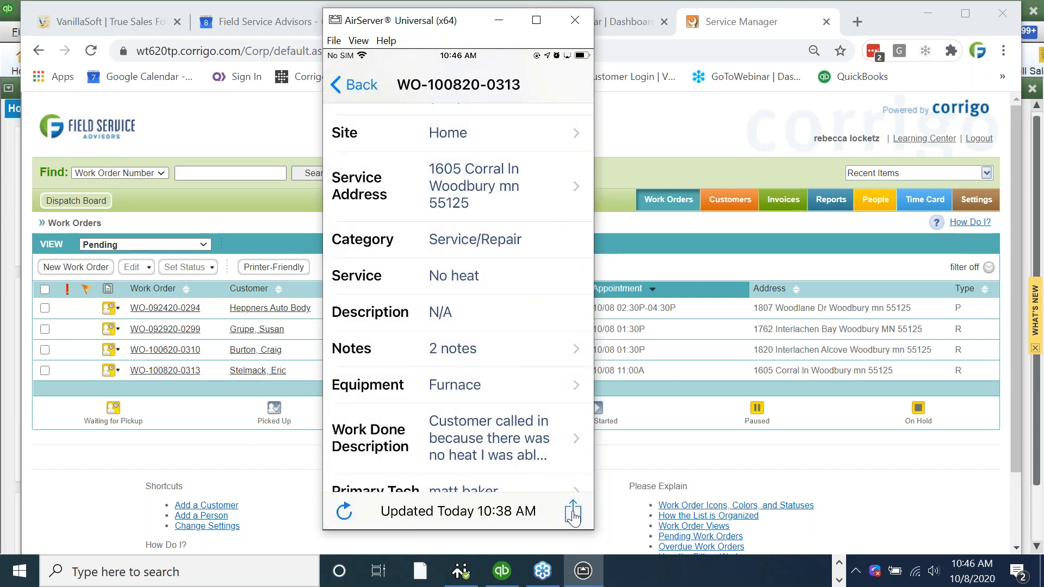
left_click(573, 516)
left_click(573, 517)
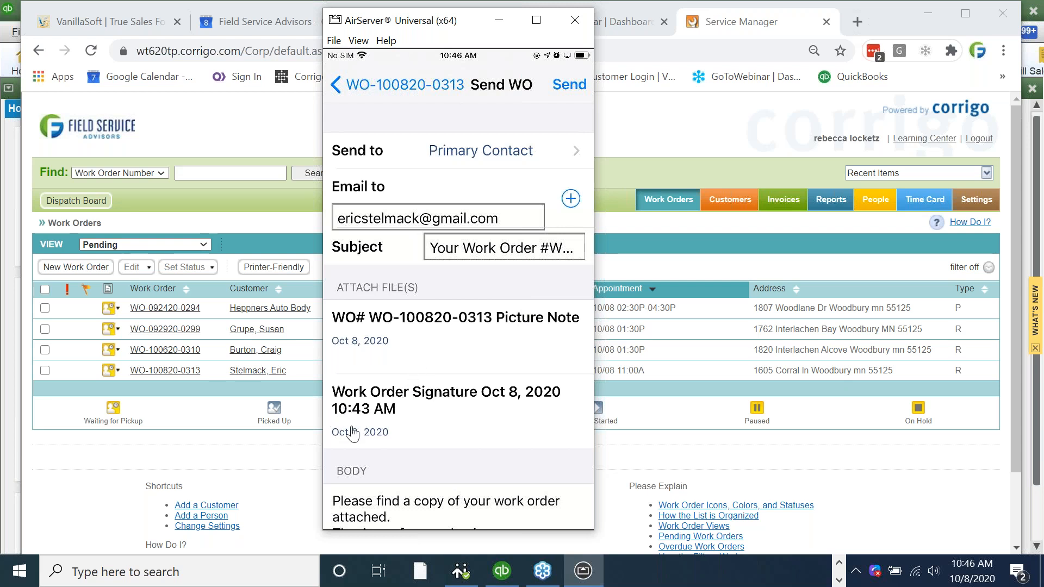
left_click(359, 87)
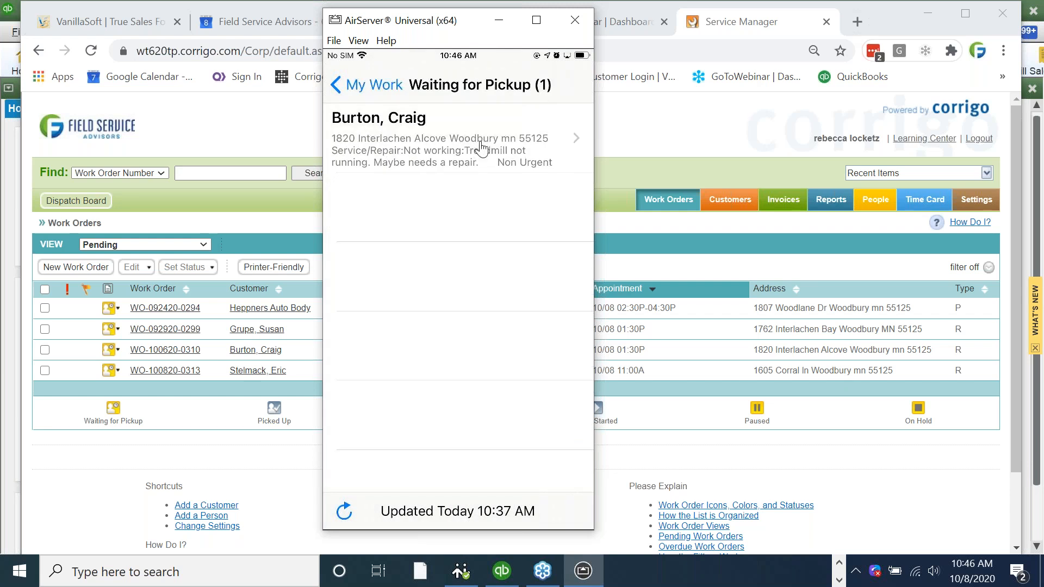
left_click(481, 146)
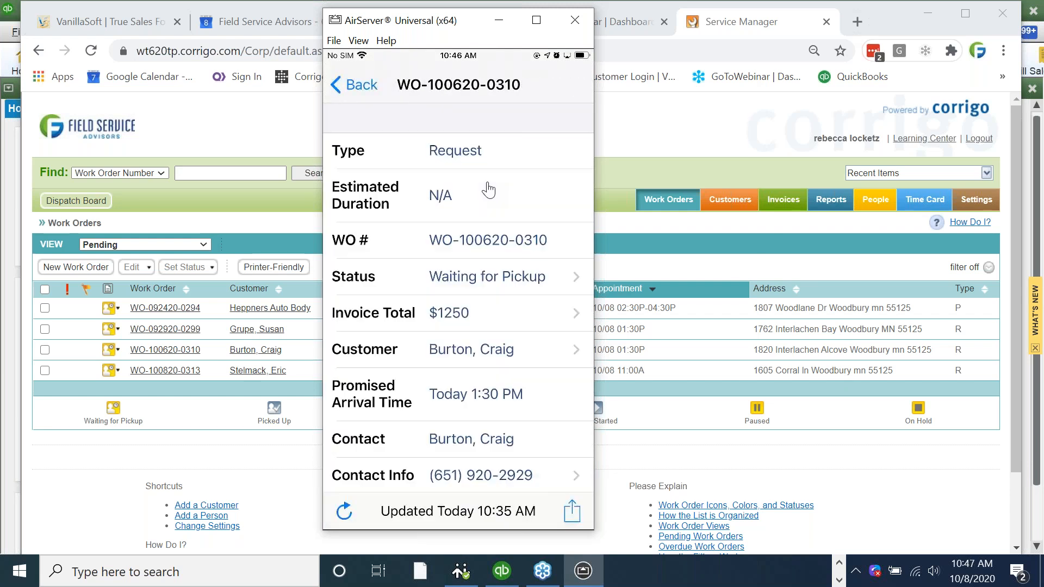
left_click(468, 322)
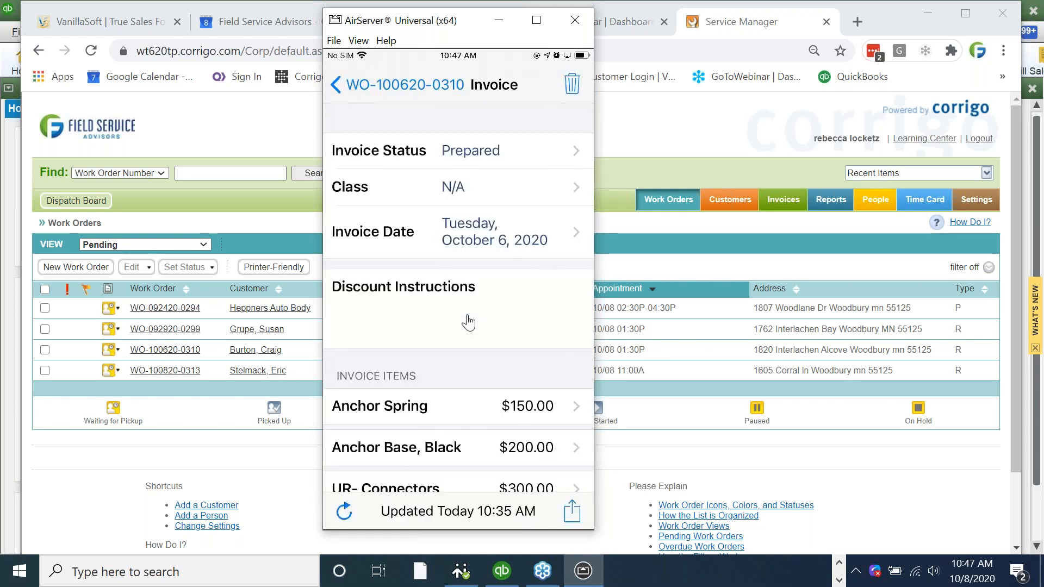
scroll(468, 322, "down", 3)
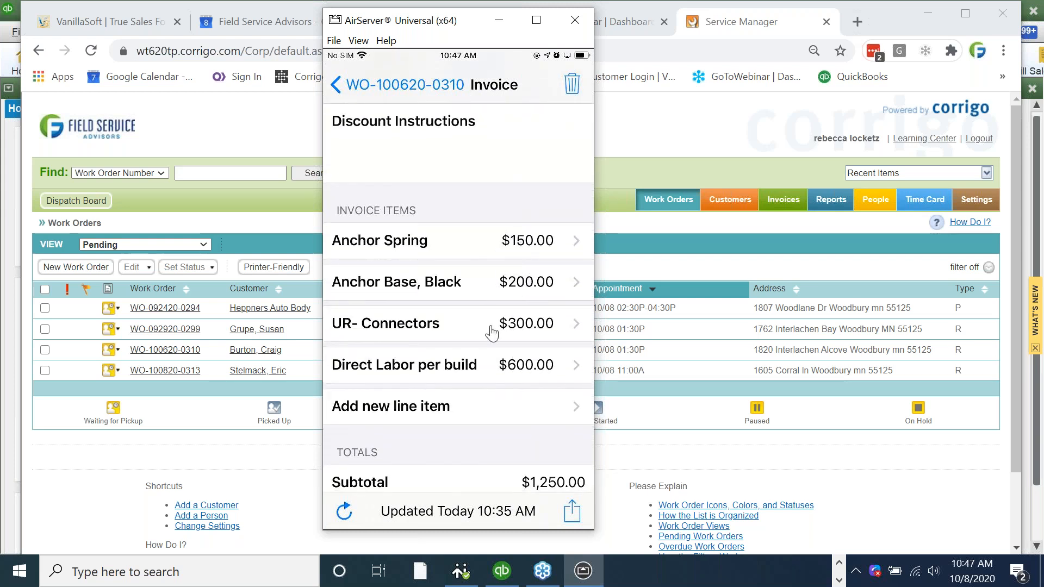
left_click(404, 86)
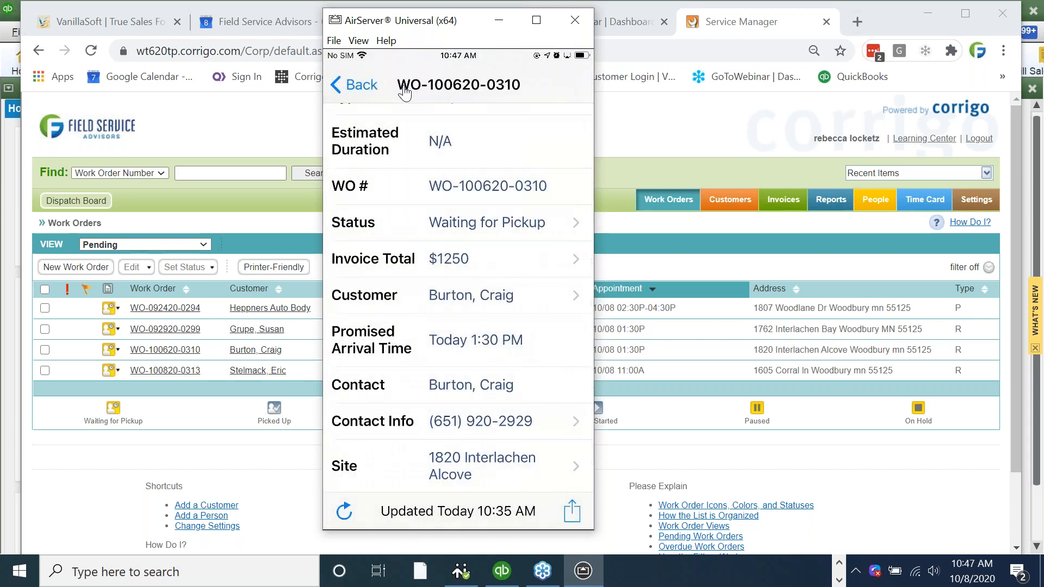
scroll(404, 141, "up", 2)
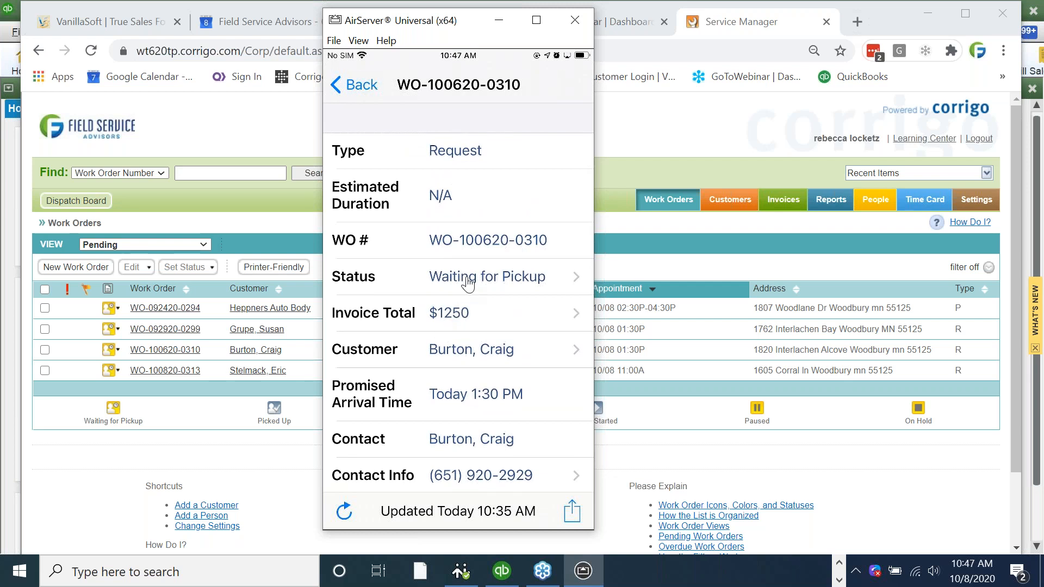
- Set the work order status to Complete and start the work-done note
left_click(467, 279)
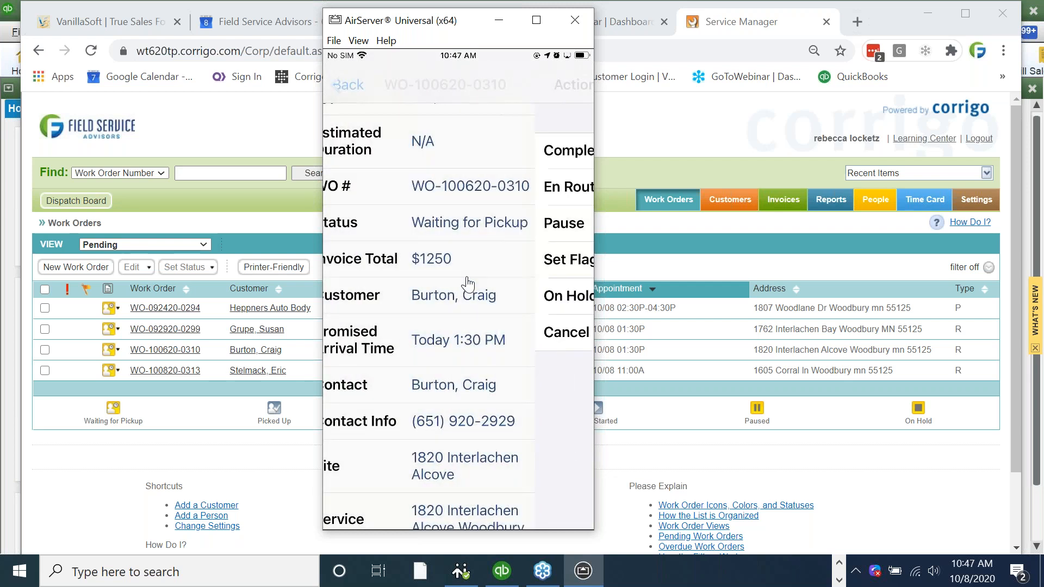
left_click(467, 281)
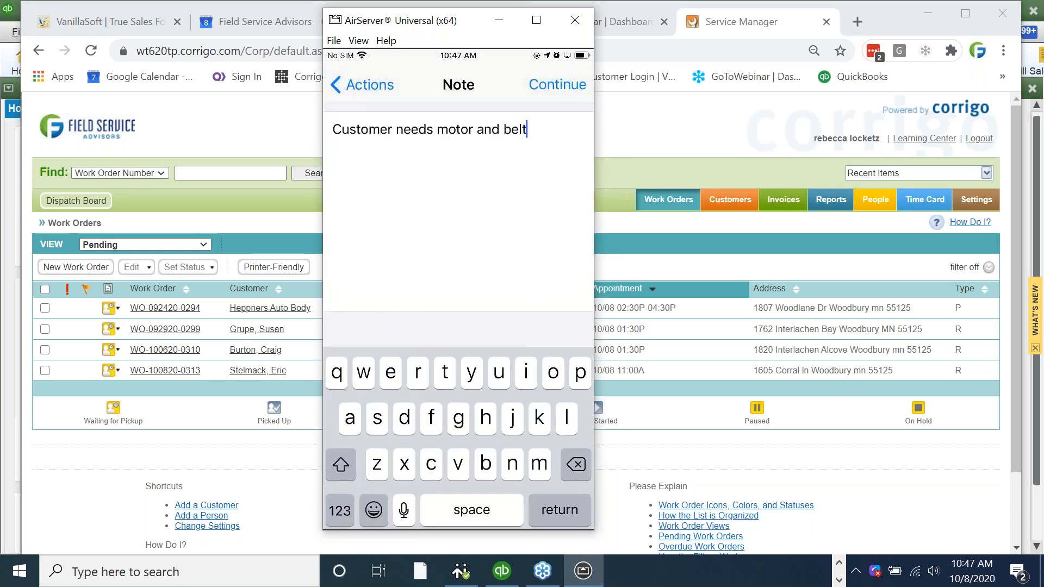
type(".")
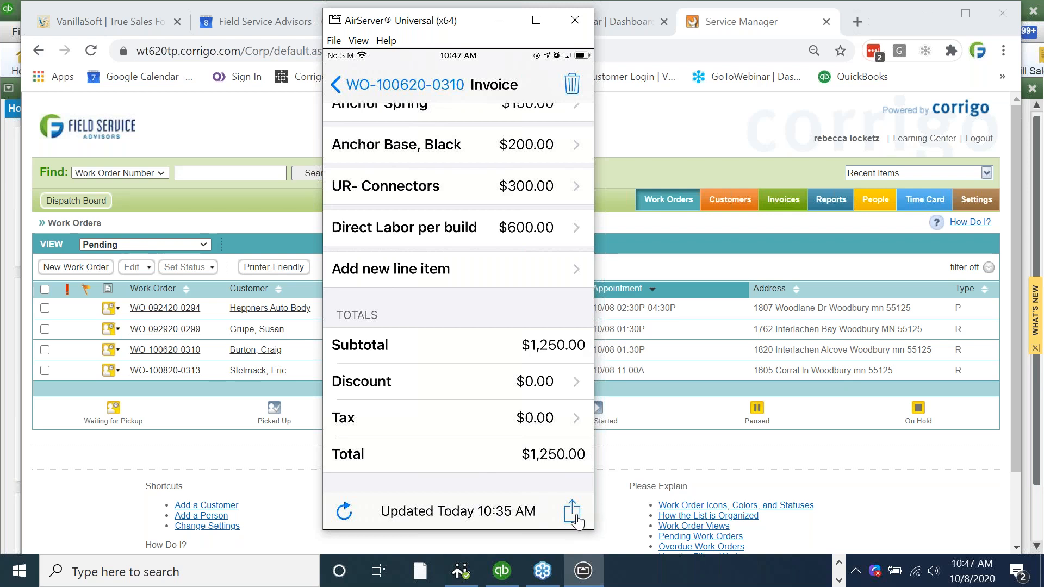
- Choose Sign Invoice and accept the $1,250.00 invoice printout for the customer to sign
left_click(577, 523)
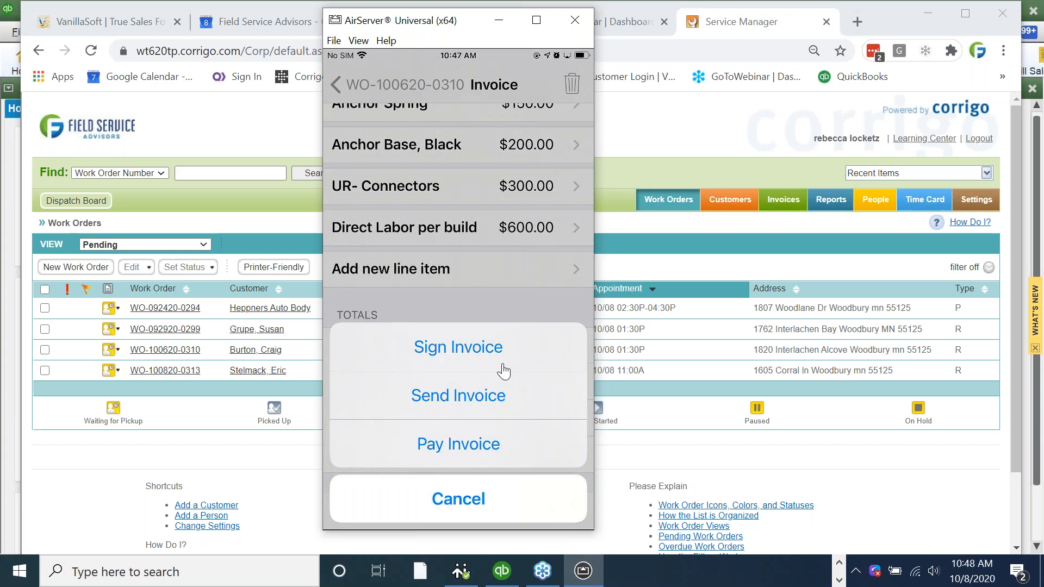
left_click(498, 358)
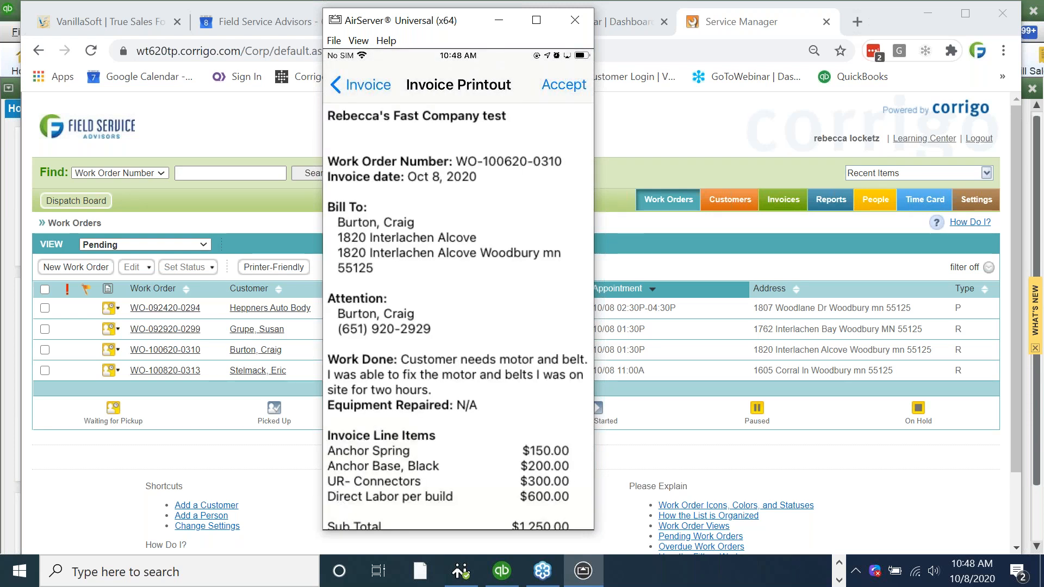
scroll(458, 315, "down", 3)
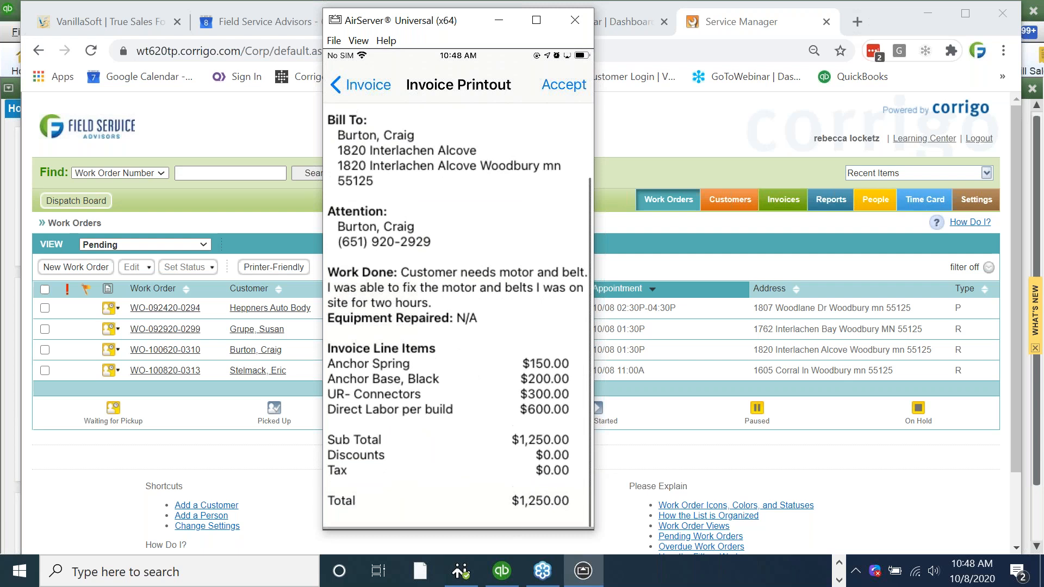
left_click(564, 85)
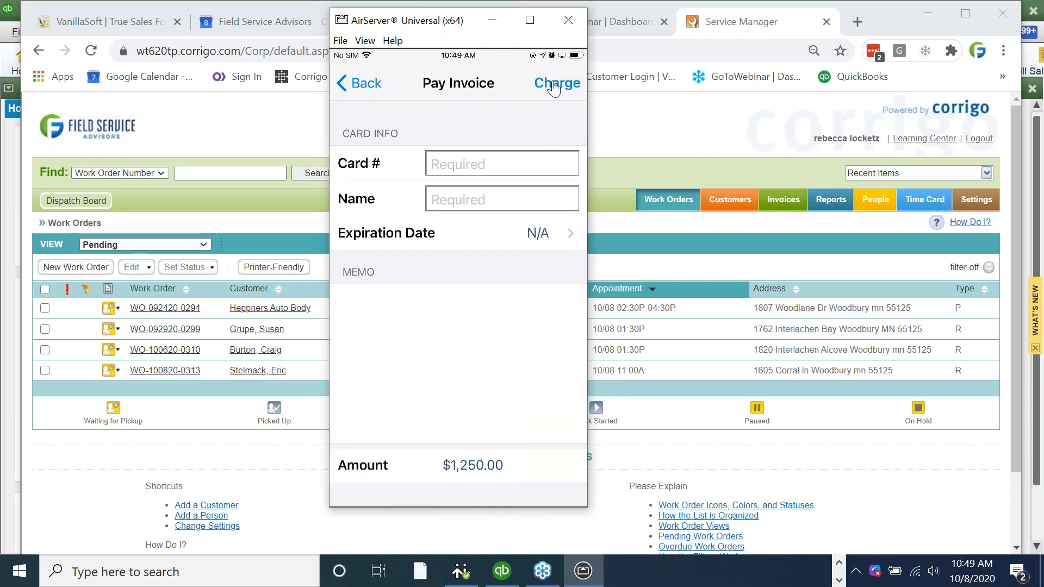
- Record a Check payment with the payer's name in Rec'd From and reference 1234
left_click(356, 87)
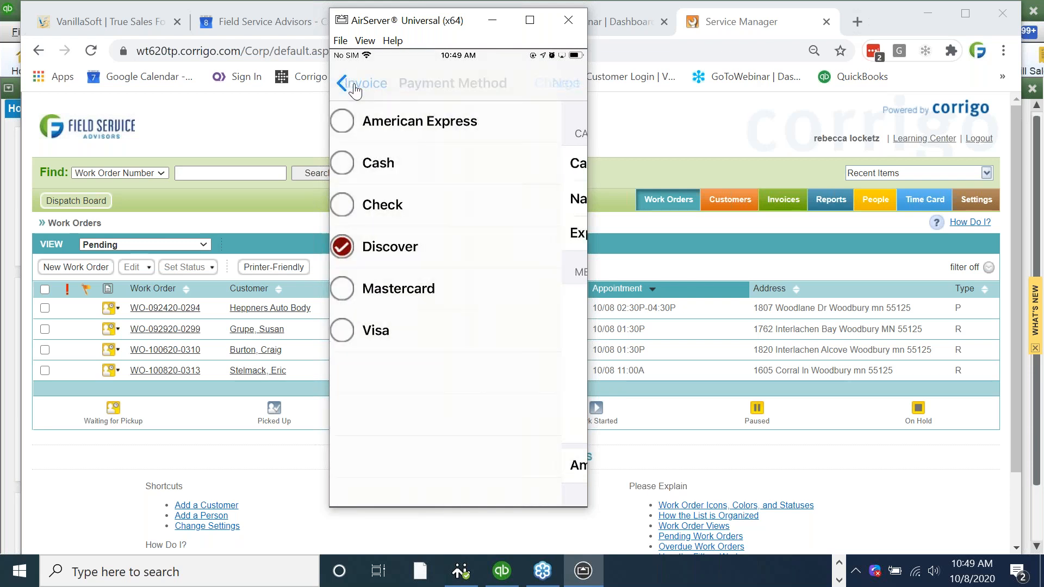
left_click(351, 207)
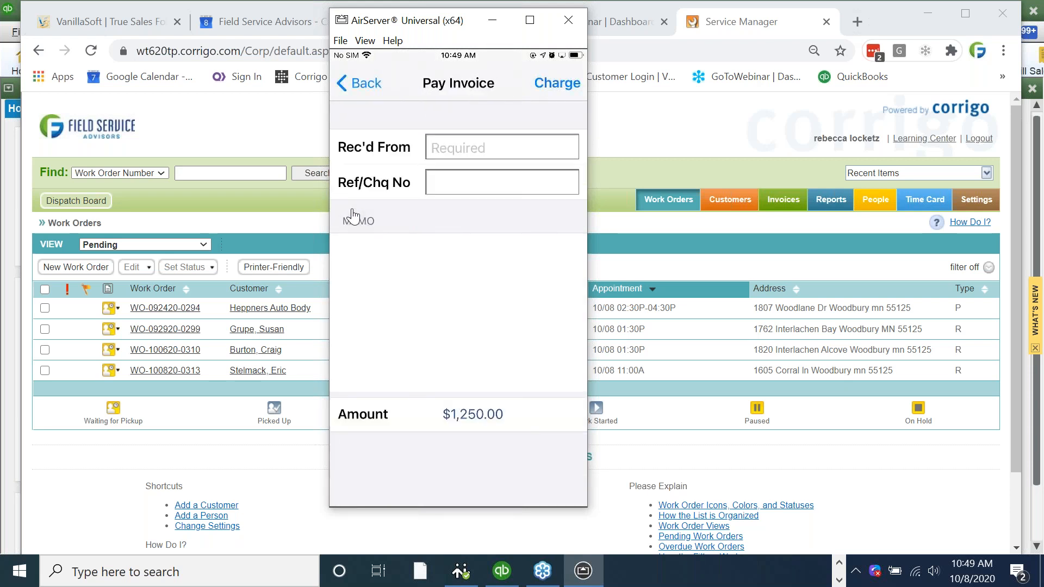
type("R")
key("BackSpace")
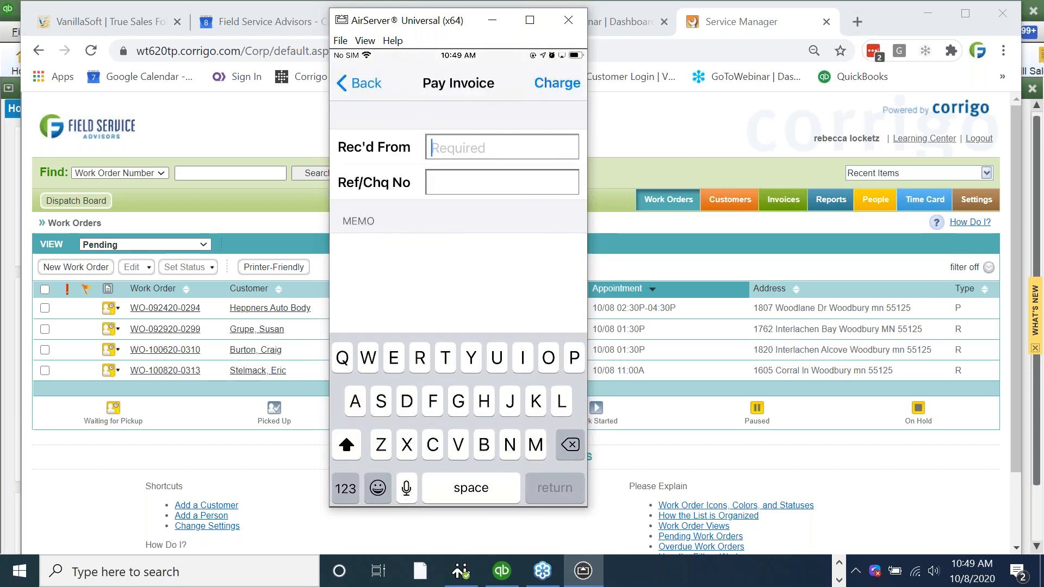
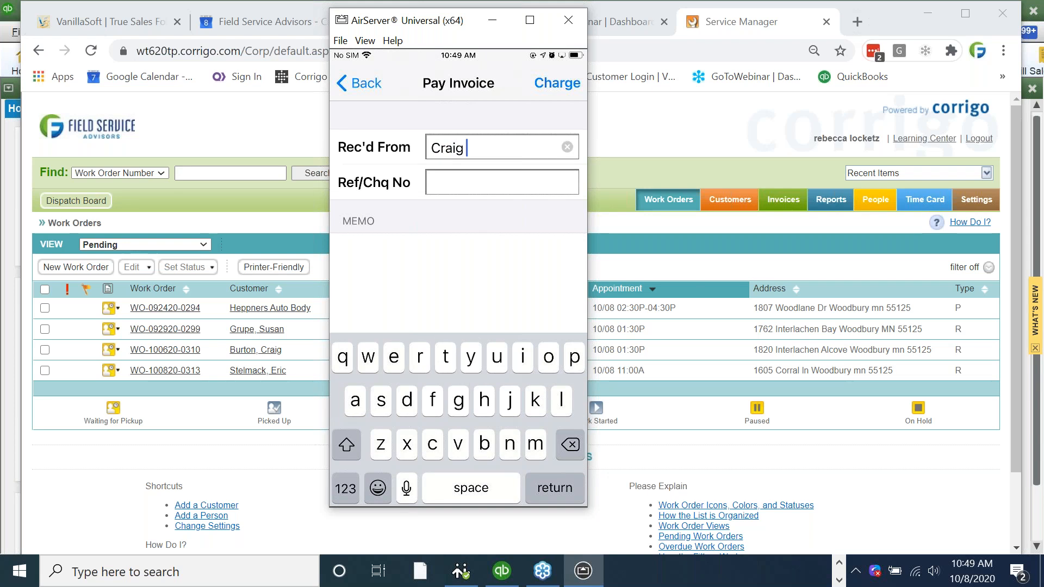
left_click(501, 182)
left_click(345, 488)
type("1234")
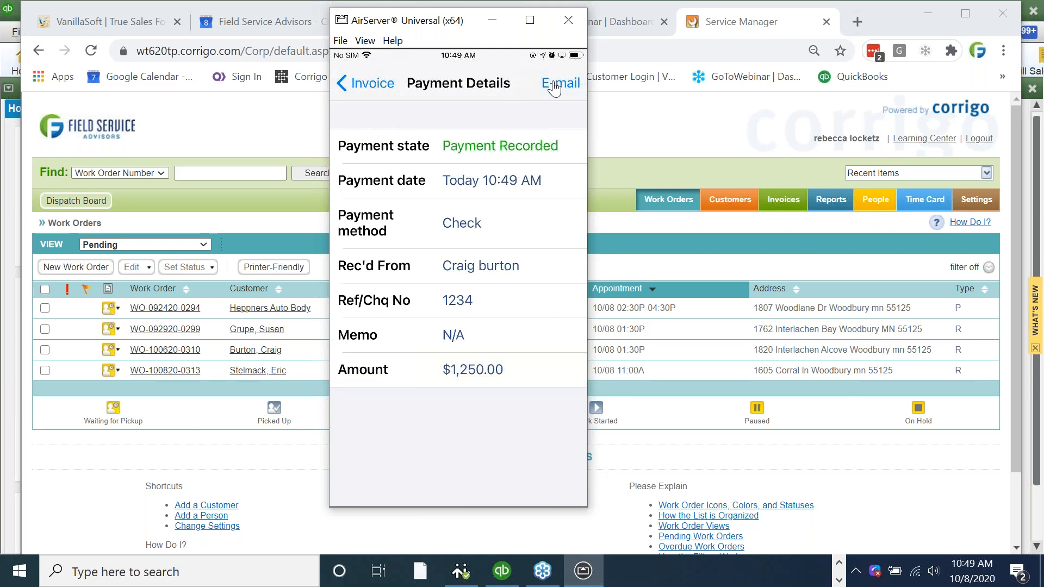
- E-mail the payment receipt to the customer and hide the mirrored phone window
left_click(554, 87)
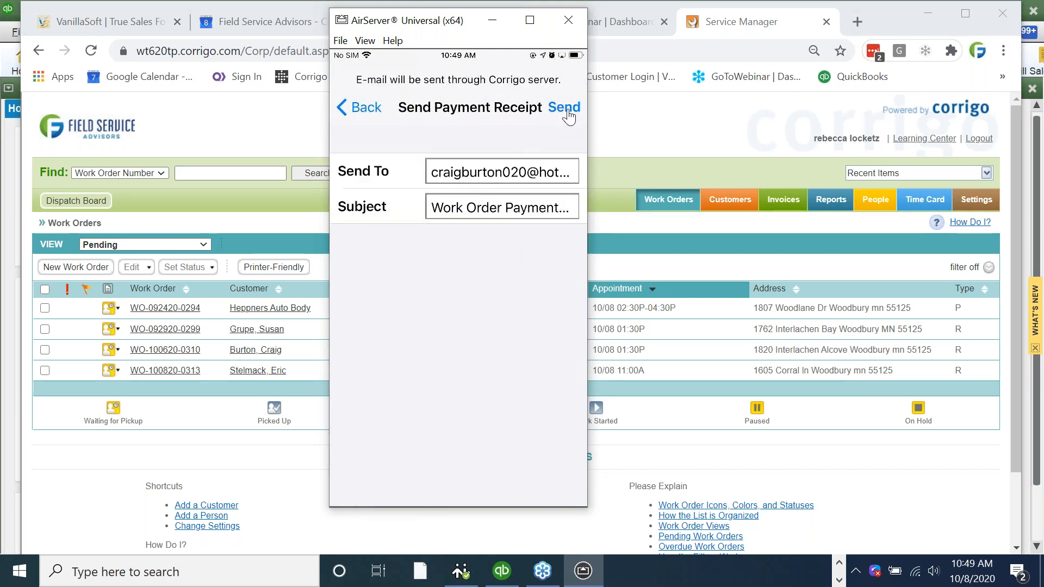
left_click(567, 110)
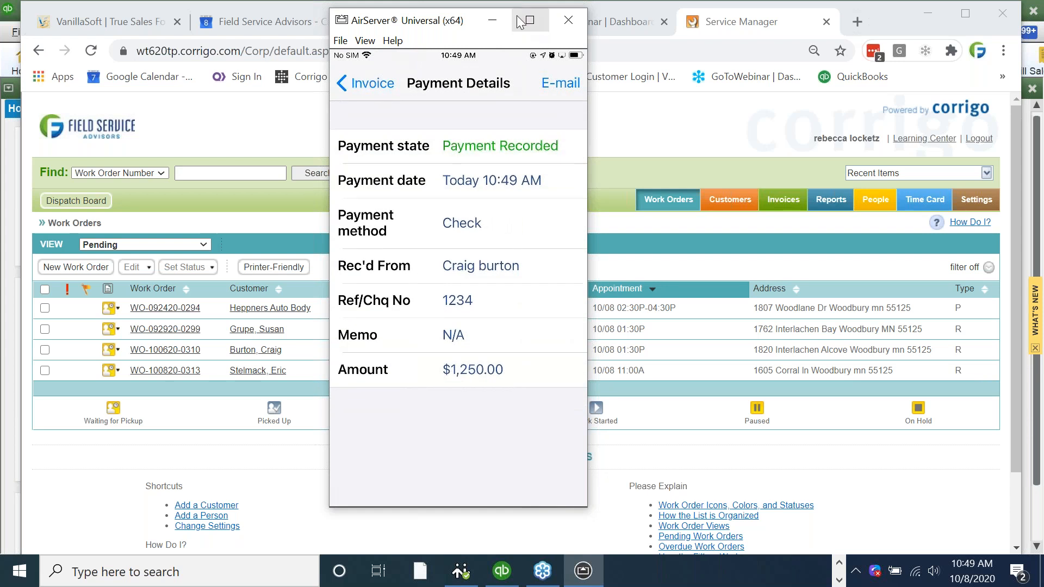
left_click(496, 19)
- Switch the Service Manager work order list to the Completed view
left_click(658, 197)
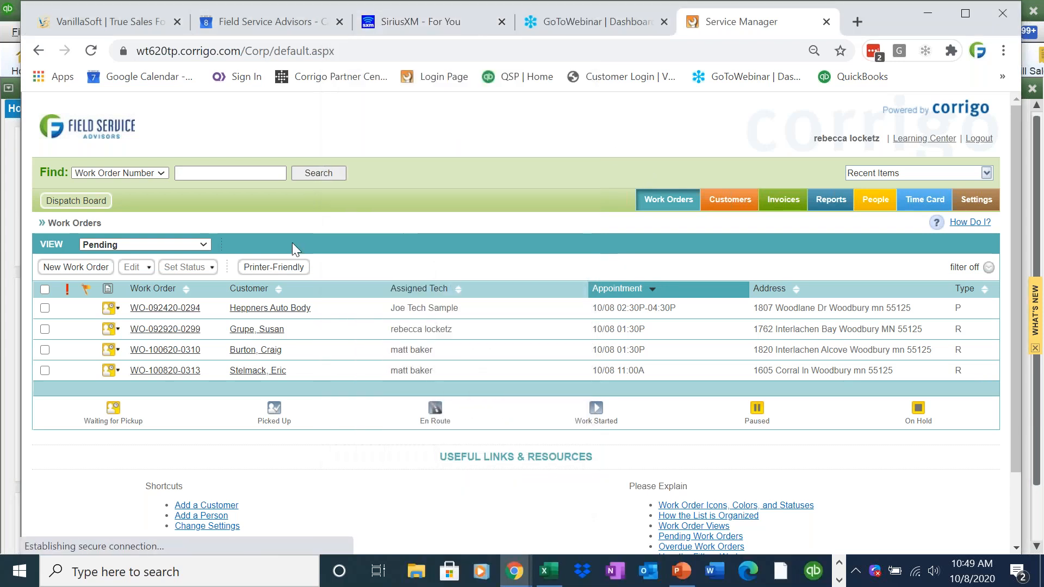
left_click(194, 248)
left_click(156, 309)
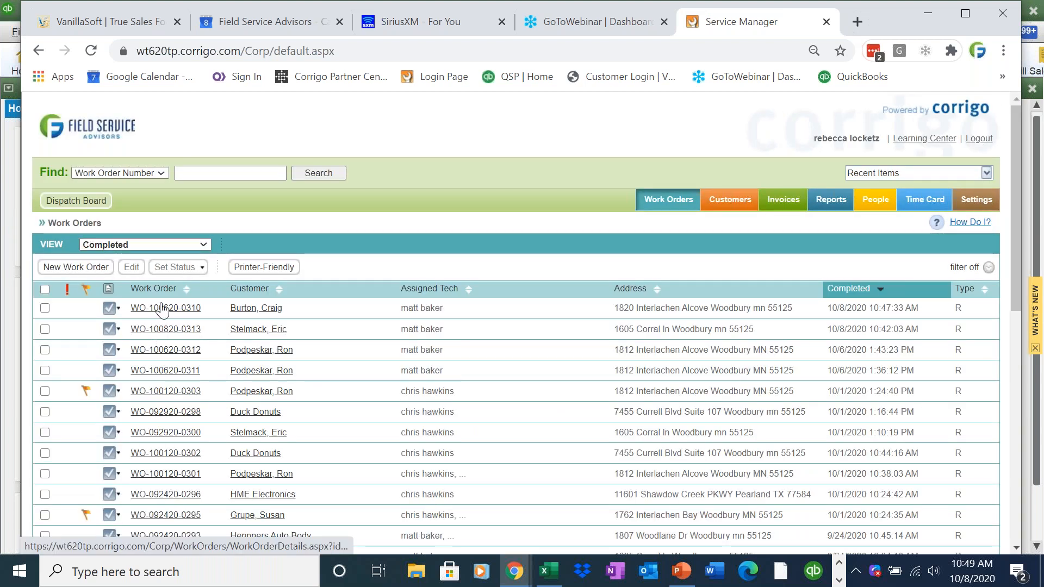
left_click(163, 330)
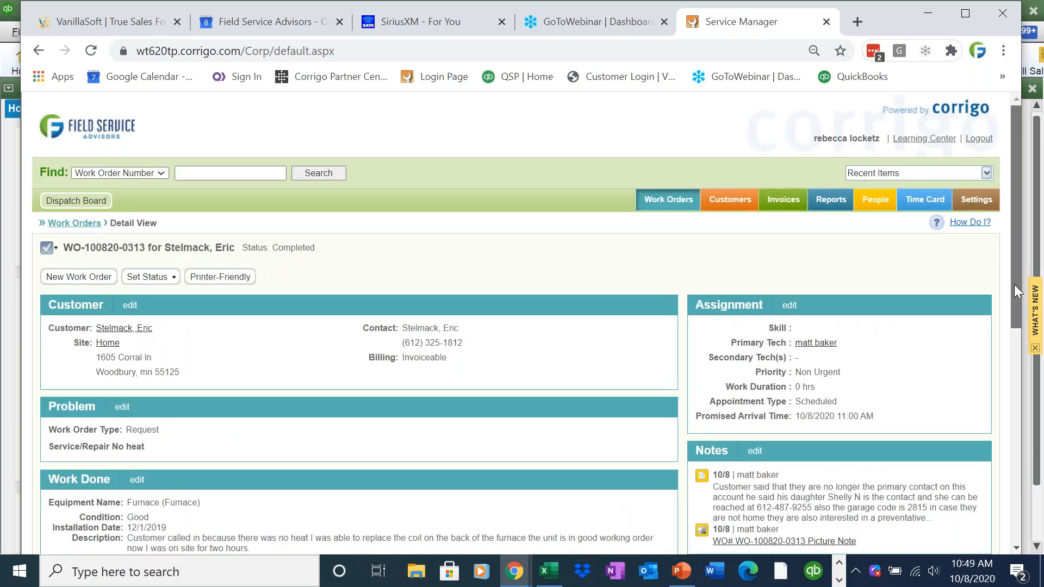
scroll(1006, 331, "down", 3)
left_click_drag(946, 354, 714, 317)
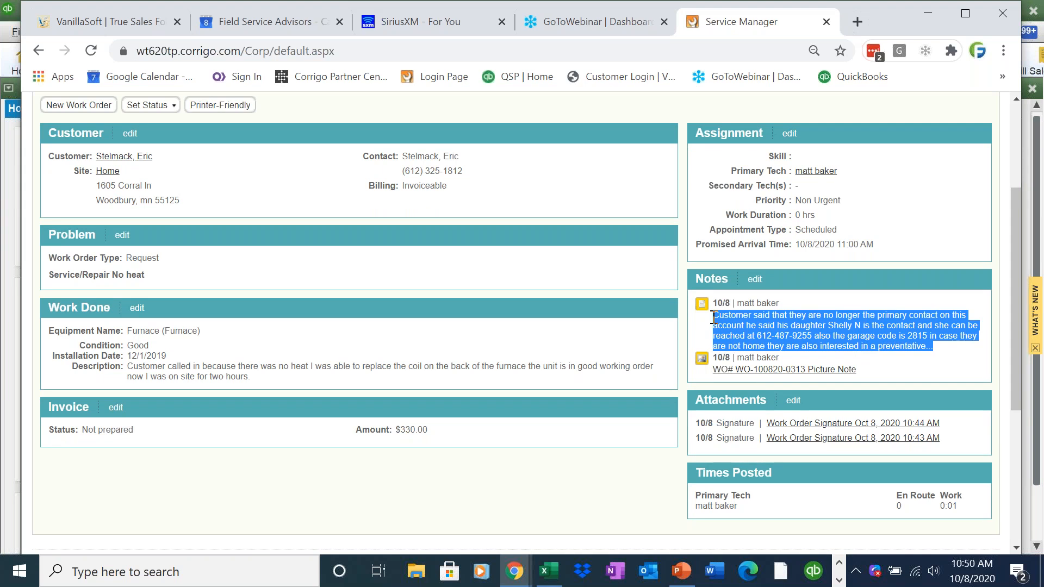
left_click(714, 318)
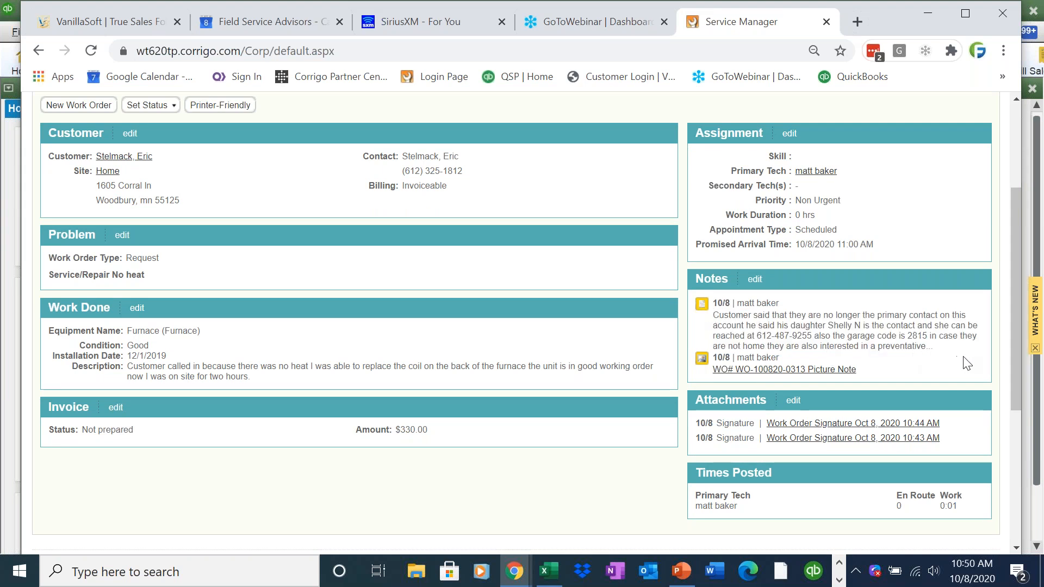
left_click_drag(1011, 335, 1010, 357)
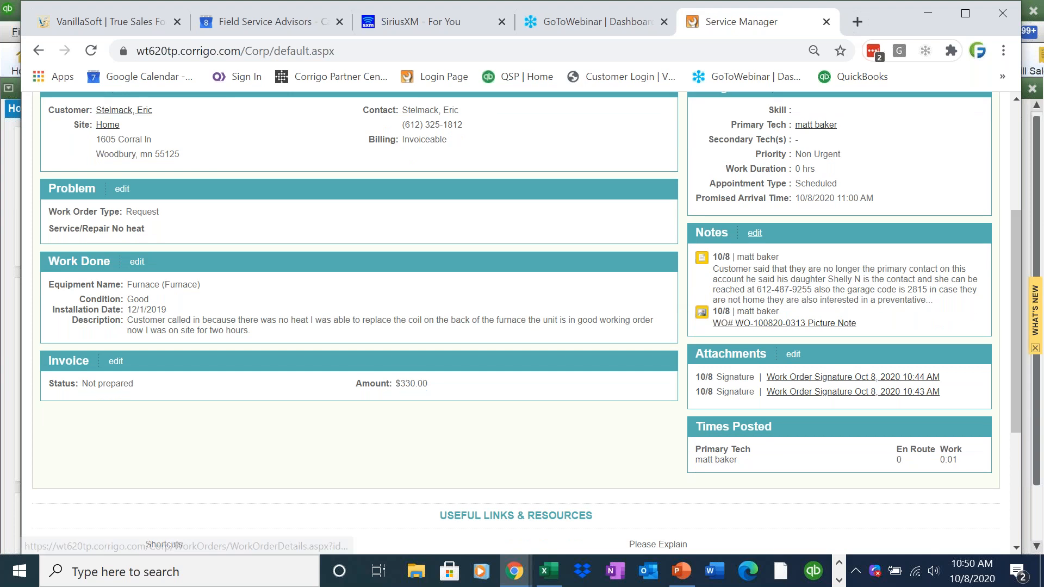
left_click(756, 235)
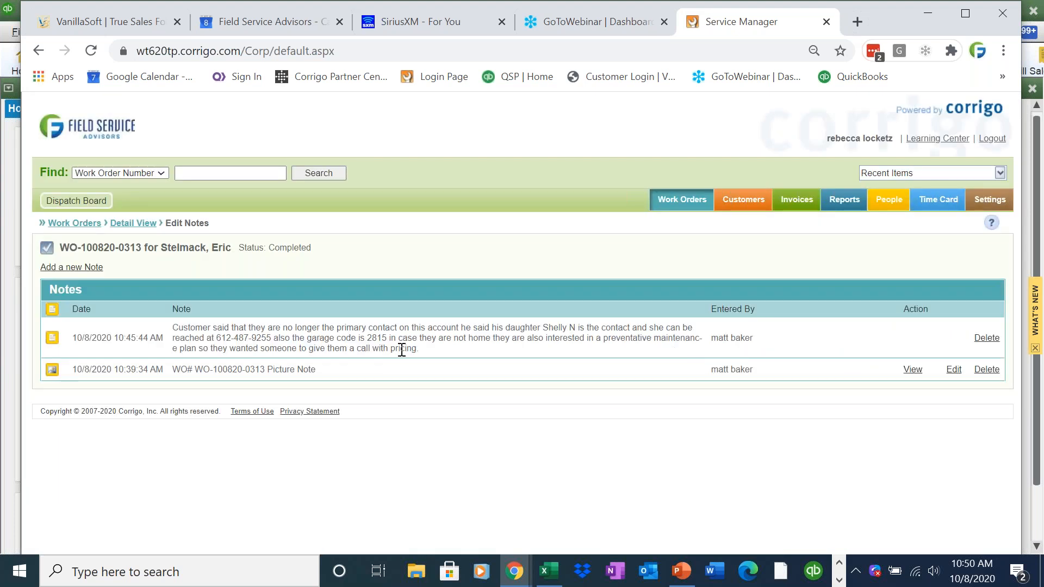
left_click_drag(437, 351, 174, 322)
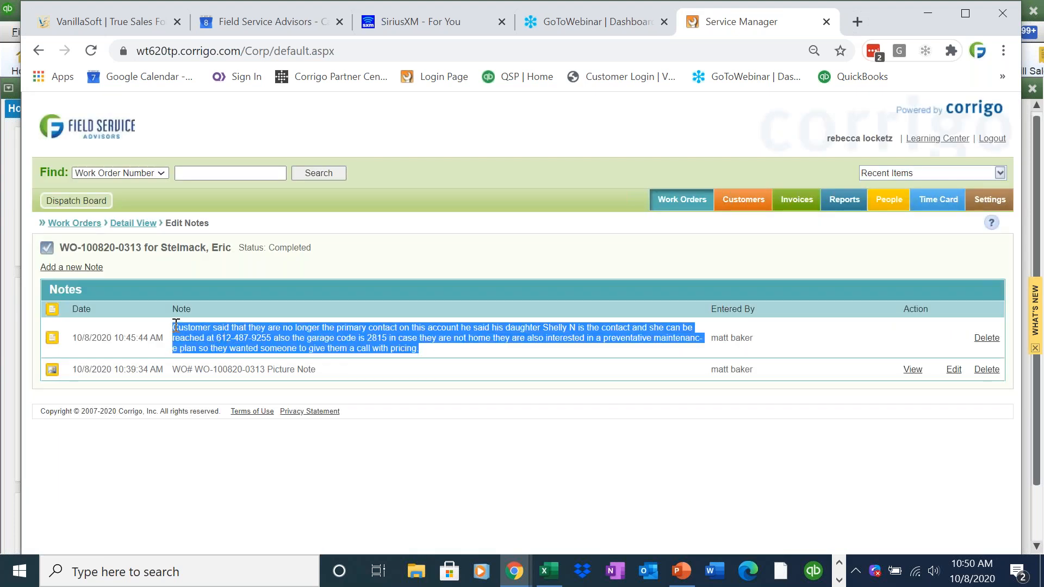
left_click(99, 229)
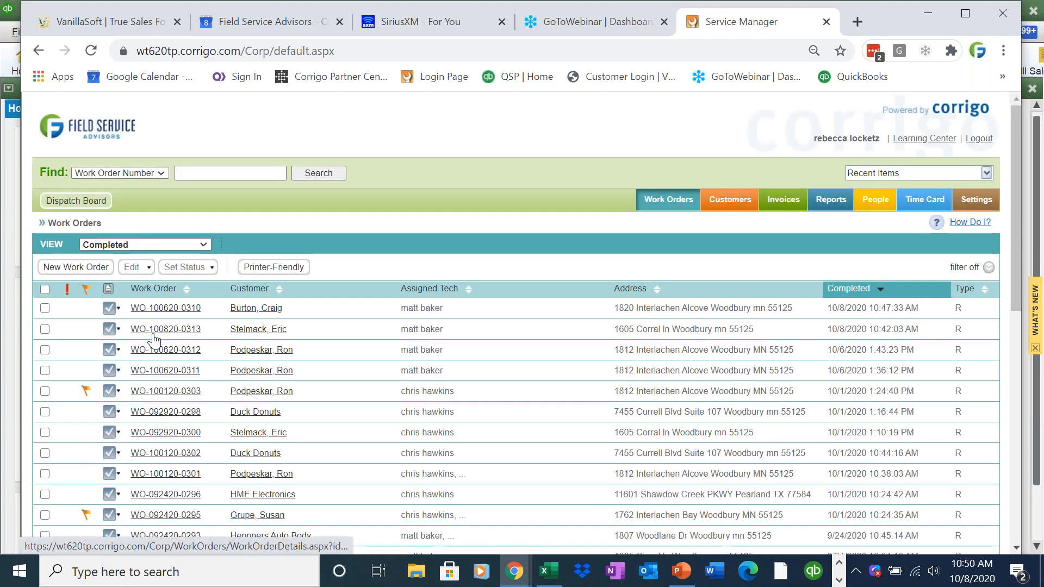
left_click(157, 330)
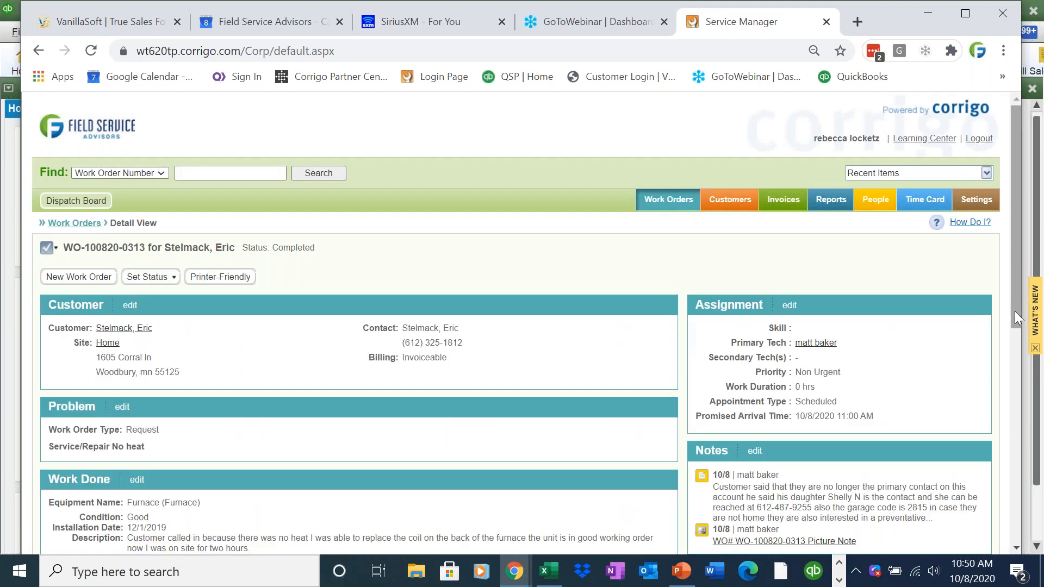
scroll(1018, 323, "down", 5)
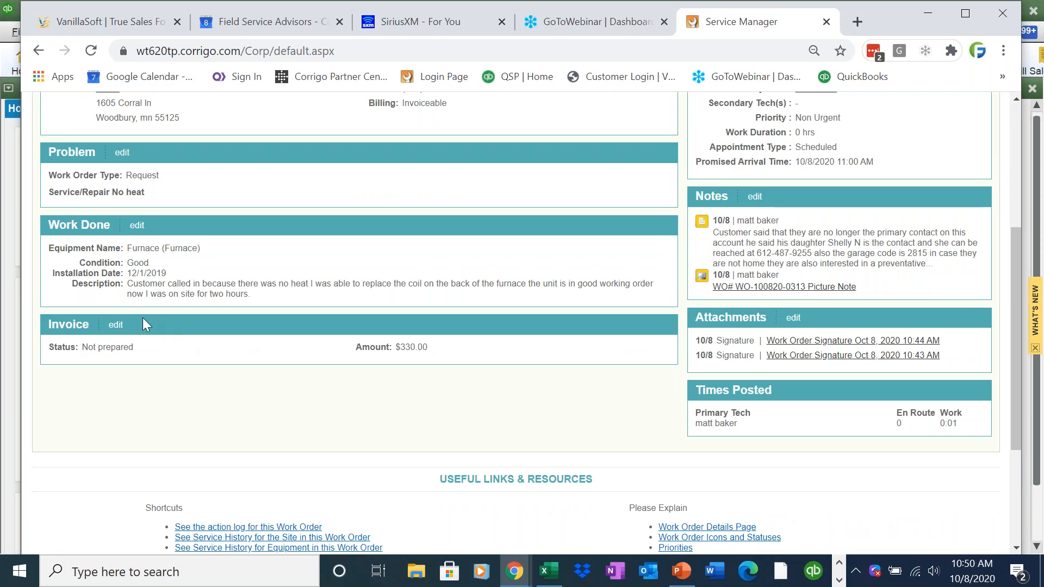
left_click(115, 325)
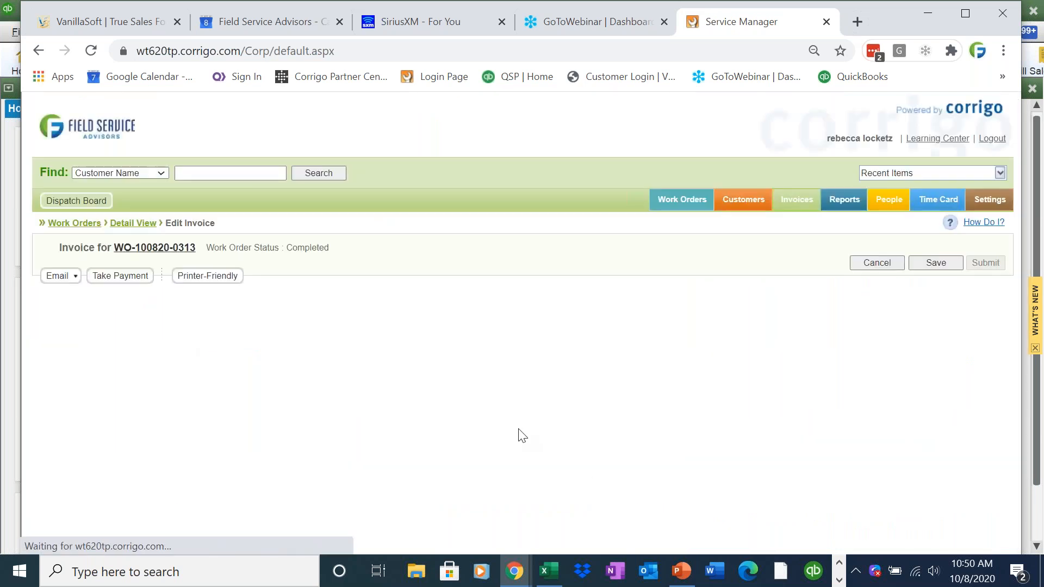
- Add a new Labor charge from the item search with rate 150.00 and quantity 2
left_click_drag(1016, 301, 1020, 393)
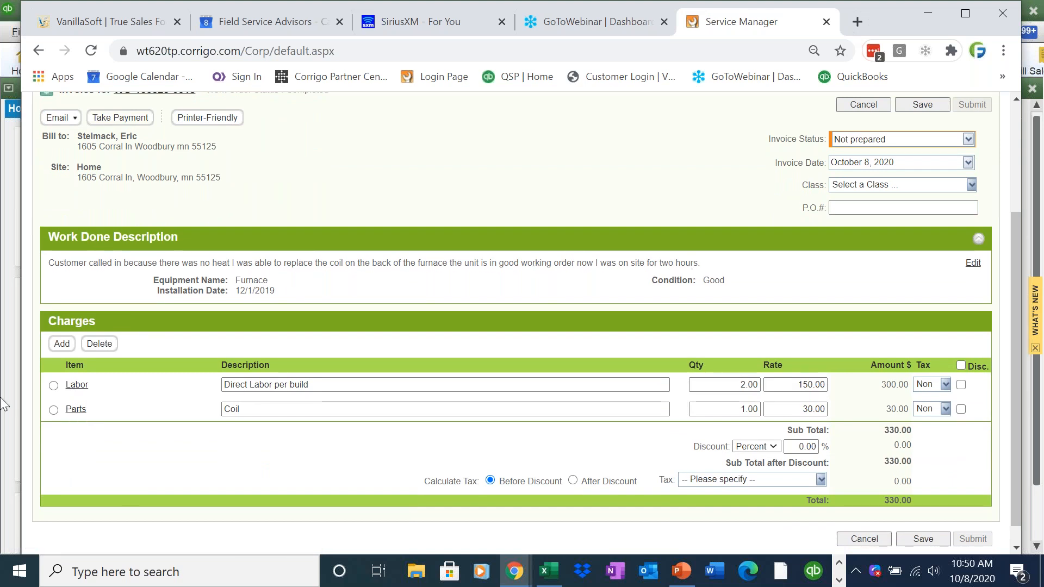
left_click(62, 344)
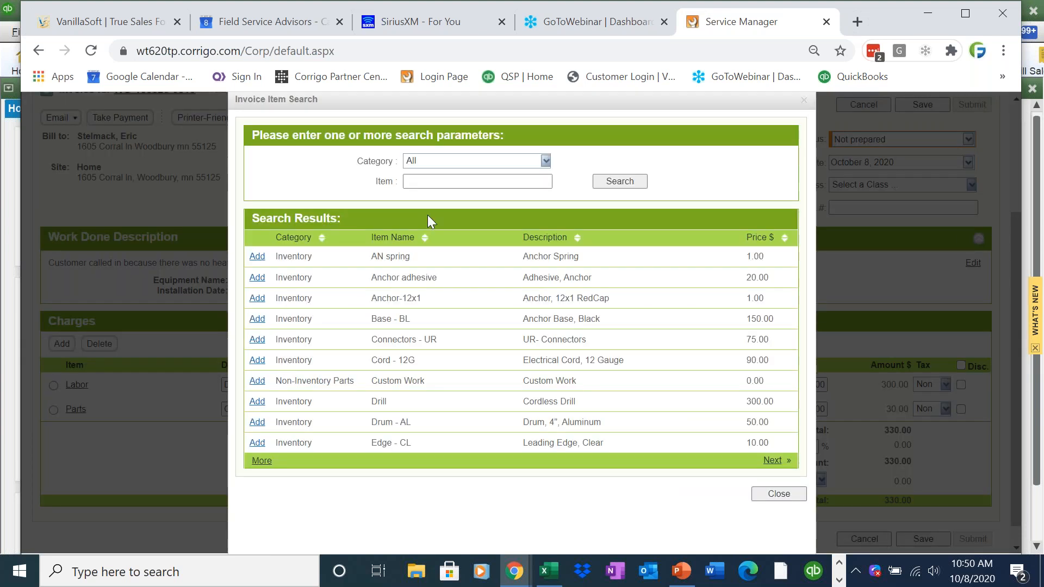
left_click(433, 183)
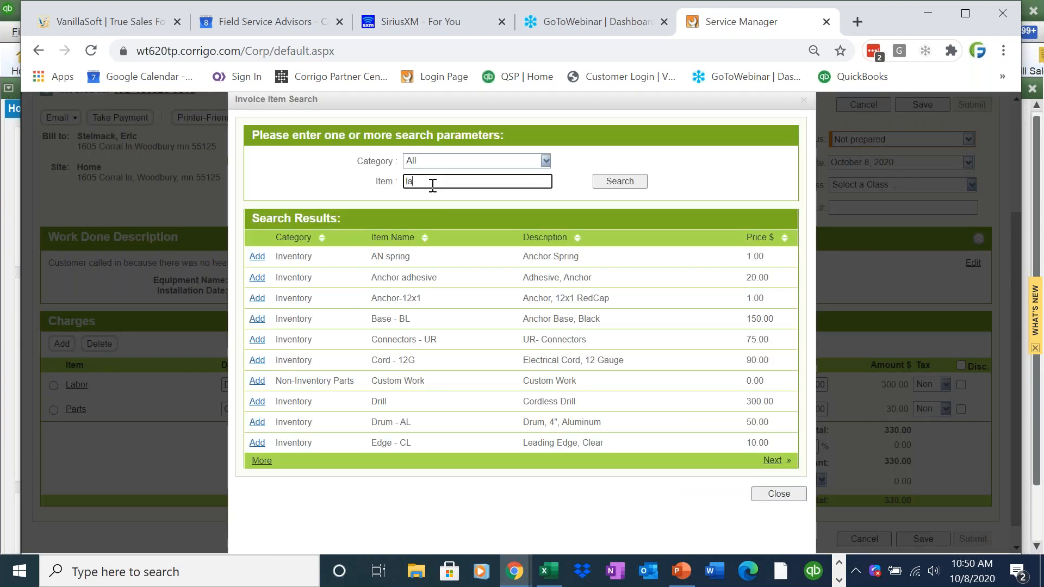
left_click(620, 181)
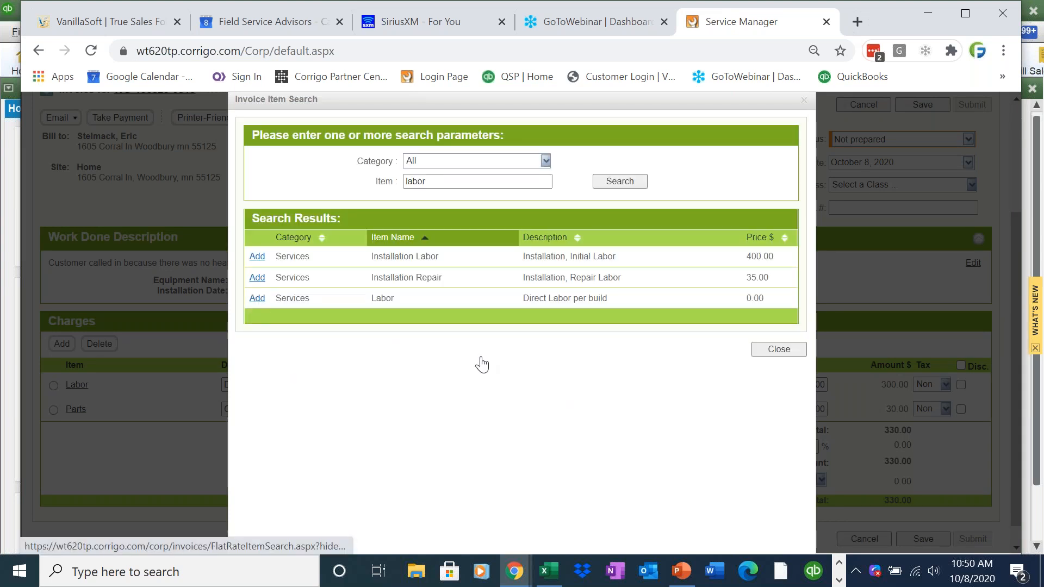
left_click(257, 296)
left_click(780, 348)
left_click(788, 385)
type("150")
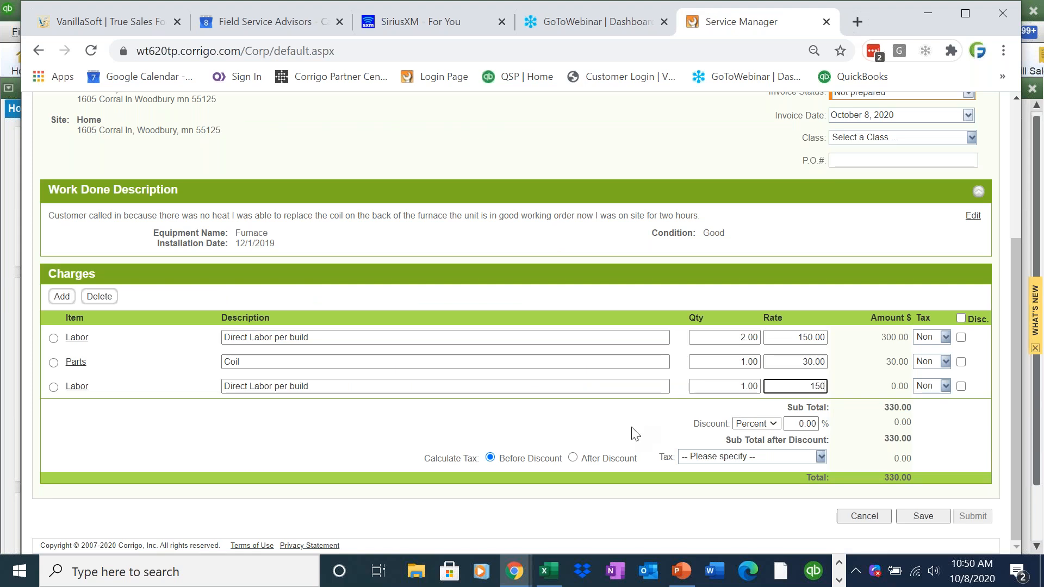
left_click(728, 386)
type("2")
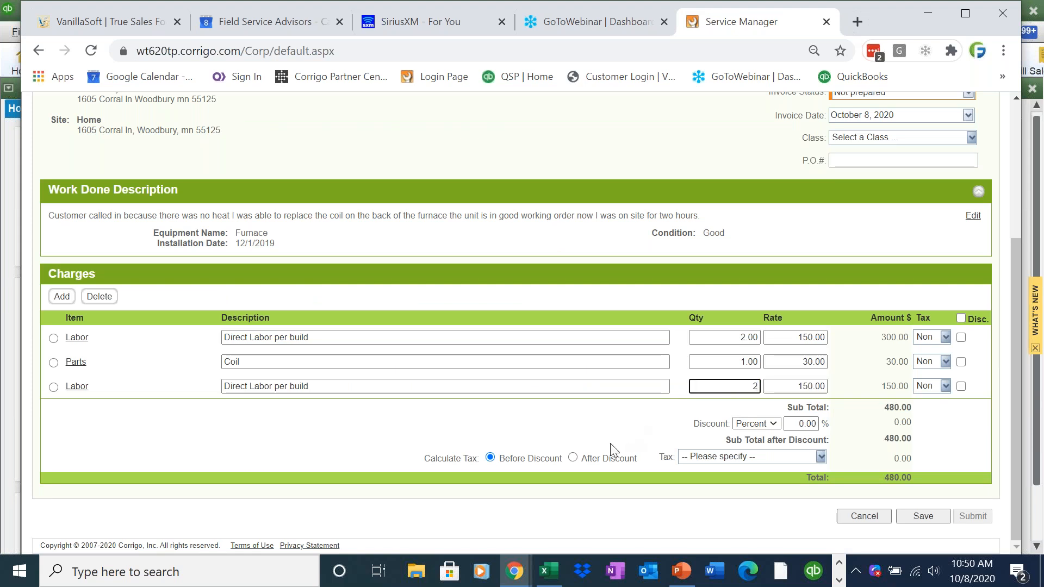
left_click(674, 405)
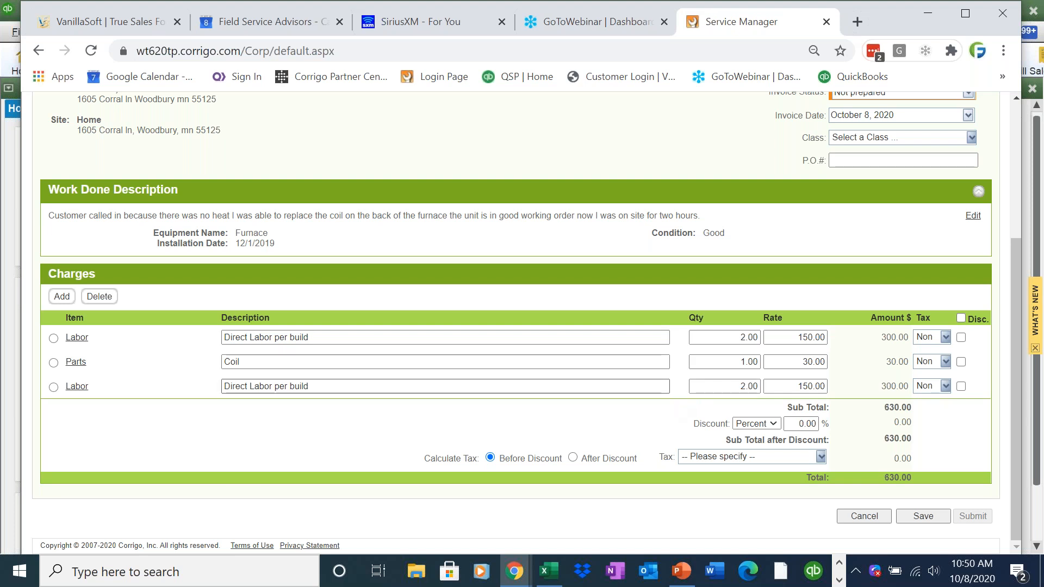
- Delete the original Labor line, set the invoice status to Approved and save
left_click(54, 339)
left_click(109, 302)
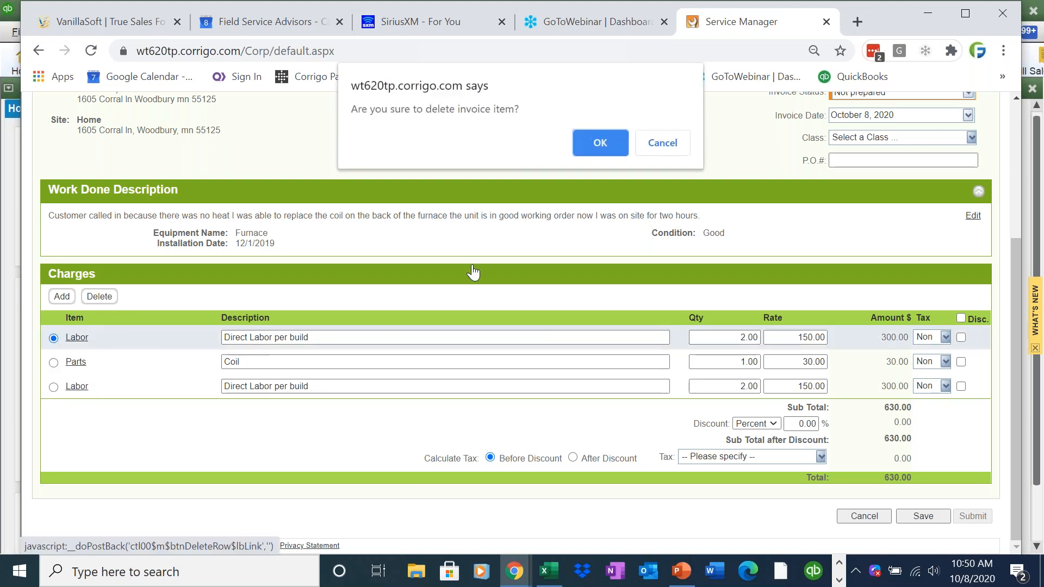
left_click(598, 142)
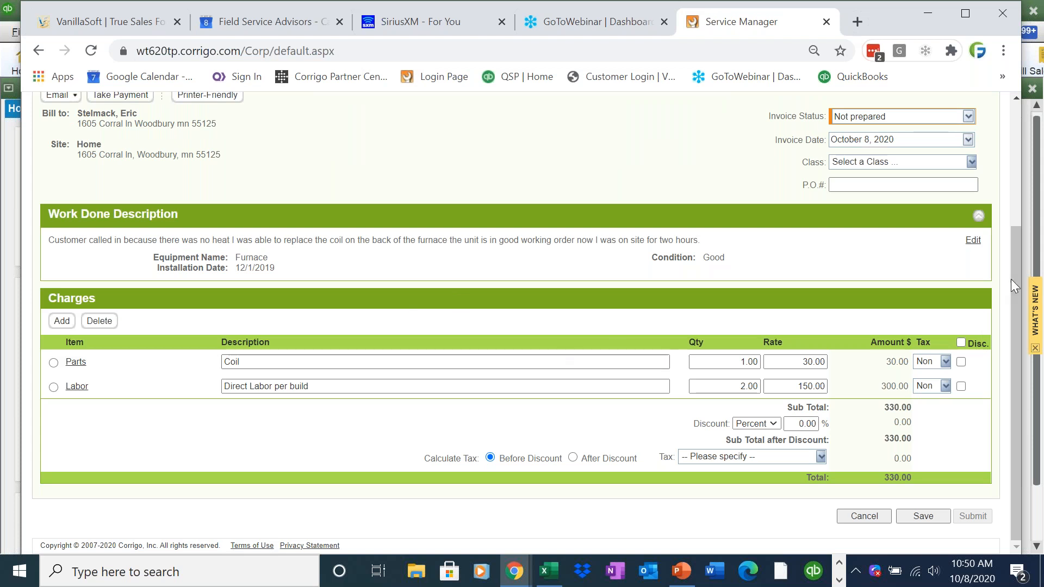
left_click_drag(1013, 279, 964, 213)
left_click(968, 200)
left_click(914, 245)
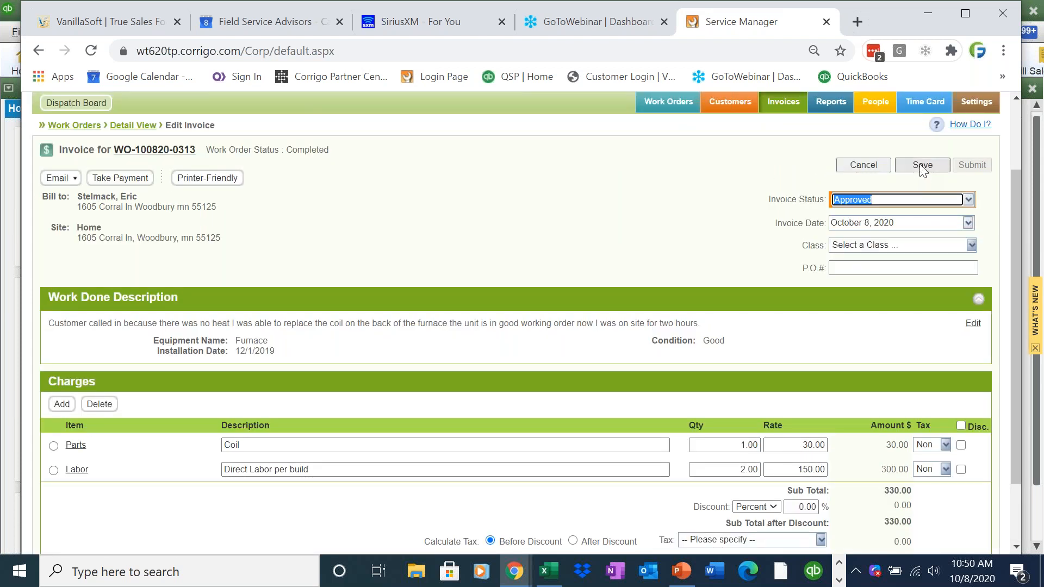
left_click(920, 163)
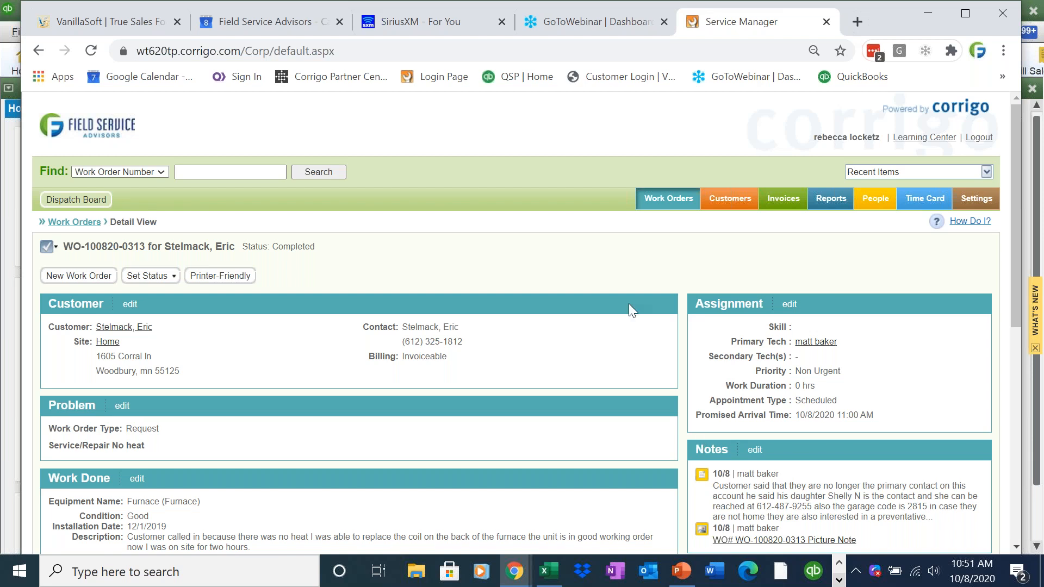
left_click(668, 199)
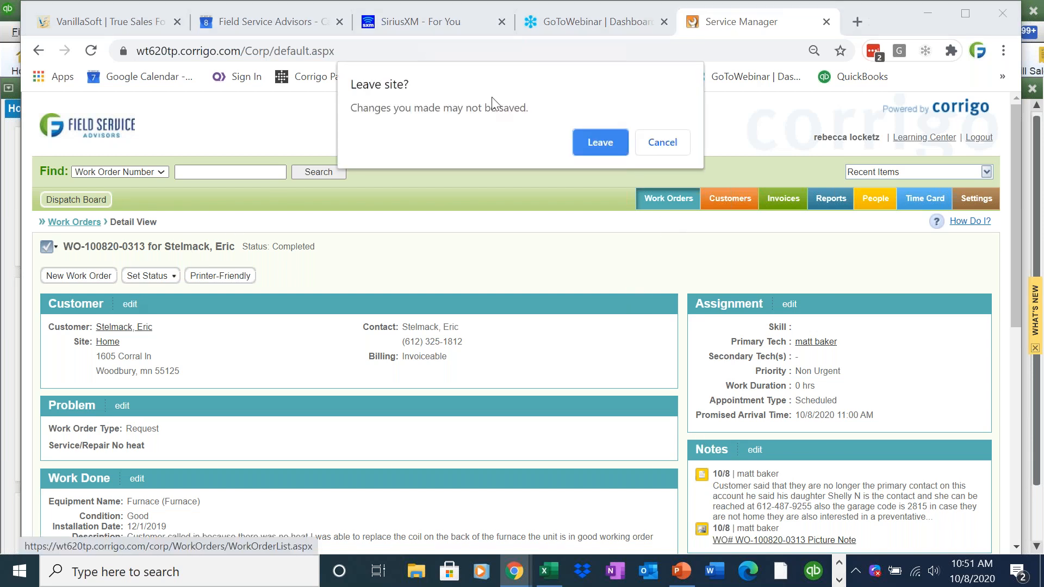
left_click(597, 142)
left_click(158, 308)
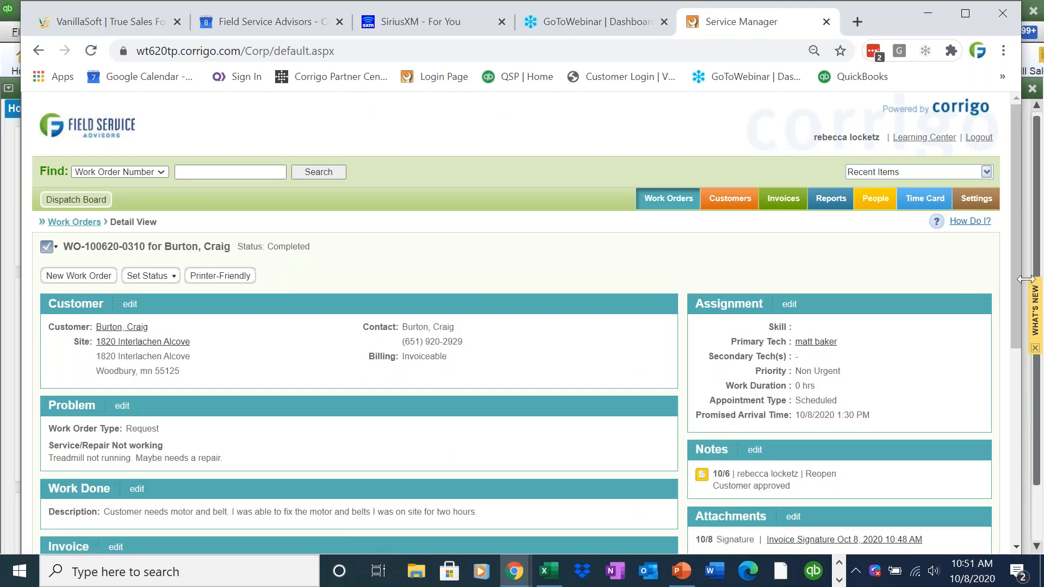
left_click_drag(1016, 276, 1013, 352)
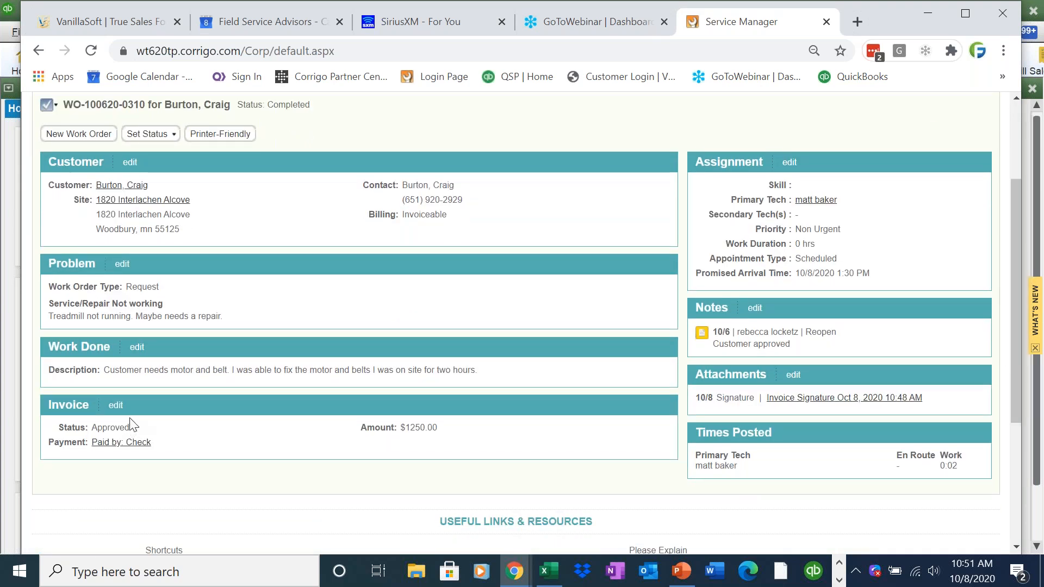
left_click(116, 405)
left_click_drag(1022, 293, 1013, 408)
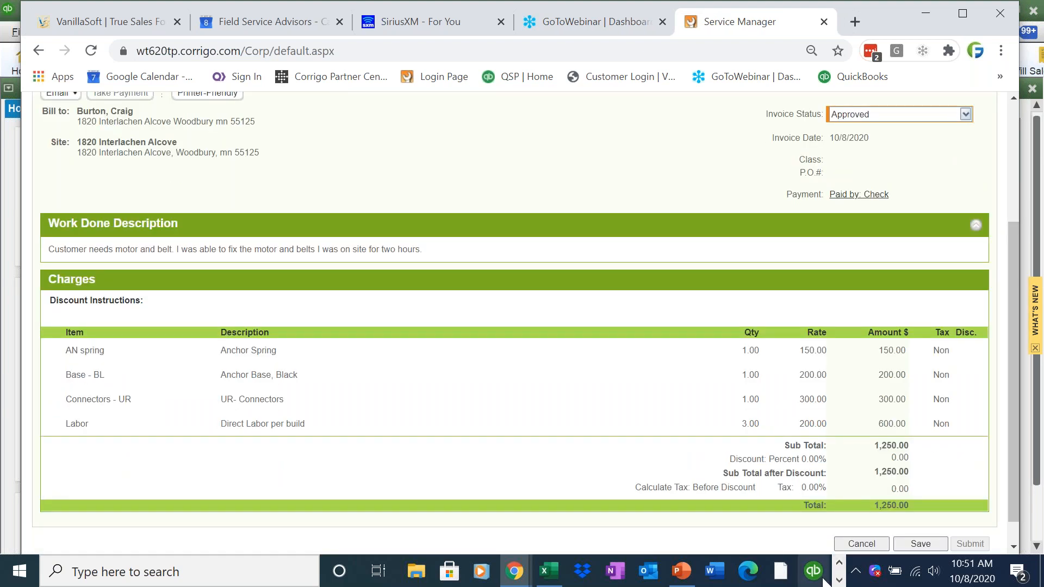
left_click(964, 116)
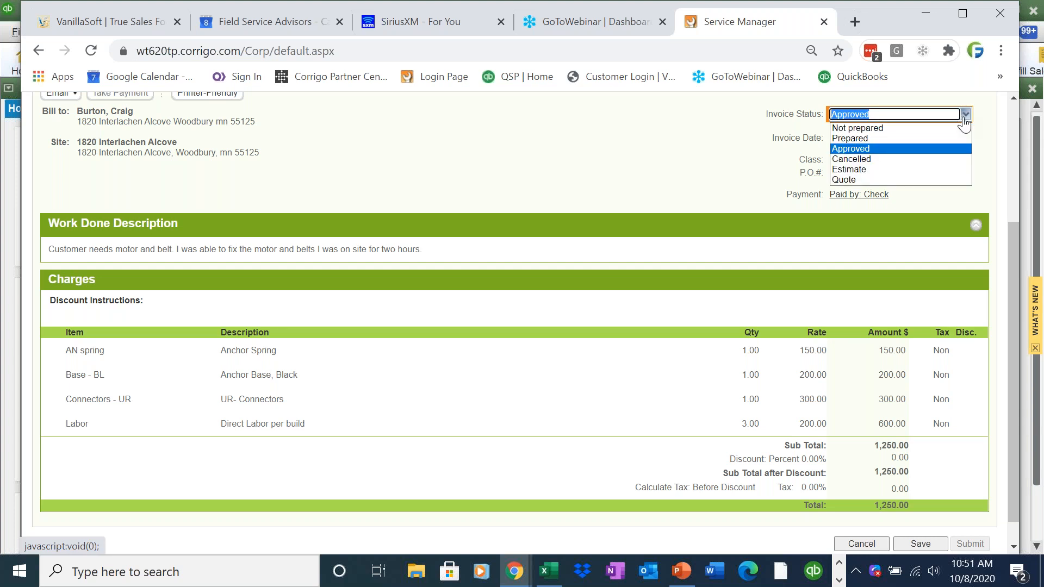
left_click(964, 115)
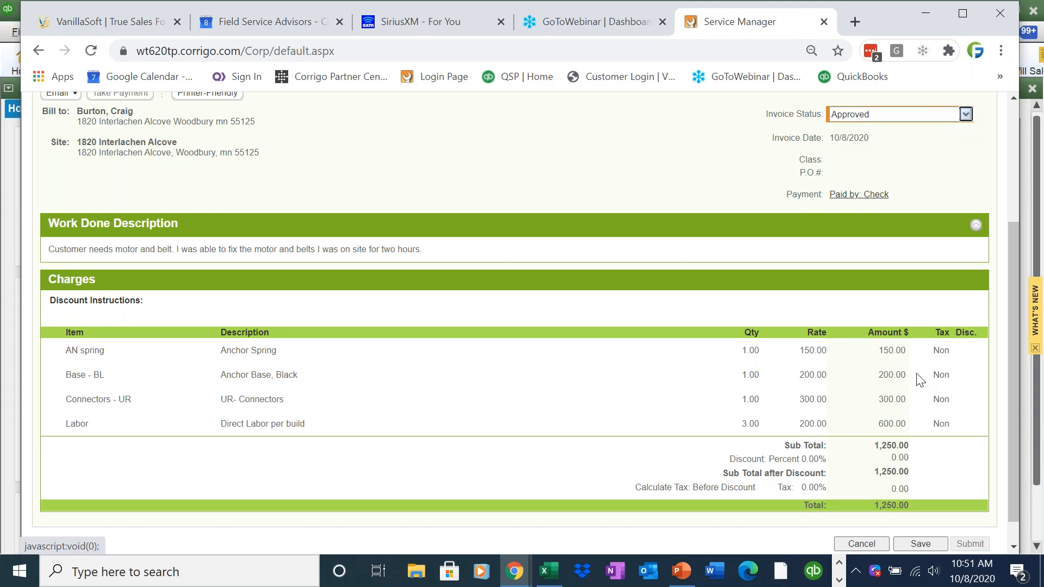
left_click(839, 580)
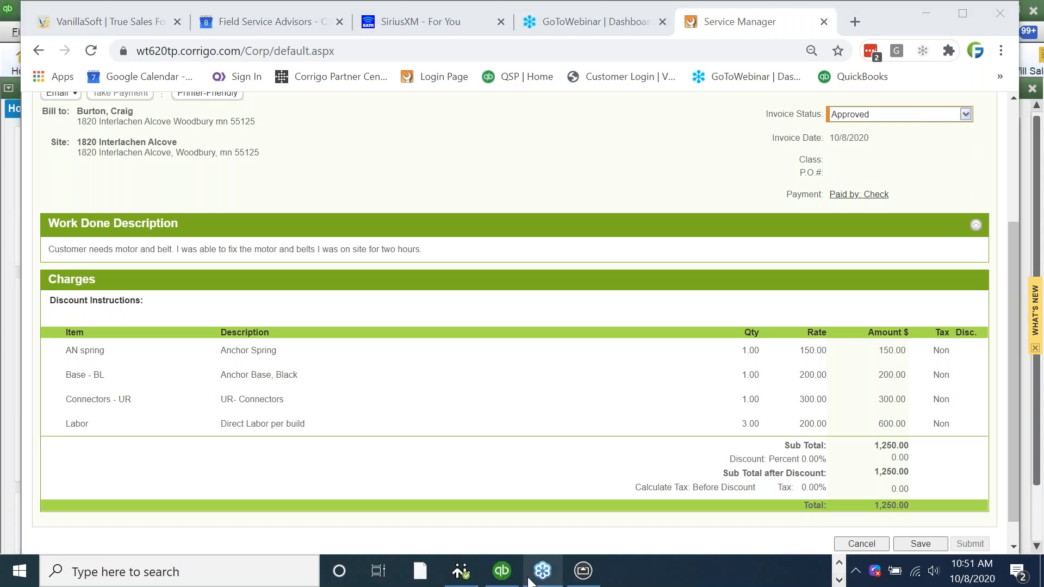
- Switch to QuickBooks and run File > Intuit Field Svc. Integration > Synchronize
mouse_move(517, 576)
left_click(513, 533)
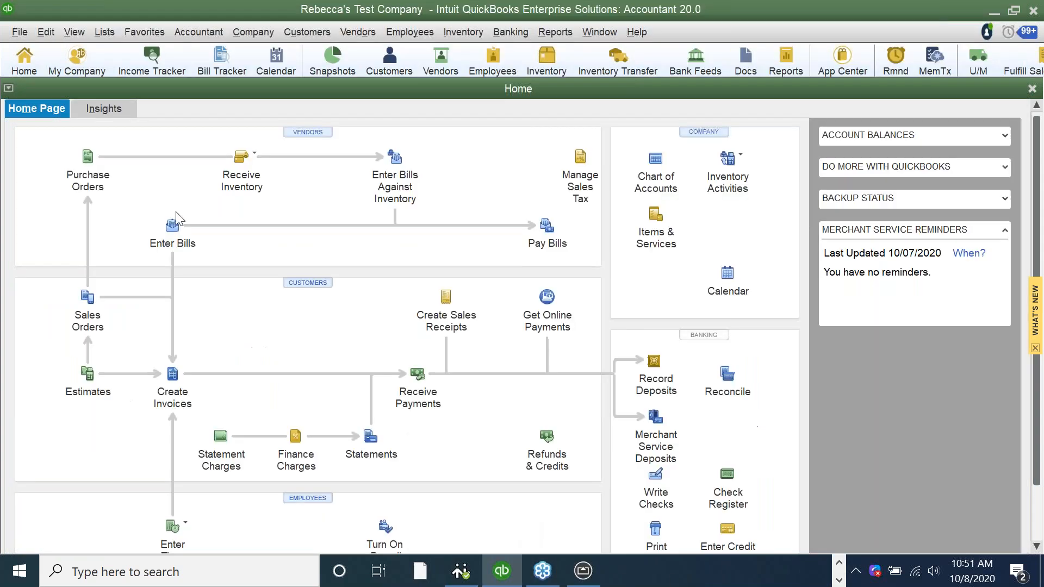
left_click(20, 32)
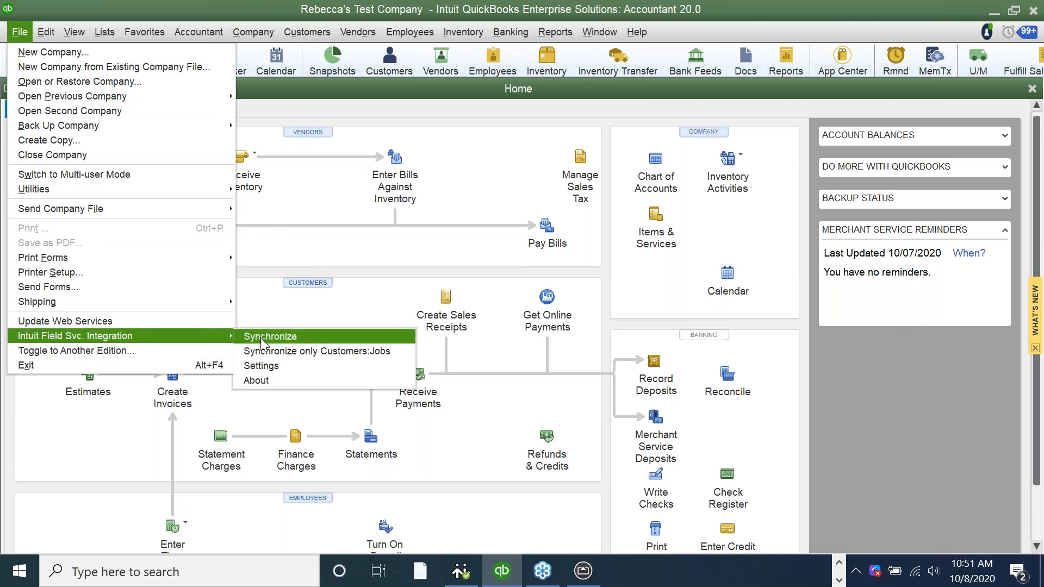
left_click(266, 346)
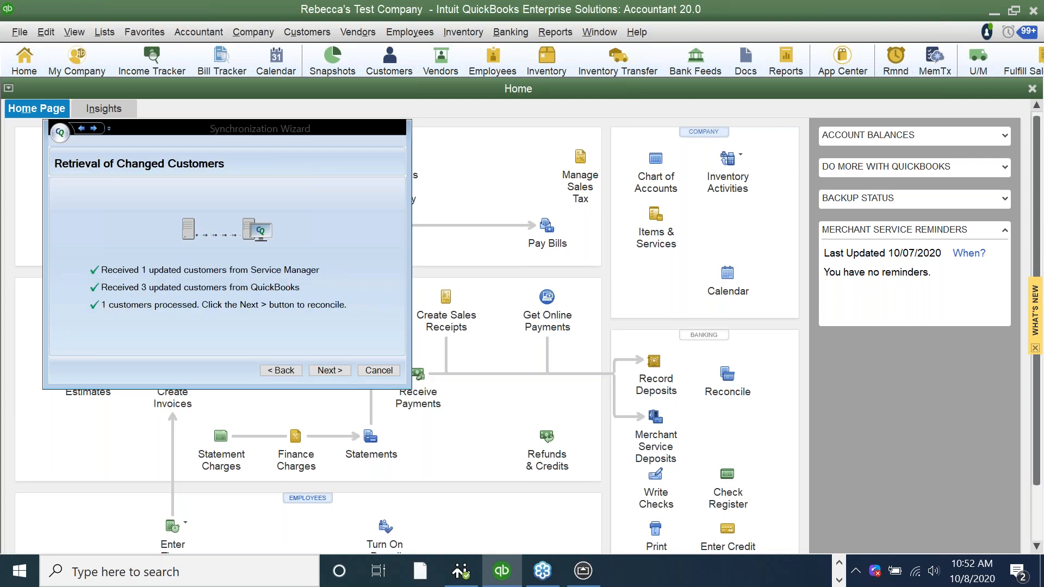
- Synchronize the changed customer and continue past the sites and items pages
left_click(330, 371)
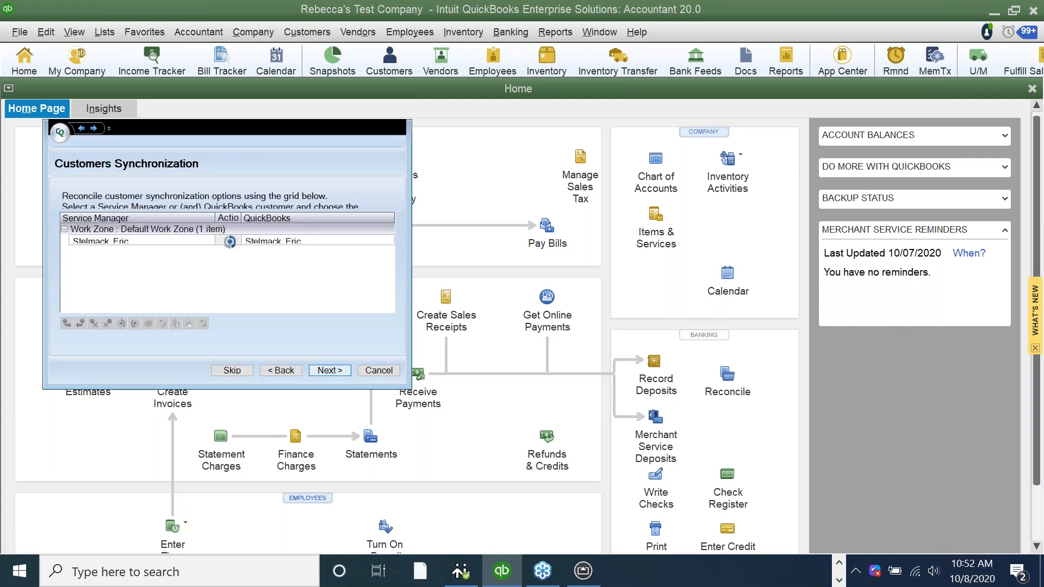
left_click(329, 371)
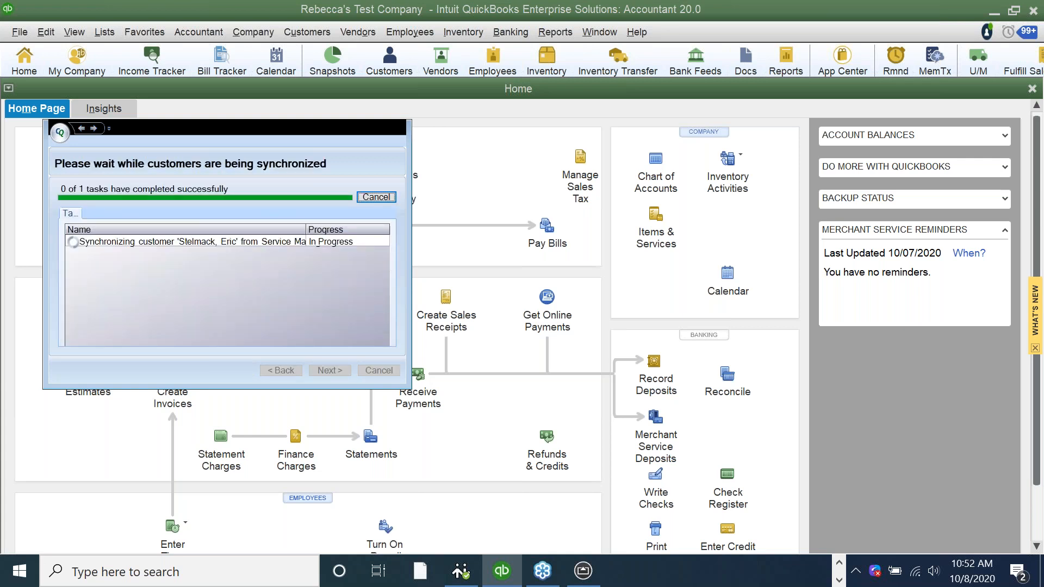
left_click(329, 371)
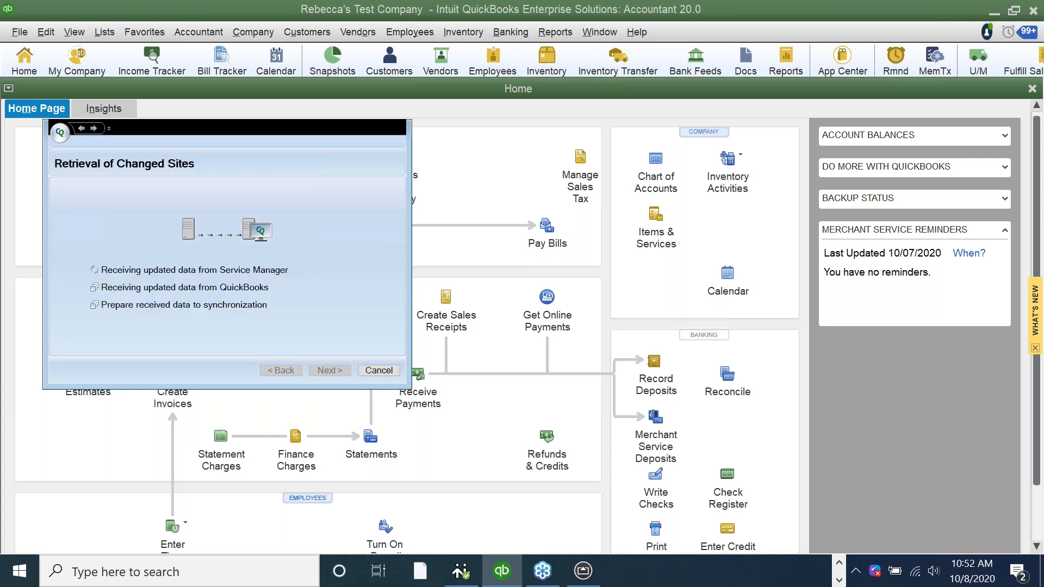
left_click(329, 371)
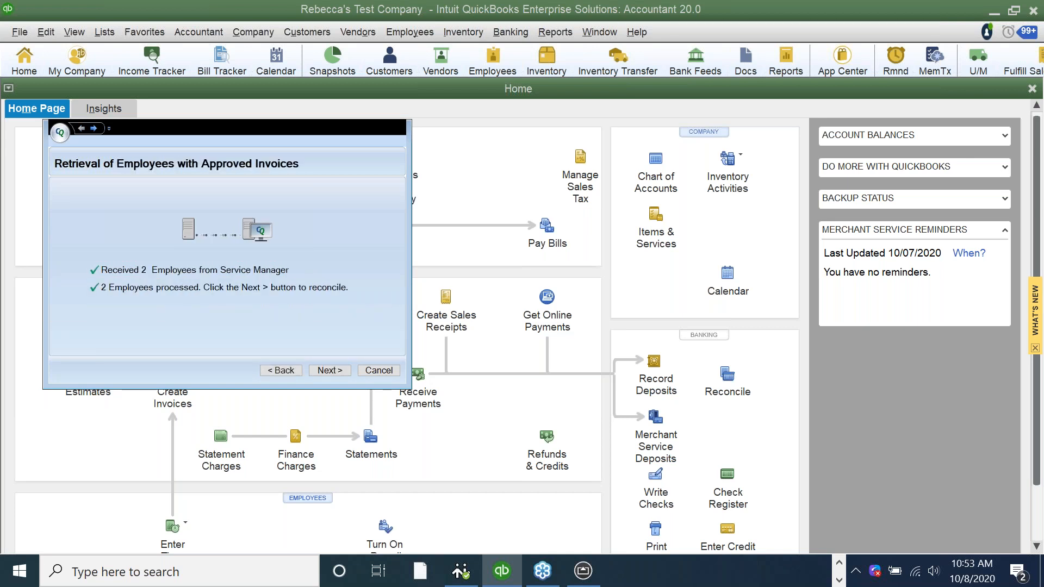
left_click(330, 370)
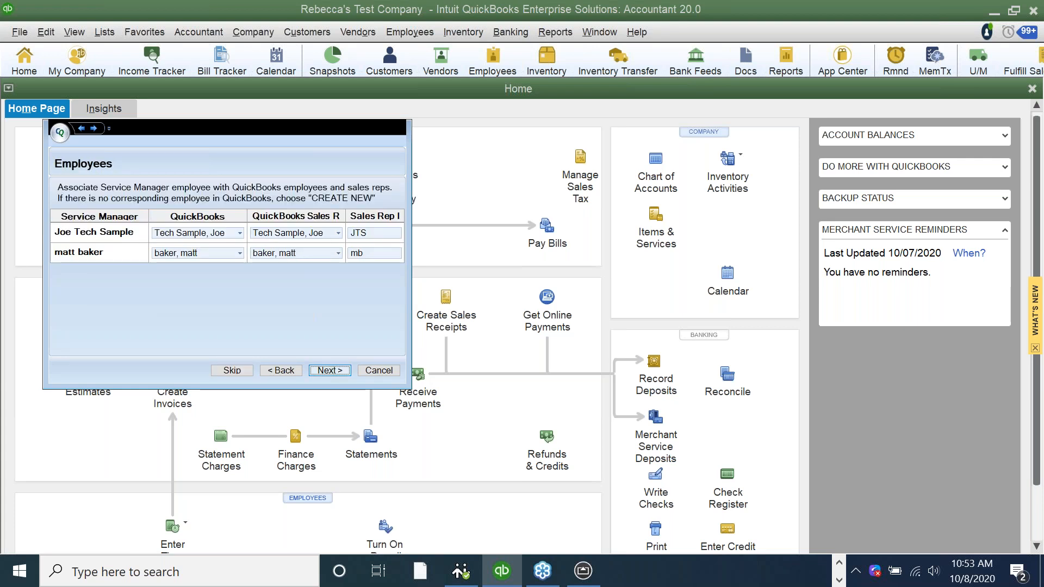
- Accept the two employee mappings and van assignments, then retrieve the 3 approved invoices
key("Return")
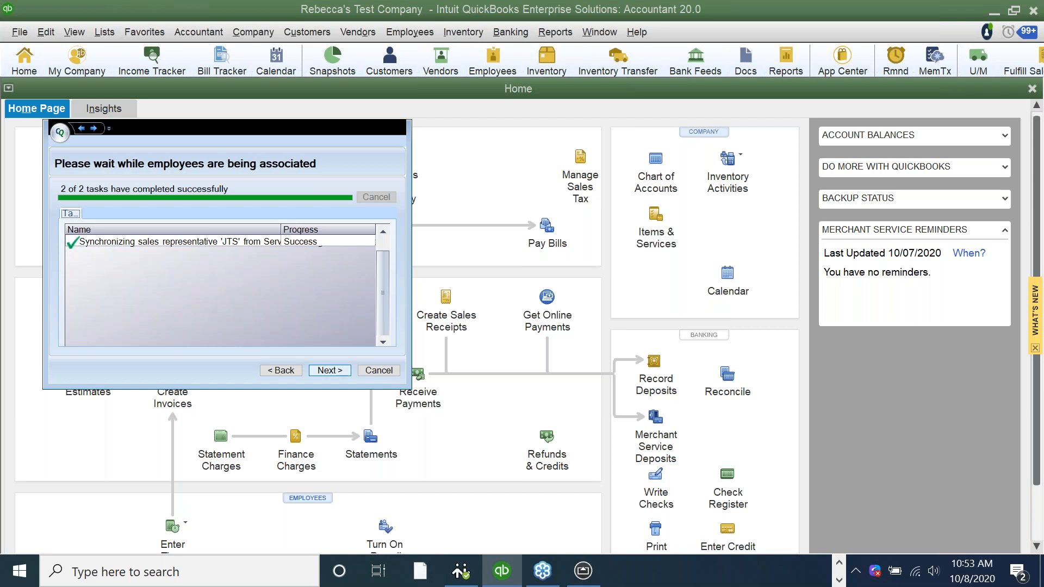
key("Tab")
key("Return")
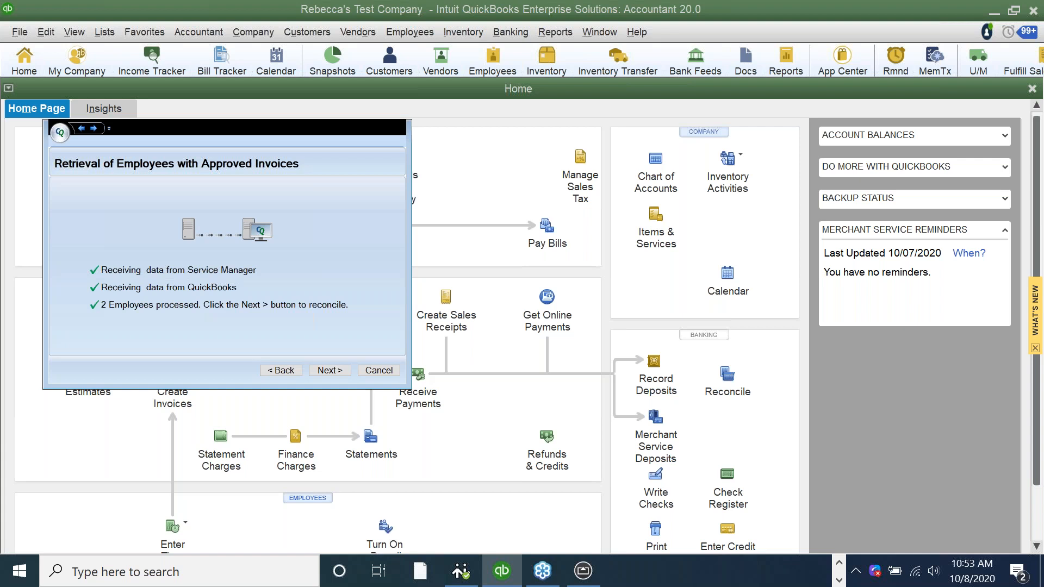
left_click(330, 370)
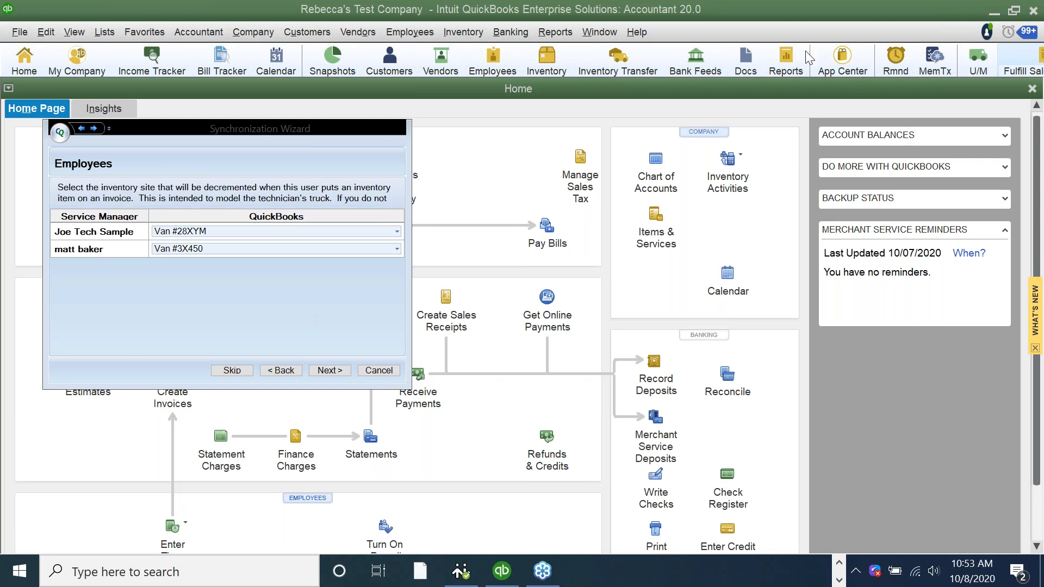
left_click(328, 371)
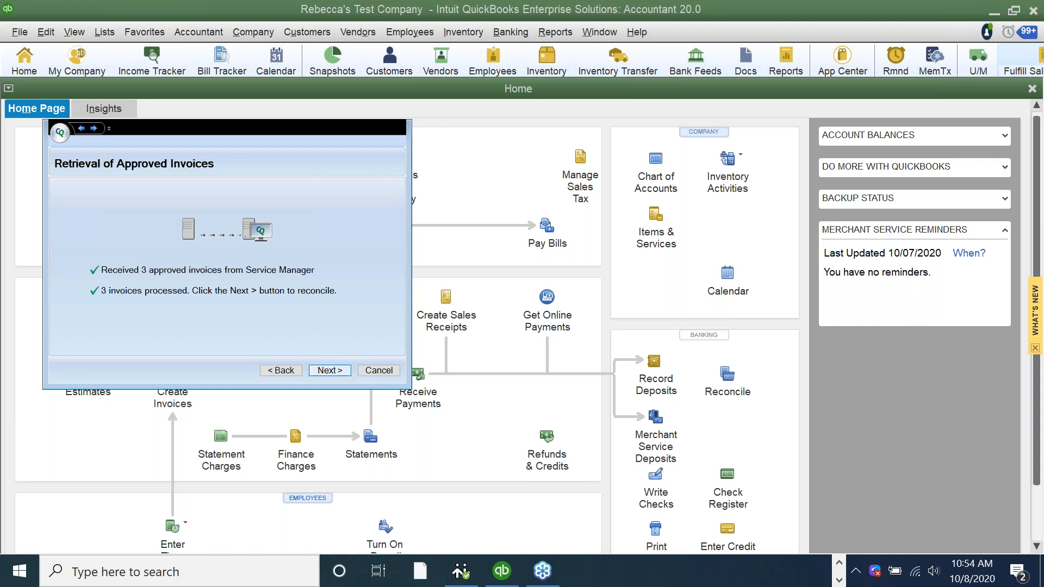
- Step through the Service Manager sync wizard, importing the $1,250.00 check payment, and finish it
key("Return")
key("Return")
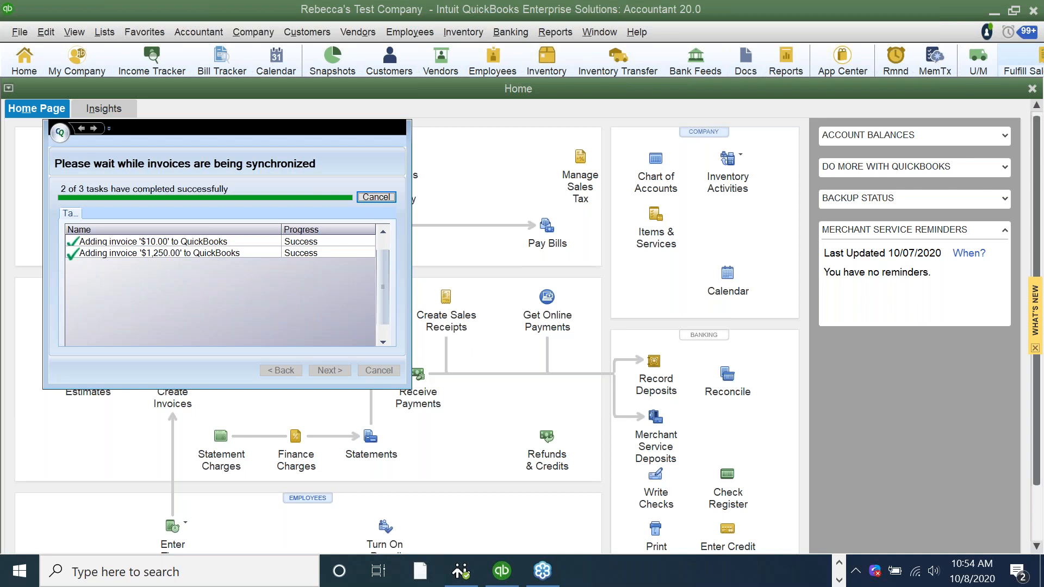
left_click(330, 371)
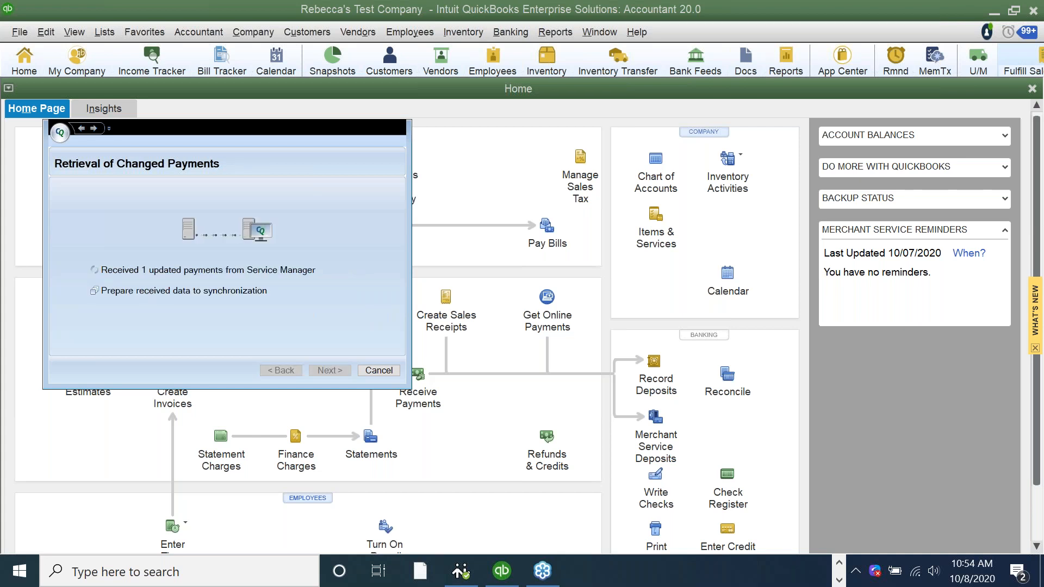
left_click(330, 371)
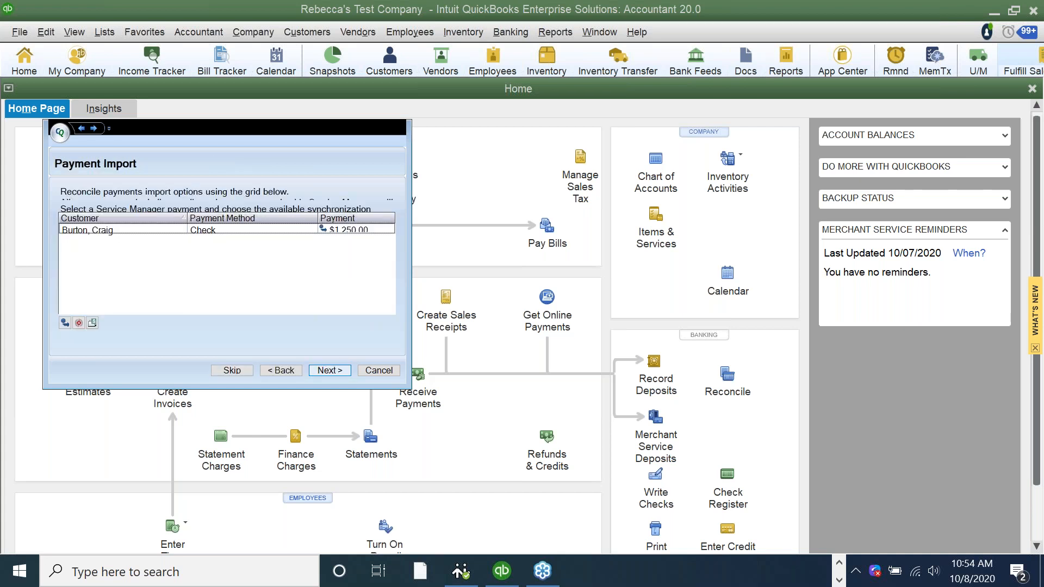
key("Return")
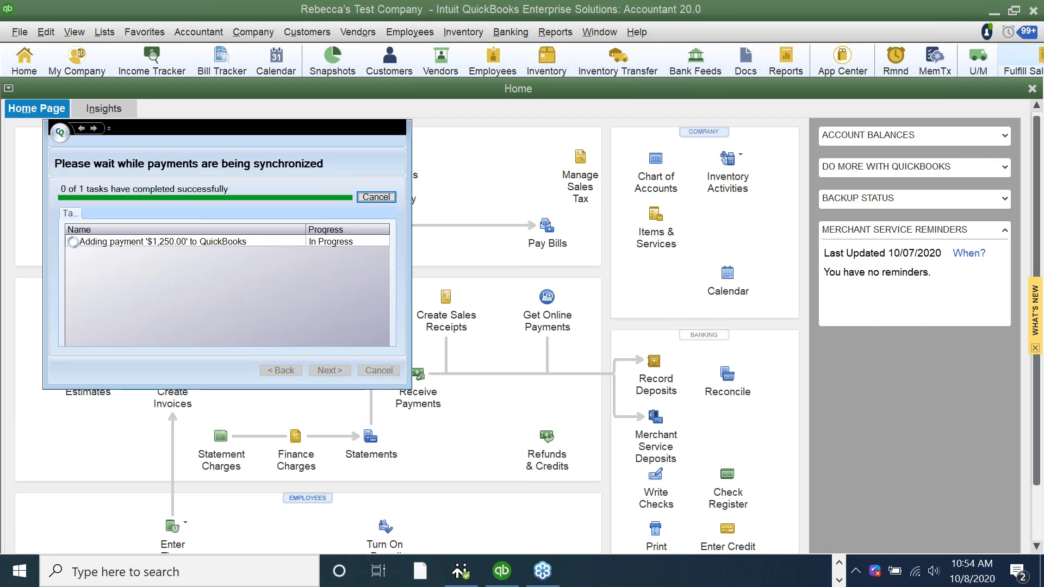
key("Return")
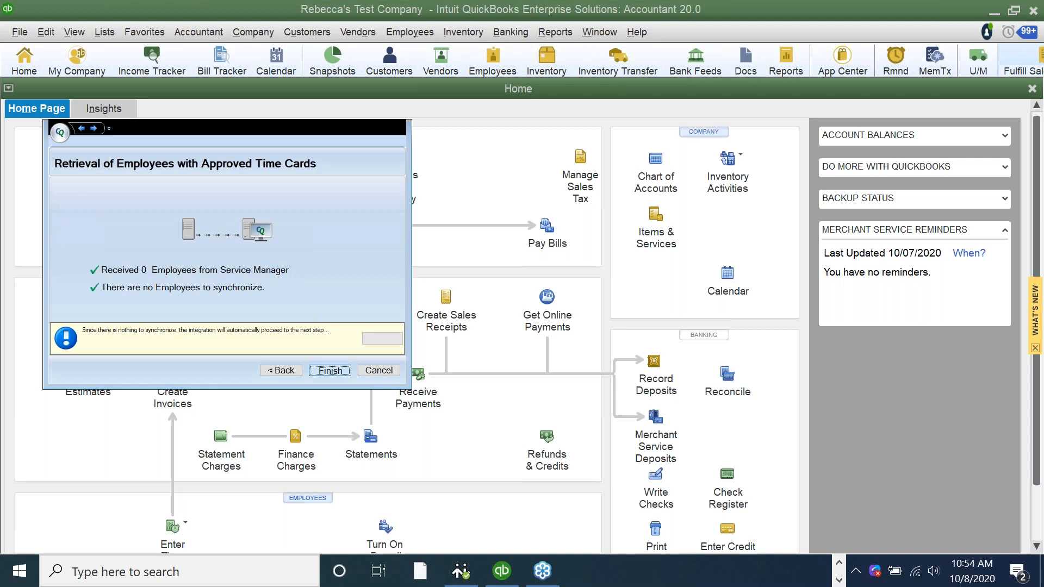
key("Return")
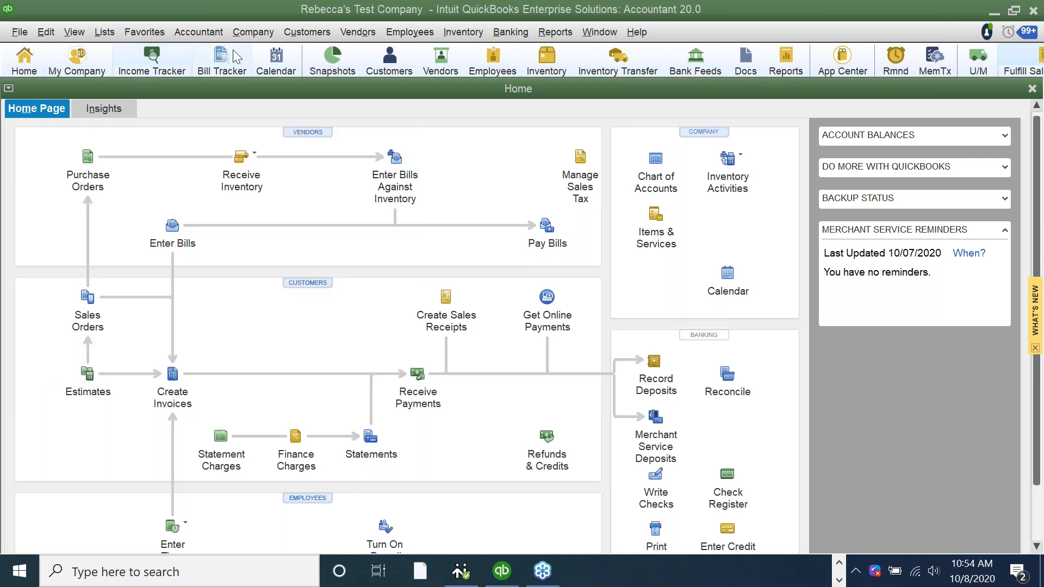
left_click(307, 32)
left_click(304, 52)
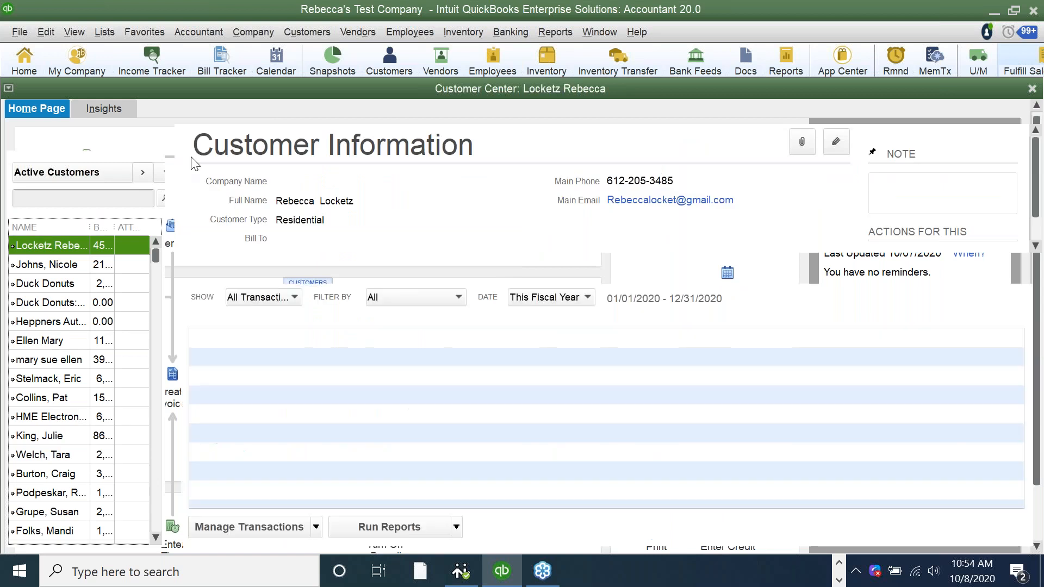
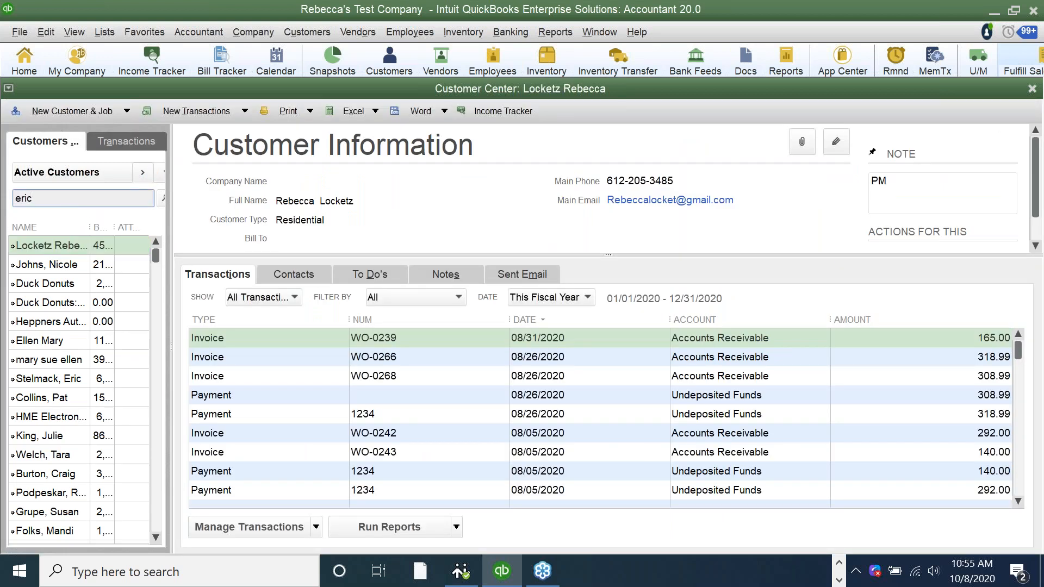
left_click(163, 198)
left_click(312, 335)
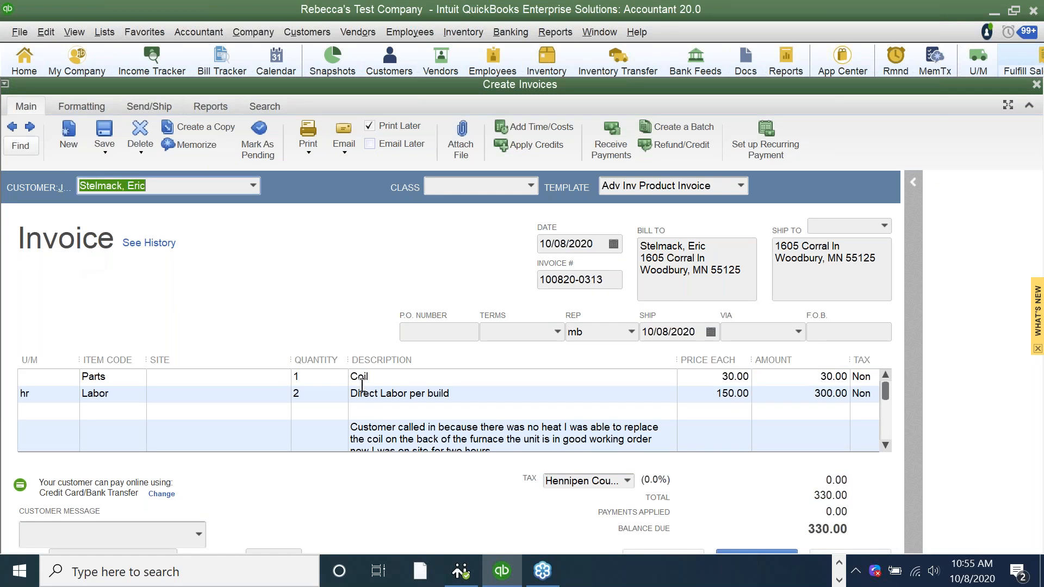
left_click(587, 282)
left_click_drag(614, 280, 540, 269)
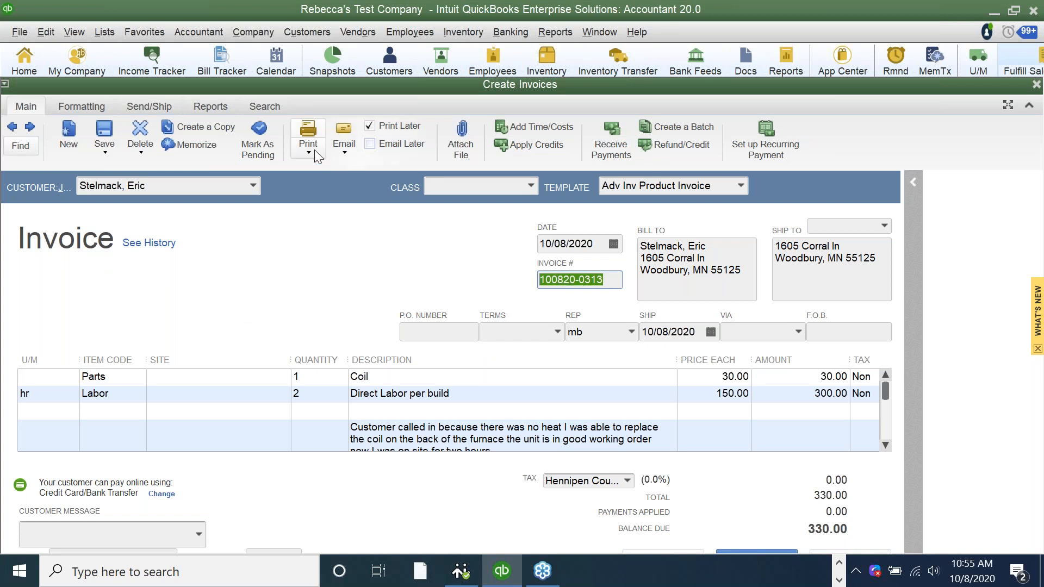
left_click(345, 152)
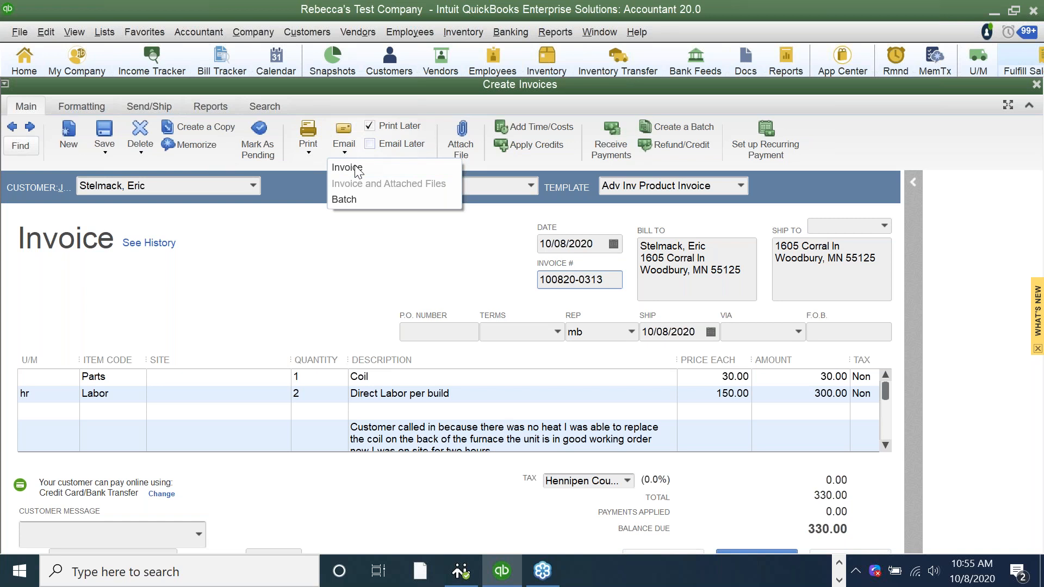
left_click(354, 169)
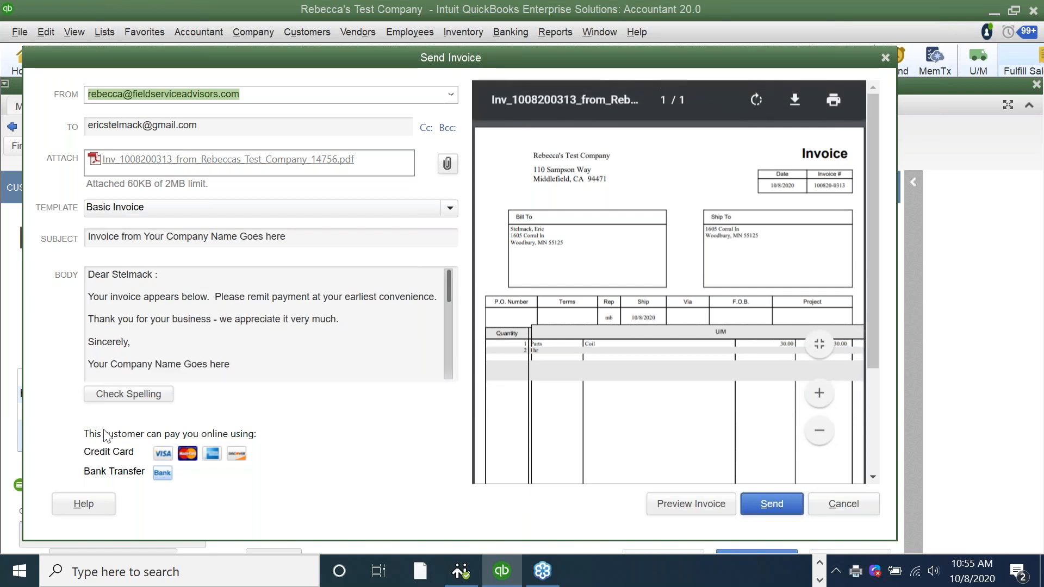
left_click(886, 58)
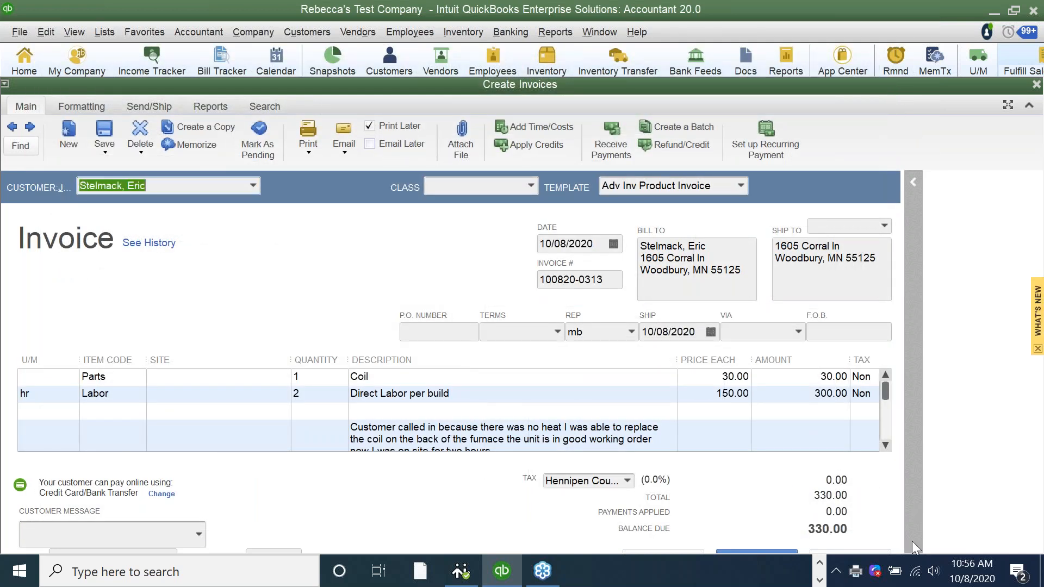
left_click(820, 568)
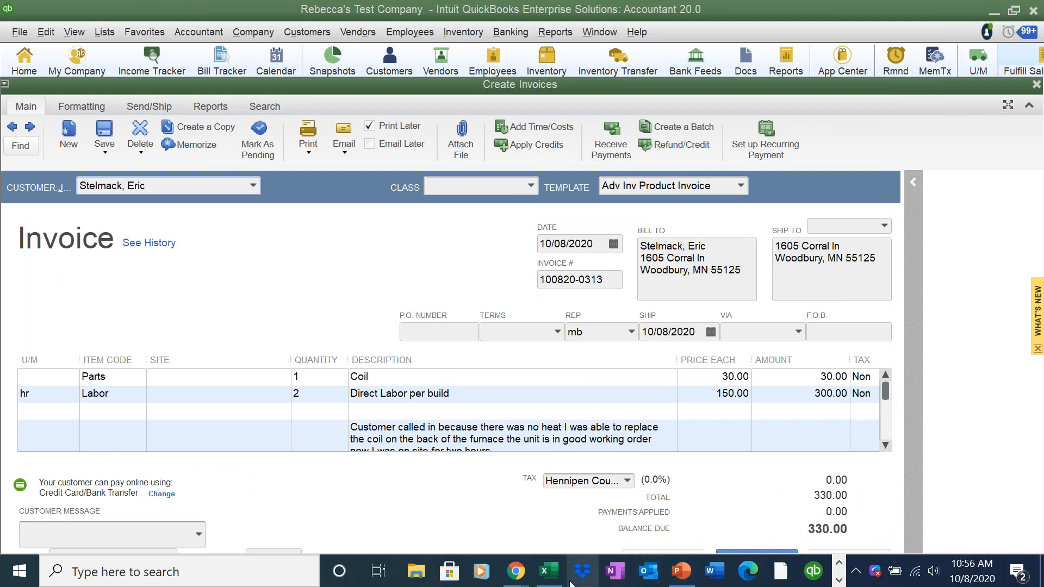
mouse_move(530, 579)
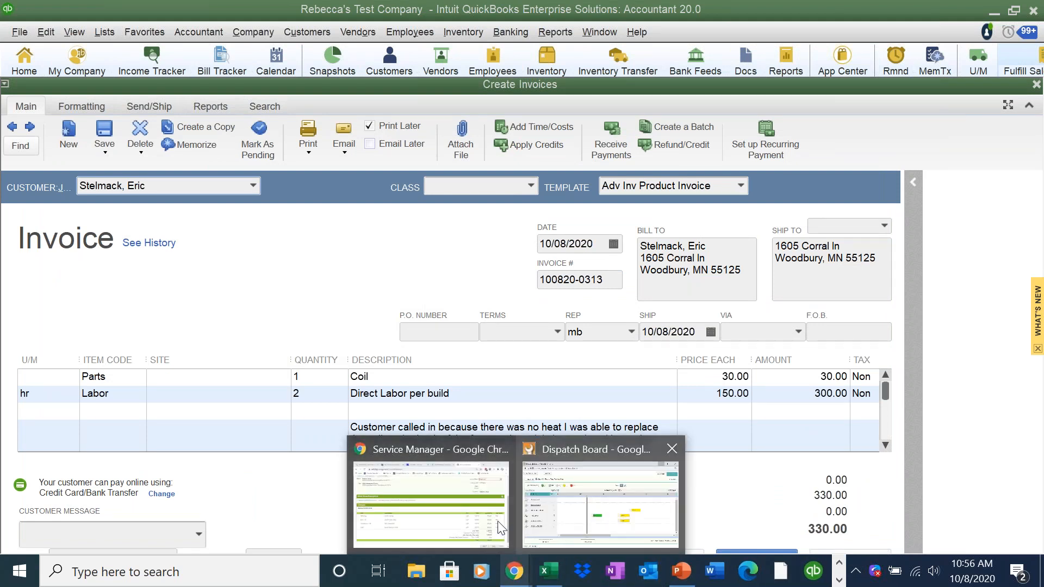
left_click(476, 521)
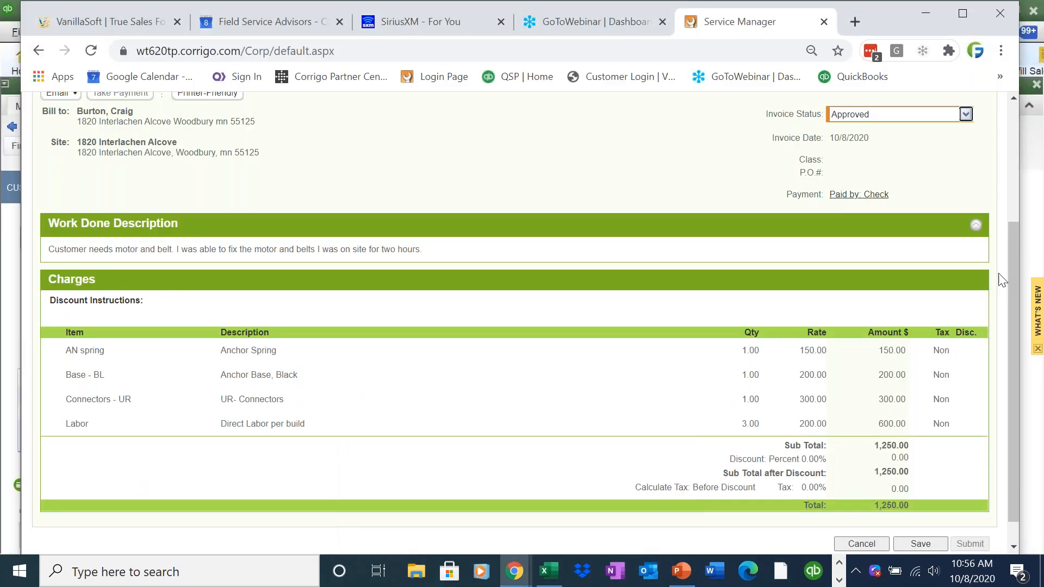
left_click_drag(1006, 269, 1013, 197)
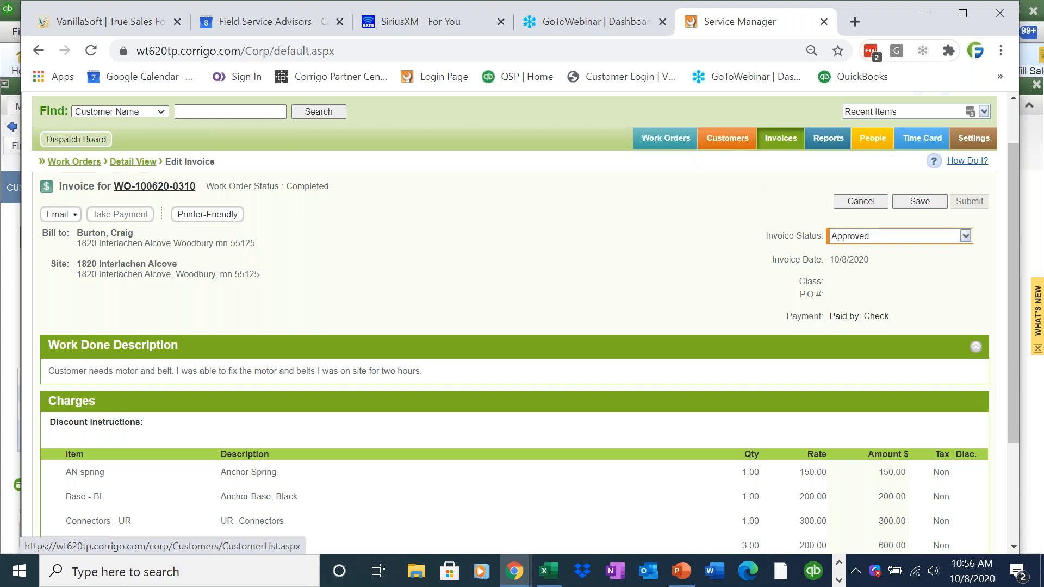
left_click(727, 138)
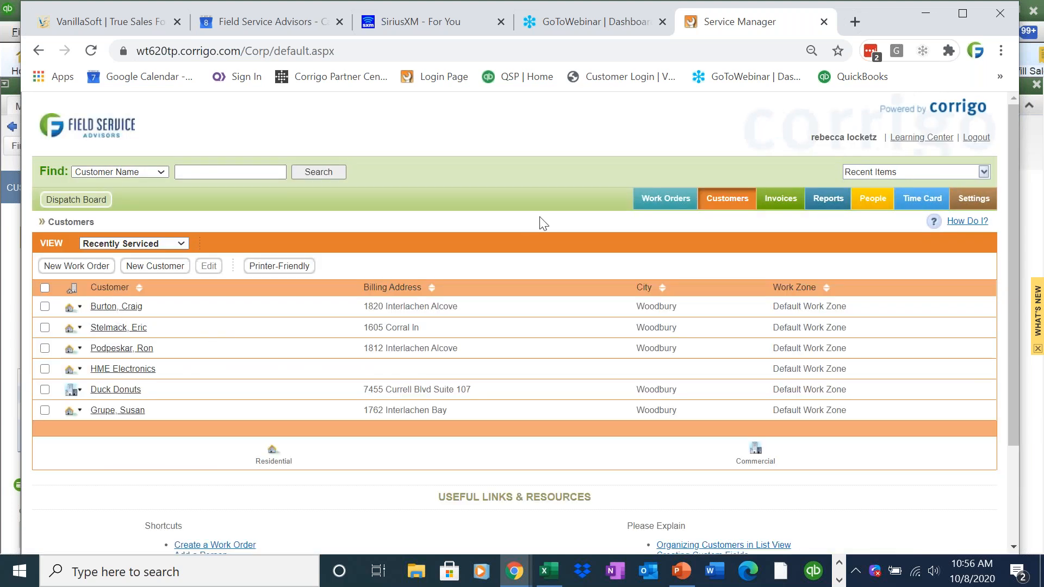
left_click(641, 202)
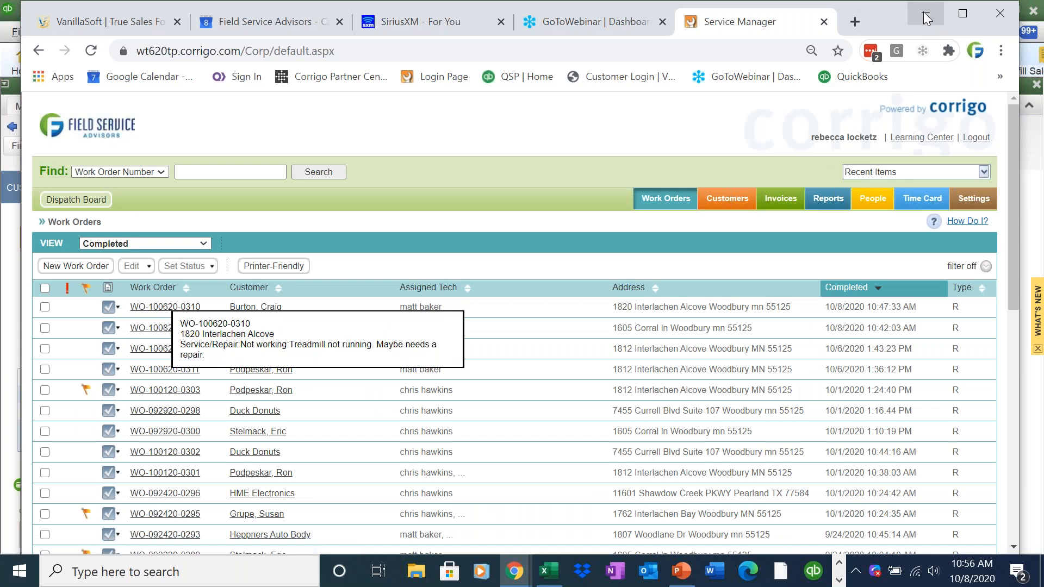
left_click(927, 18)
left_click(317, 30)
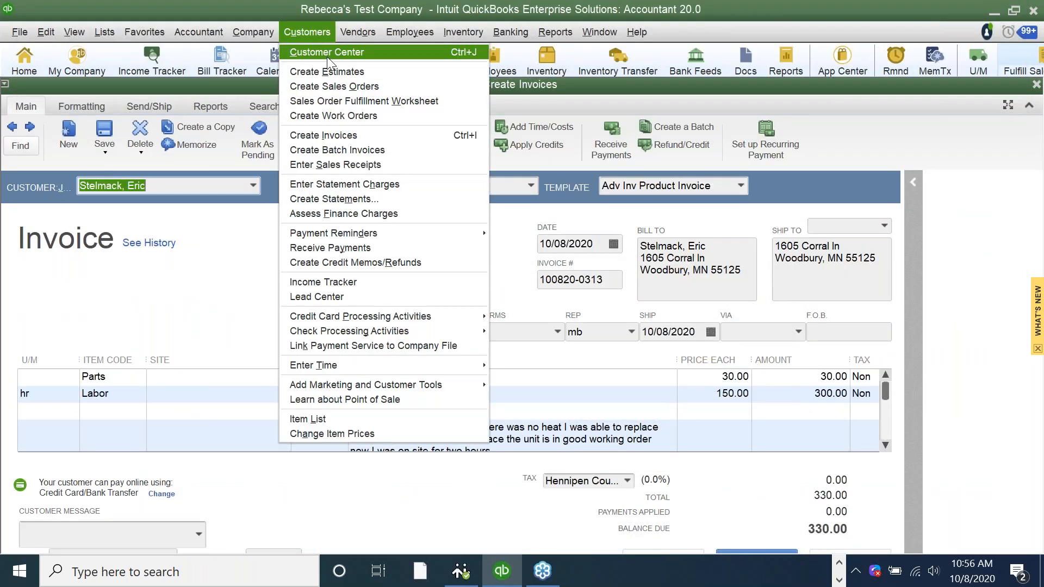
left_click(327, 54)
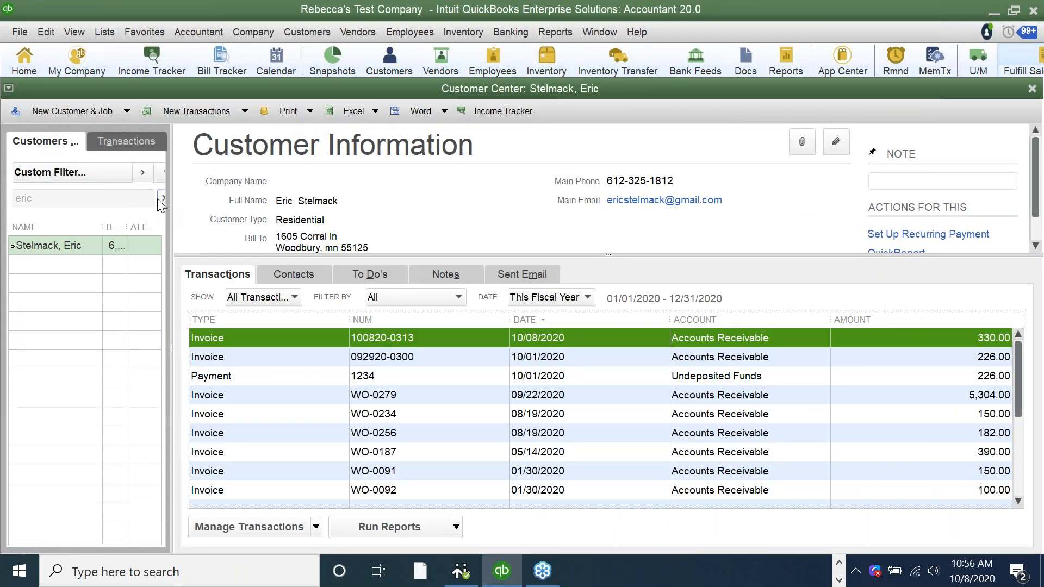
left_click(160, 198)
left_click(124, 200)
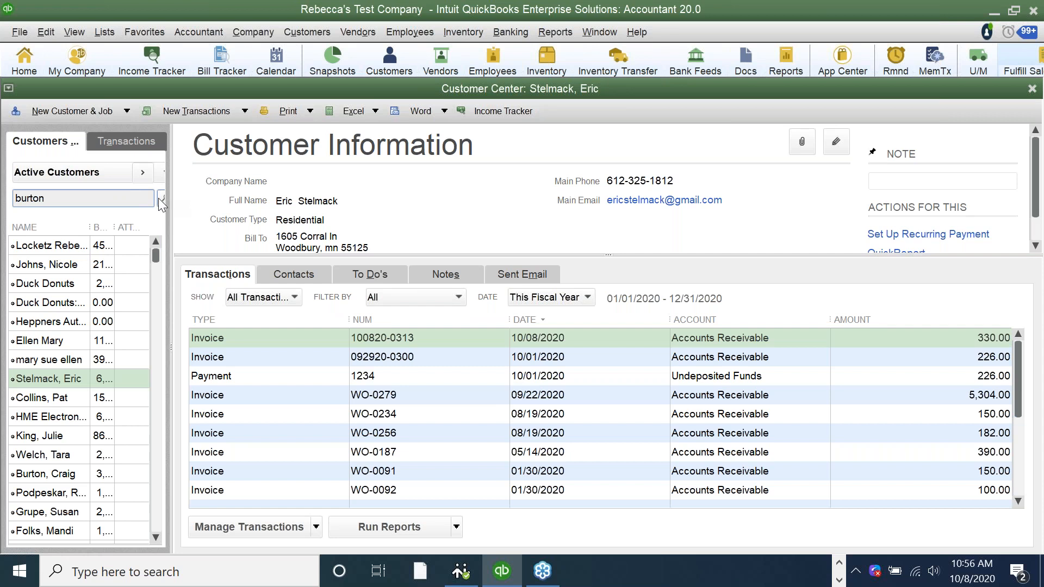
left_click(161, 198)
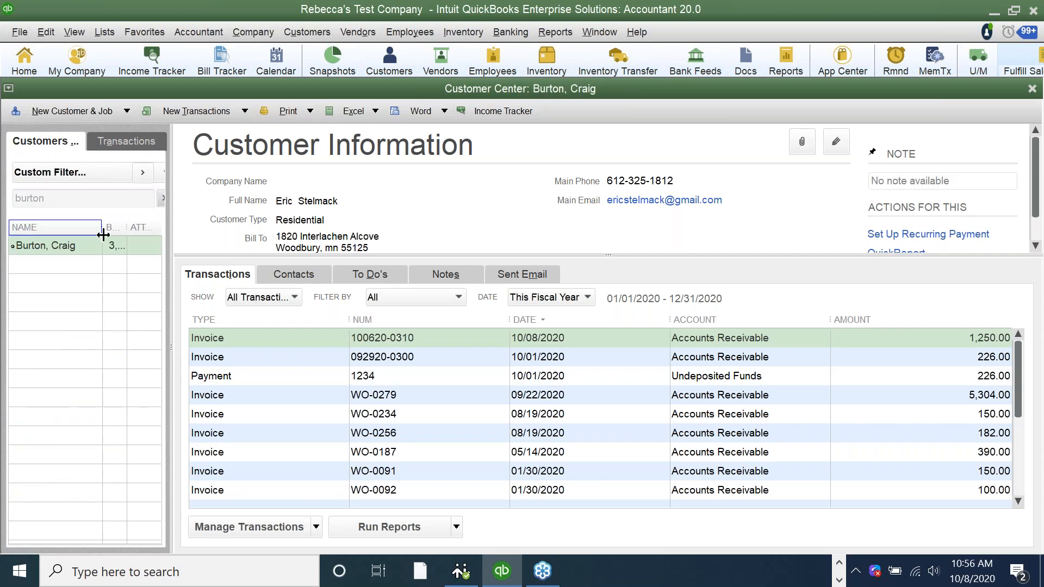
double_click(236, 336)
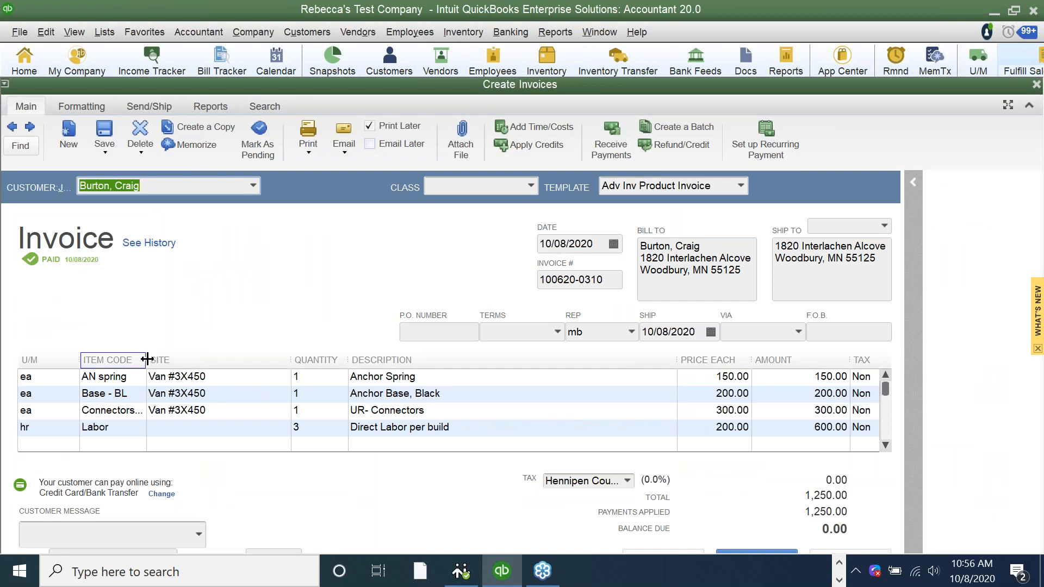
- Widen the ITEM CODE column and check AN spring's stock availability across inventory sites
left_click_drag(146, 360, 174, 360)
left_click(255, 376)
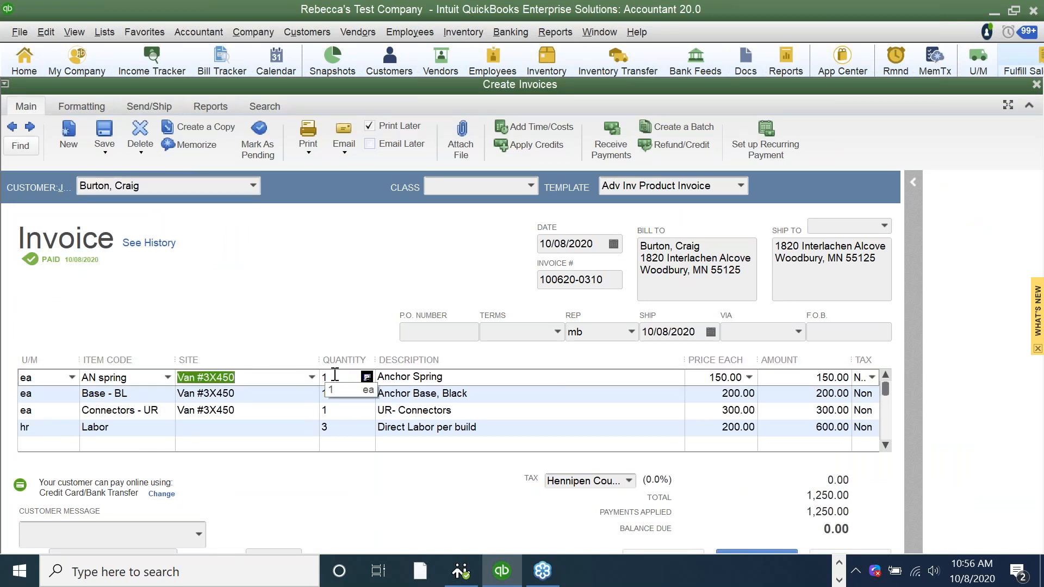
left_click(368, 393)
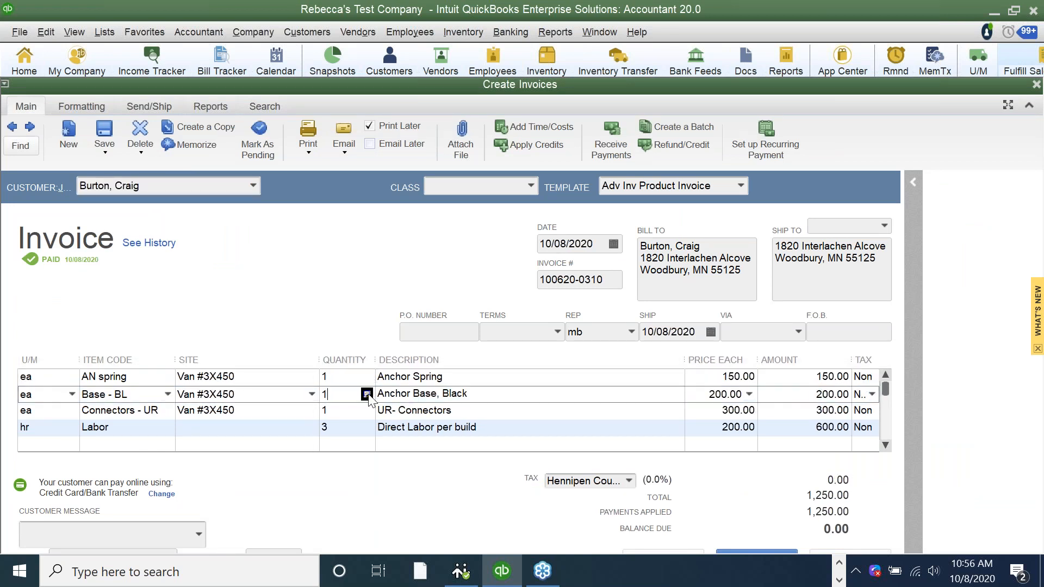
left_click(369, 413)
left_click(370, 413)
left_click(373, 430)
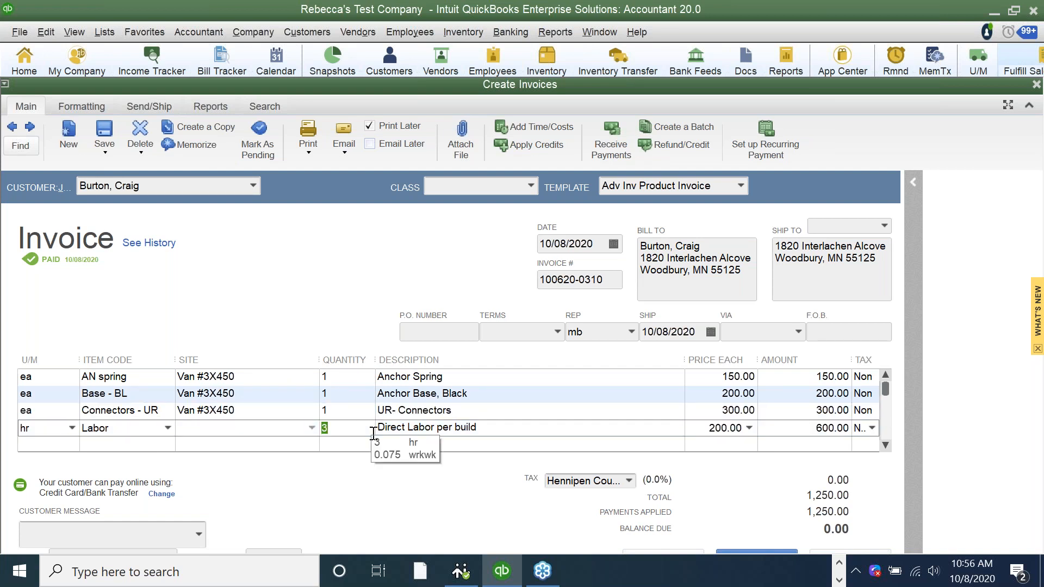
left_click(368, 379)
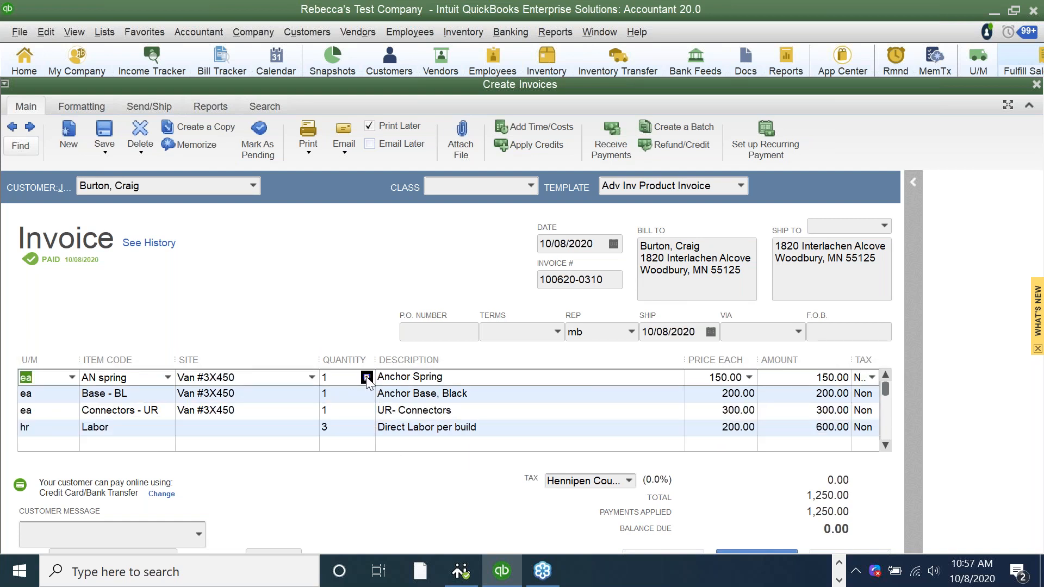
left_click(367, 377)
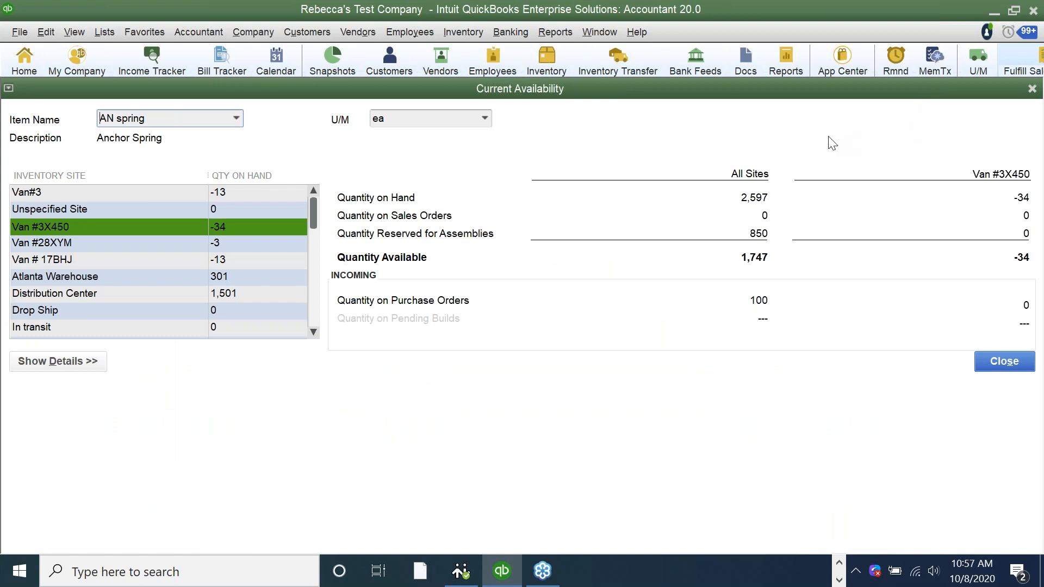
left_click(1018, 364)
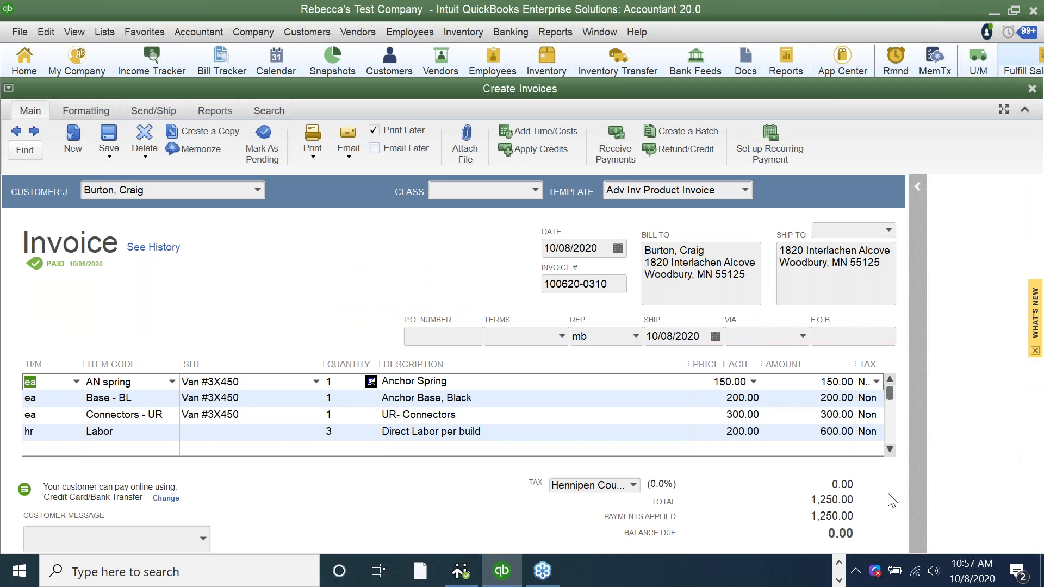
left_click(831, 565)
left_click(839, 564)
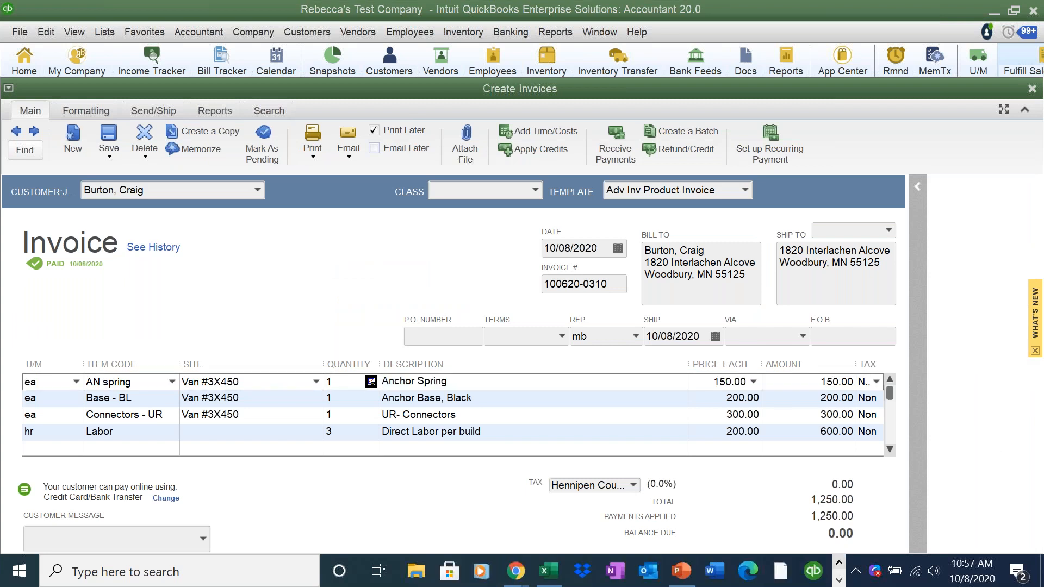
- Return to the Service Manager browser and list the Management reports on the Reports page
mouse_move(526, 571)
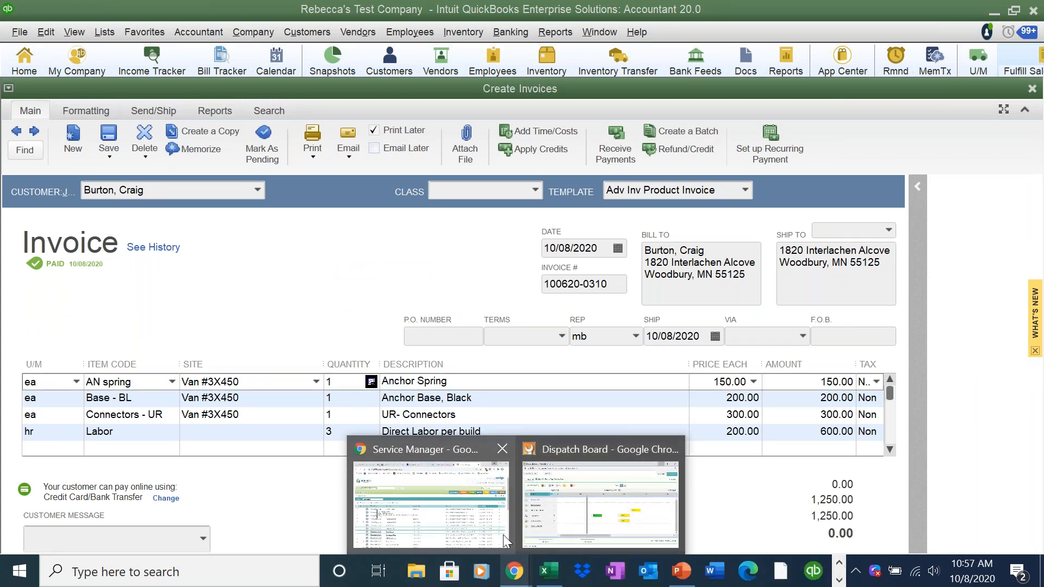
left_click(429, 492)
left_click(835, 202)
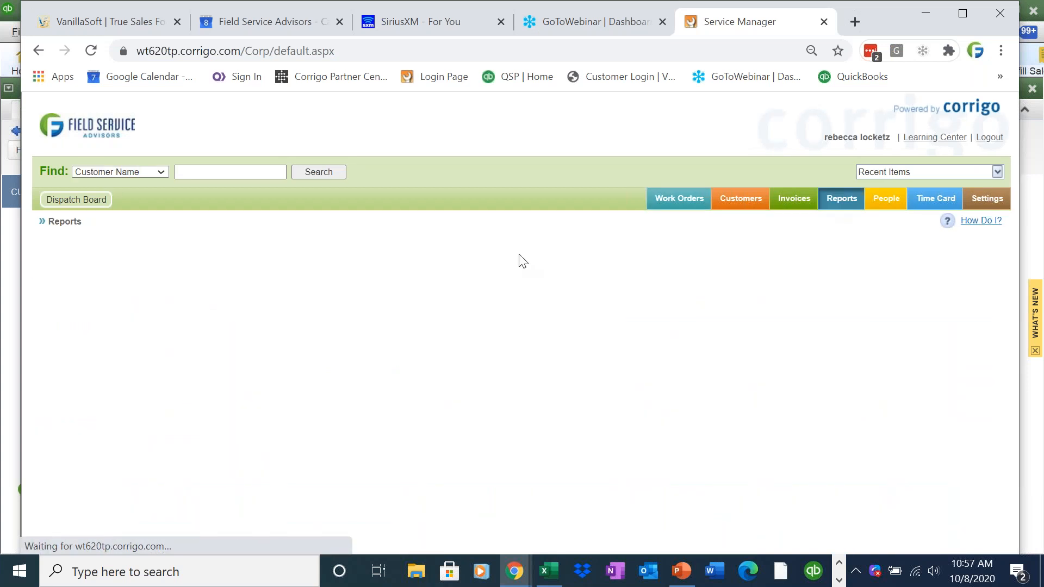
left_click(116, 240)
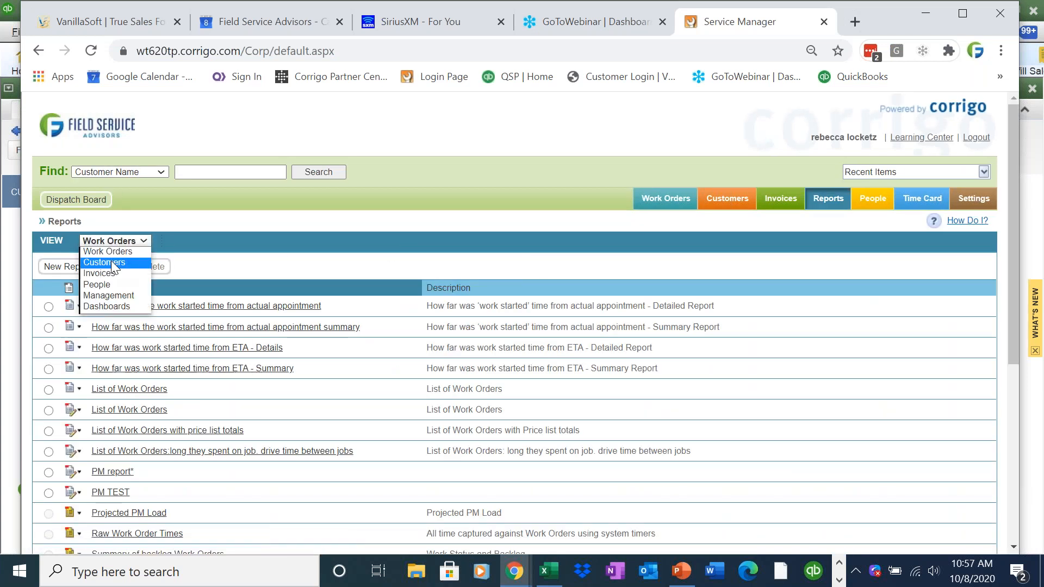
left_click(113, 269)
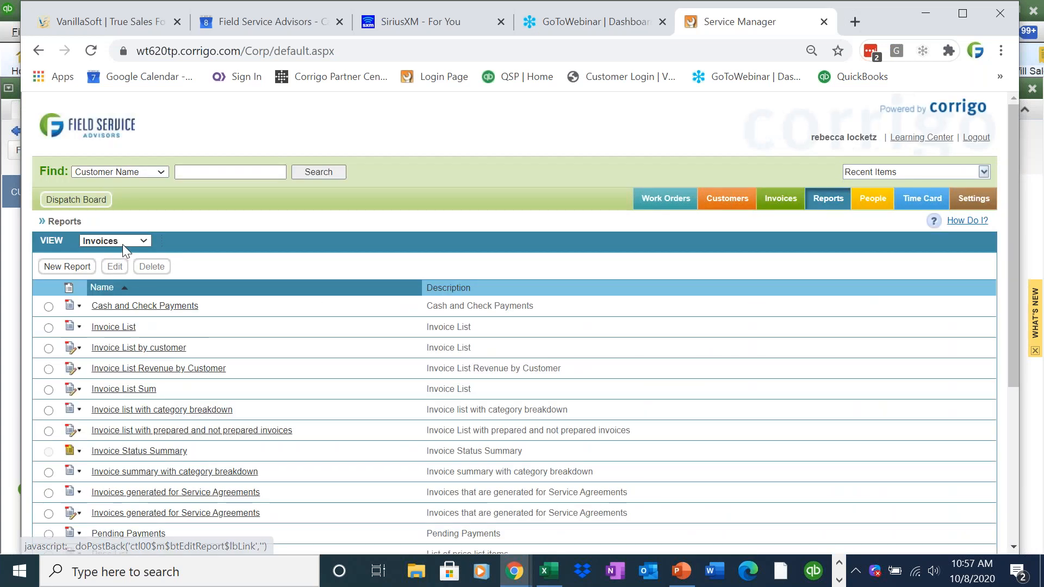
left_click(115, 240)
left_click(120, 298)
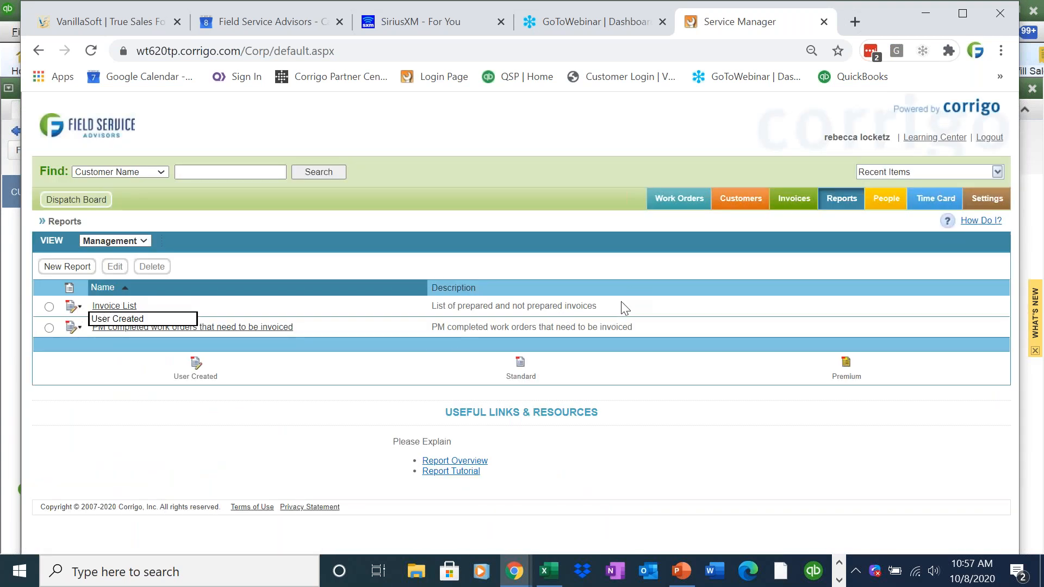
- Run the Invoice List report from its row's actions menu
left_click_drag(578, 305, 432, 312)
left_click(432, 312)
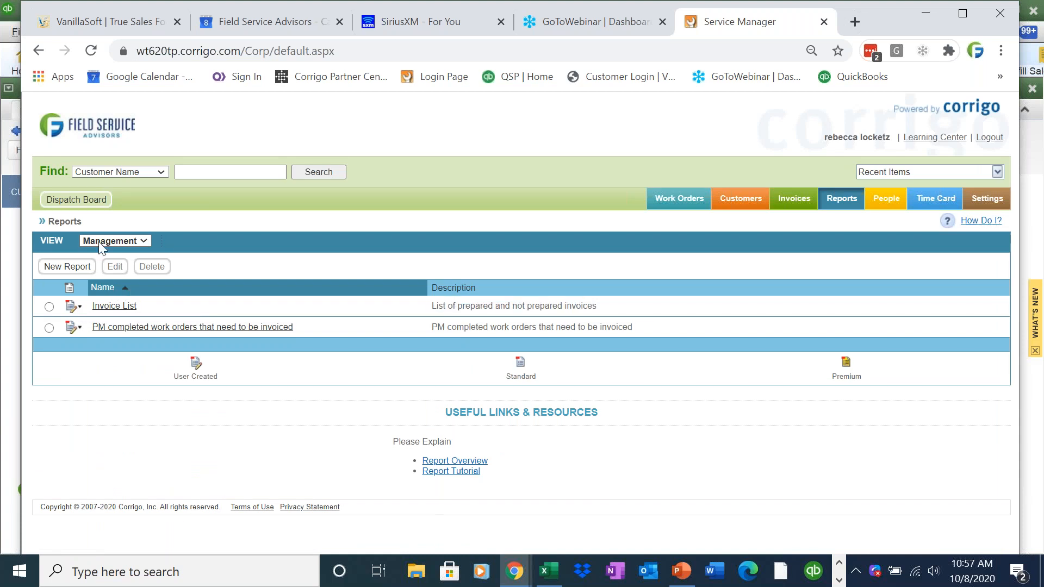
left_click(77, 307)
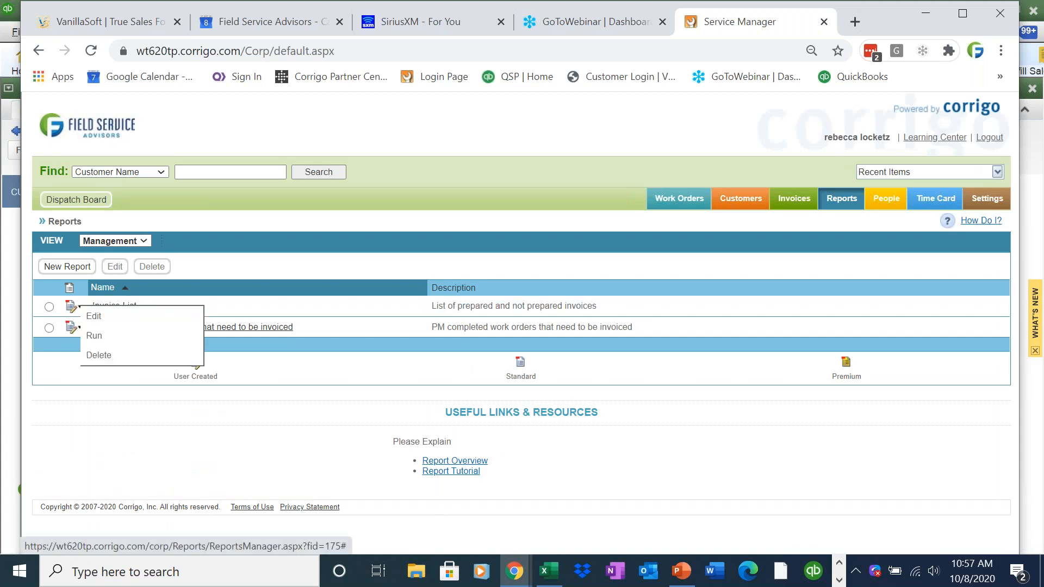
left_click(102, 336)
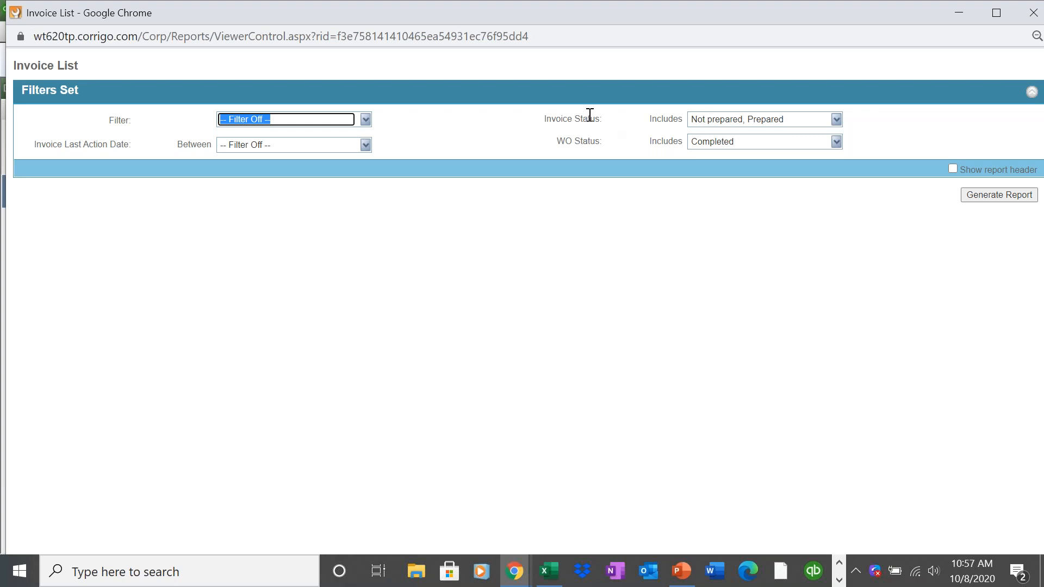
- Generate the Invoice List for Not prepared and Prepared invoices on Completed work orders, then shrink its window
left_click_drag(599, 142, 554, 148)
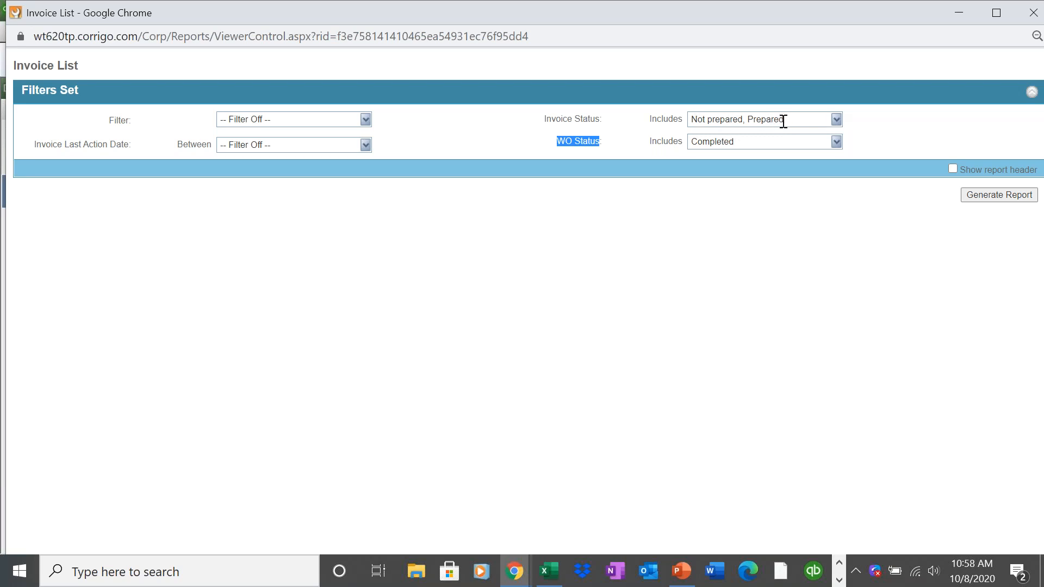
left_click(971, 197)
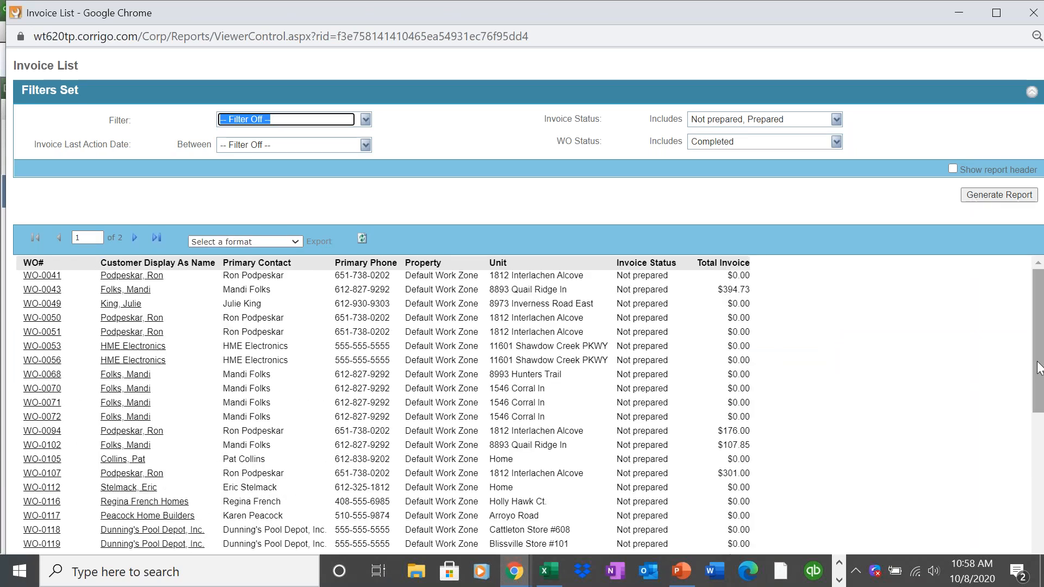
scroll(1022, 479, "down", 3)
scroll(1019, 505, "down", 6)
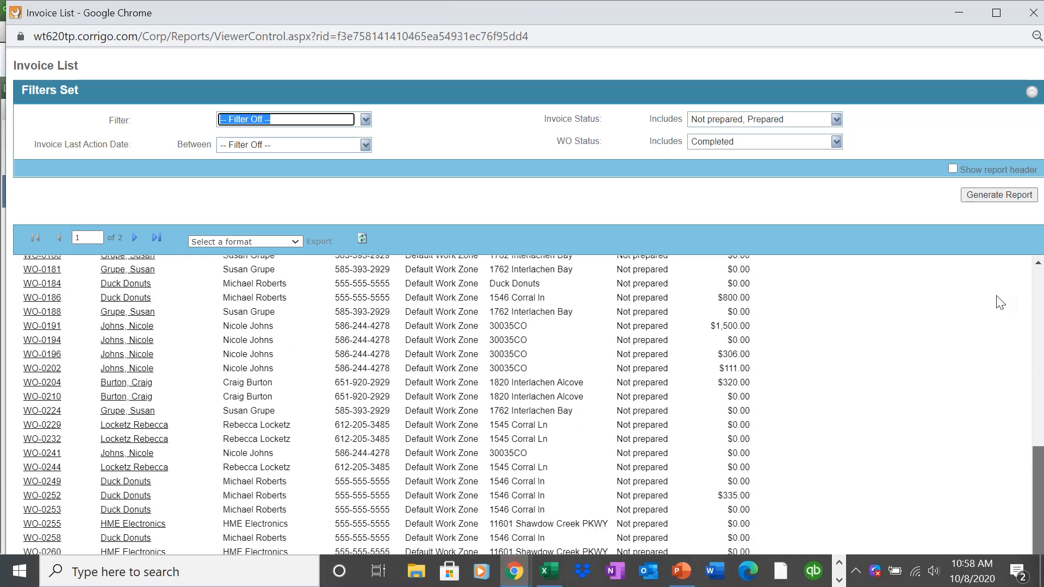
scroll(1007, 261, "up", 10)
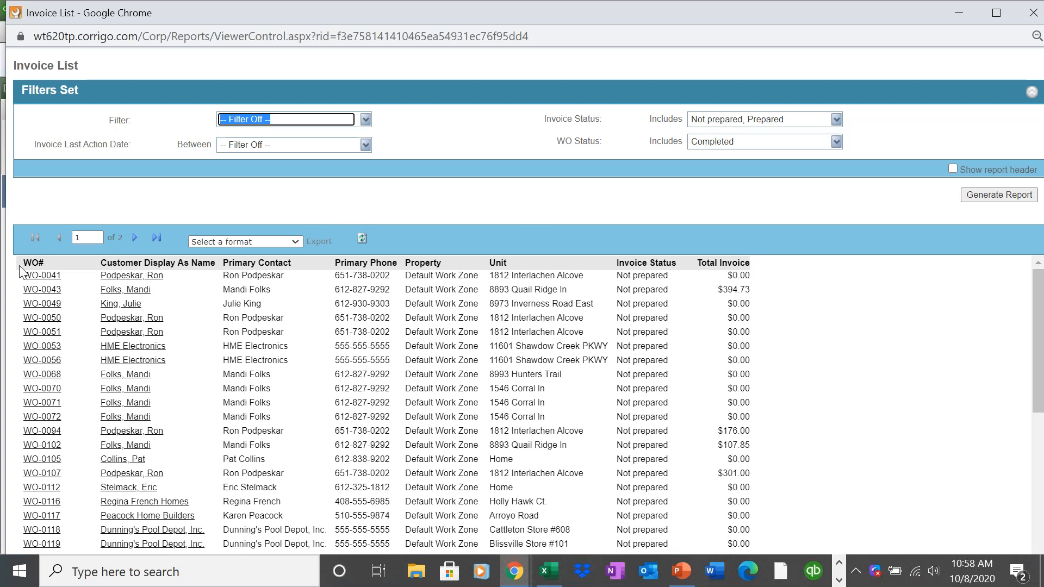
left_click(217, 241)
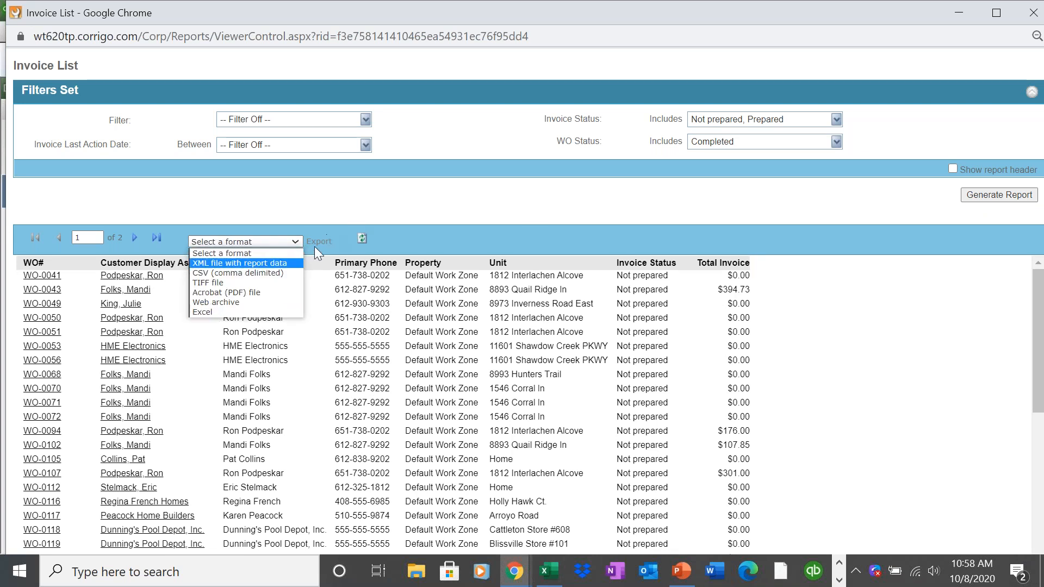
left_click(439, 211)
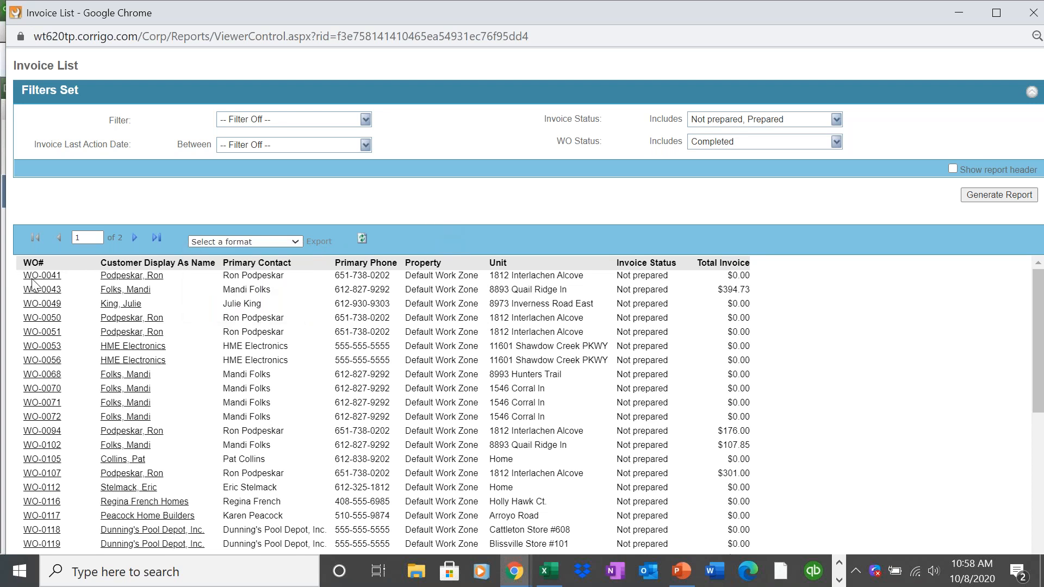
left_click_drag(396, 20, 576, 146)
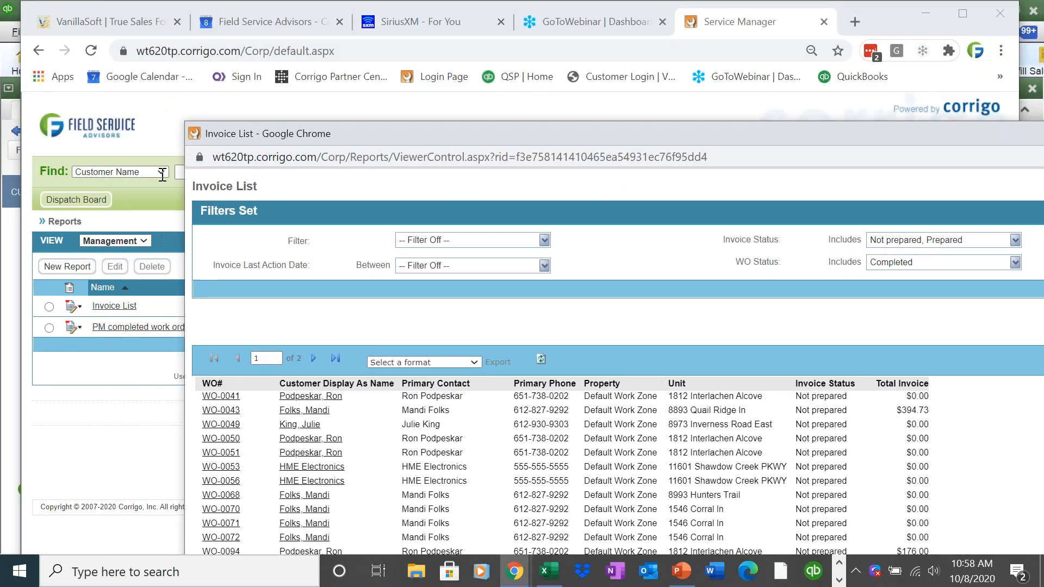
- Search by work order number and open work order WO-0041
left_click(163, 174)
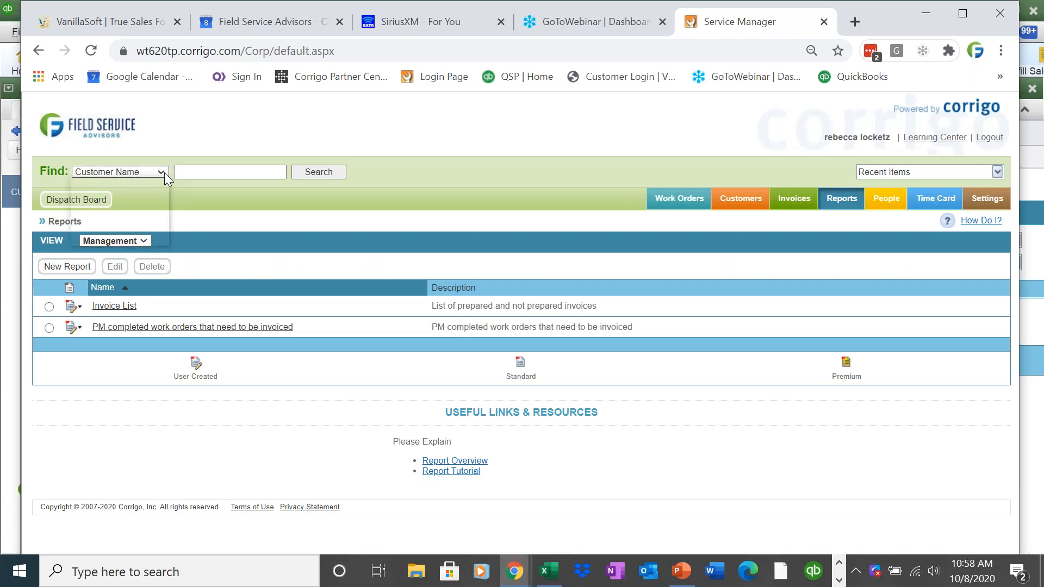
left_click(164, 172)
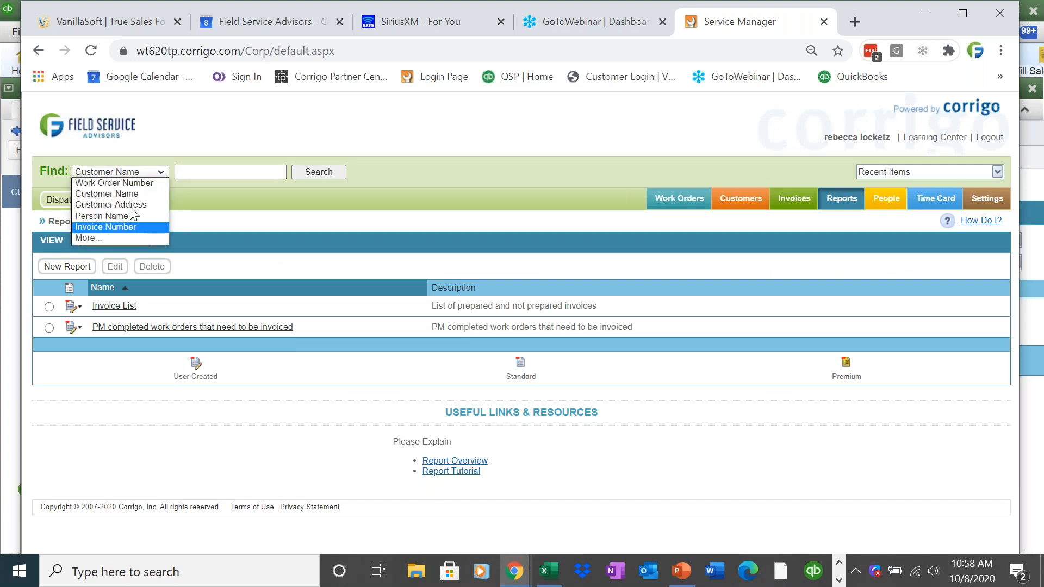
left_click(114, 183)
left_click(226, 173)
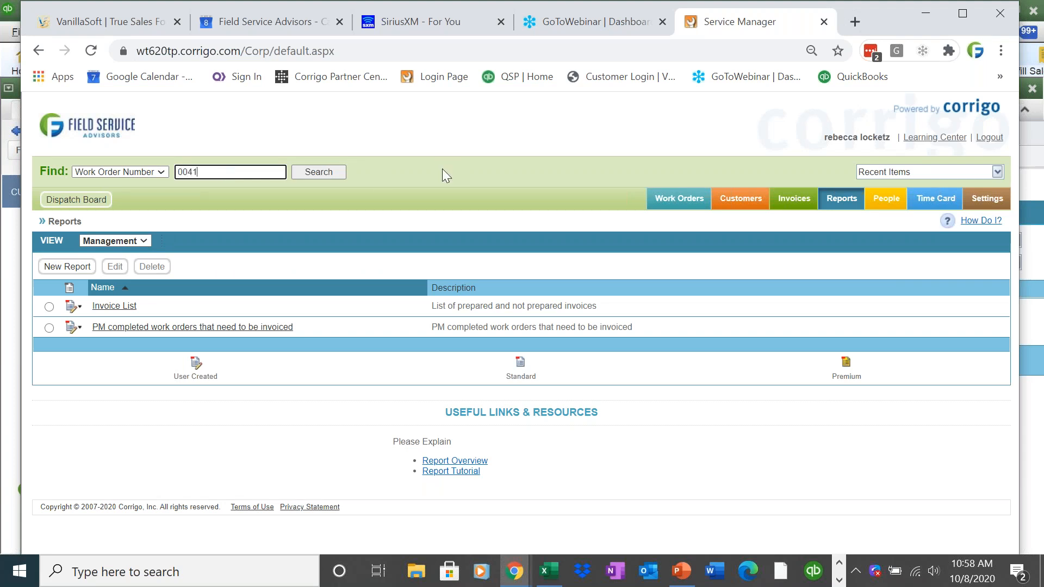
left_click(319, 172)
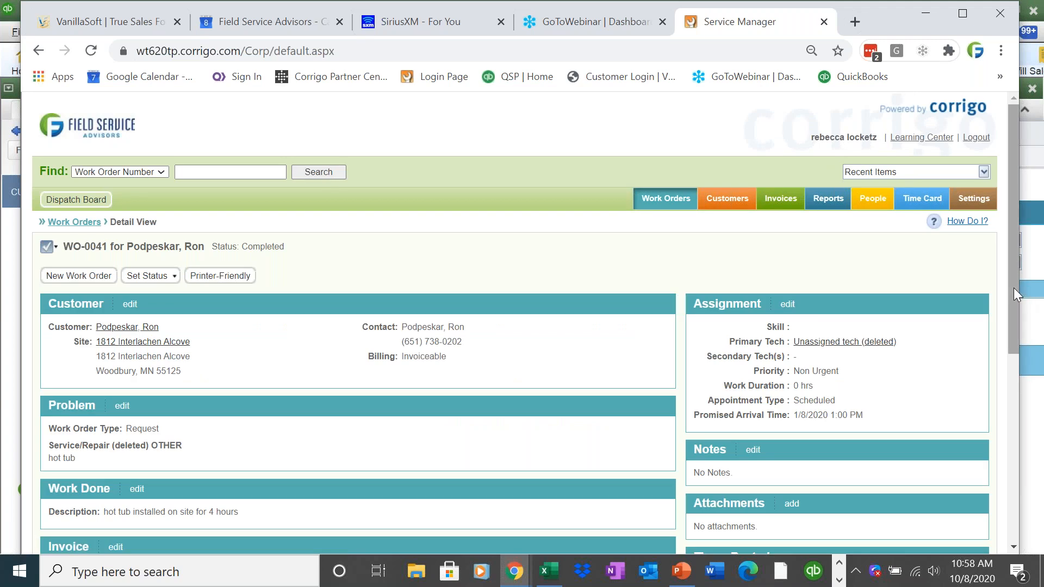
left_click_drag(1014, 291, 1010, 356)
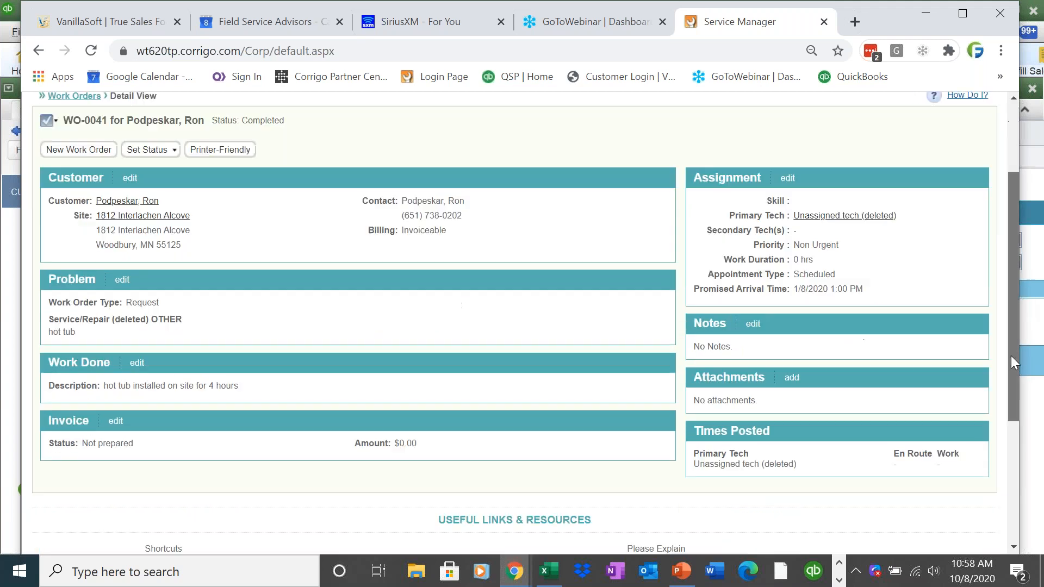
- Add a Custom Work charge at a 150.00 rate to WO-0041's invoice
left_click(115, 422)
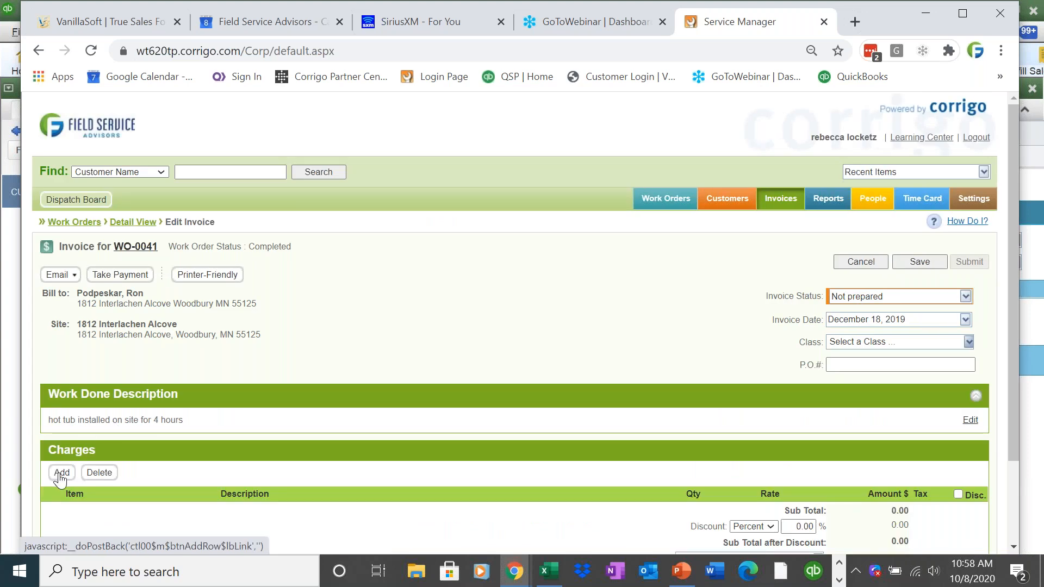
left_click(61, 472)
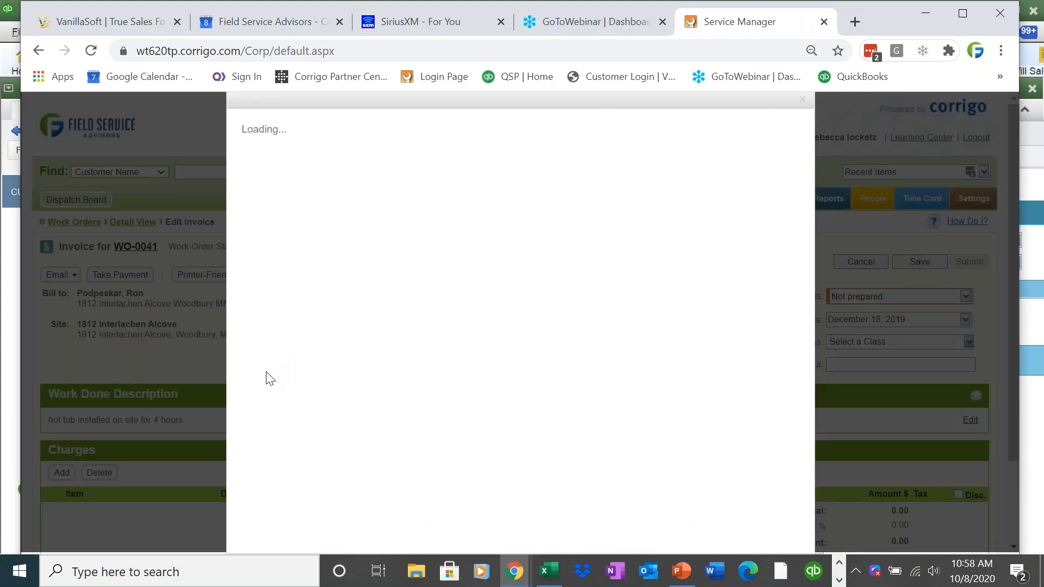
left_click(256, 382)
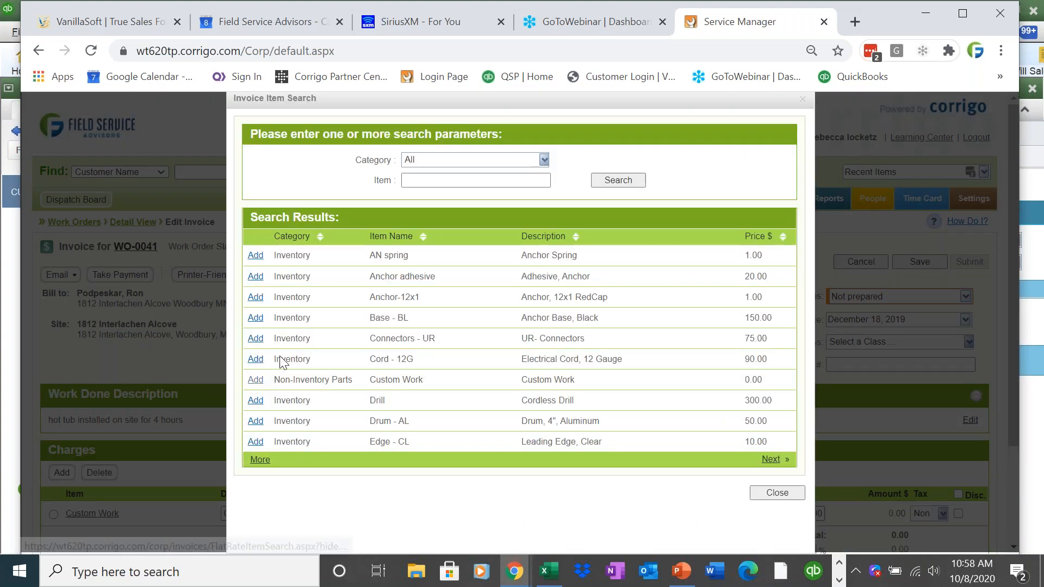
scroll(839, 452, "down", 3)
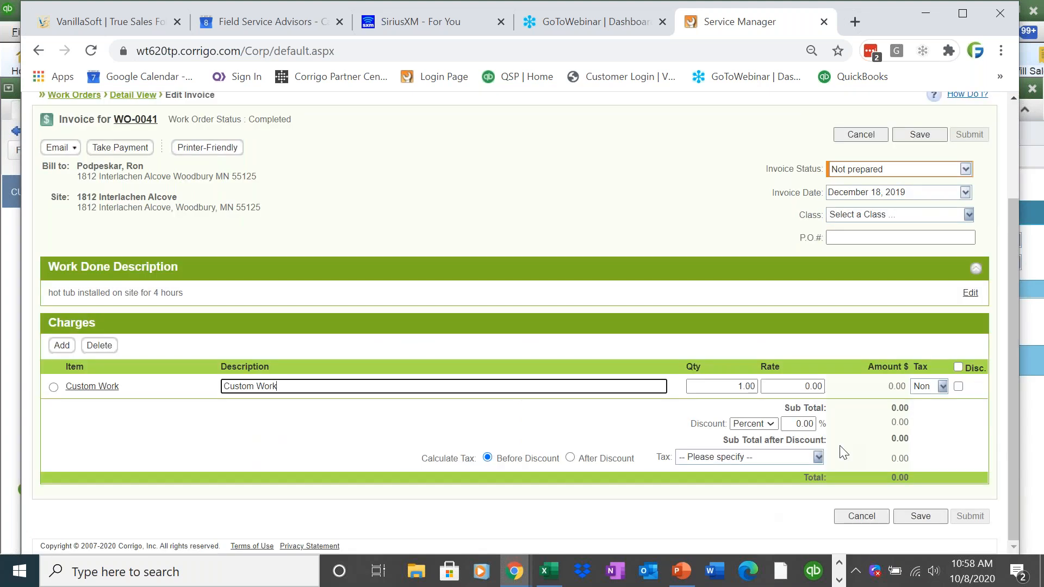
left_click(796, 387)
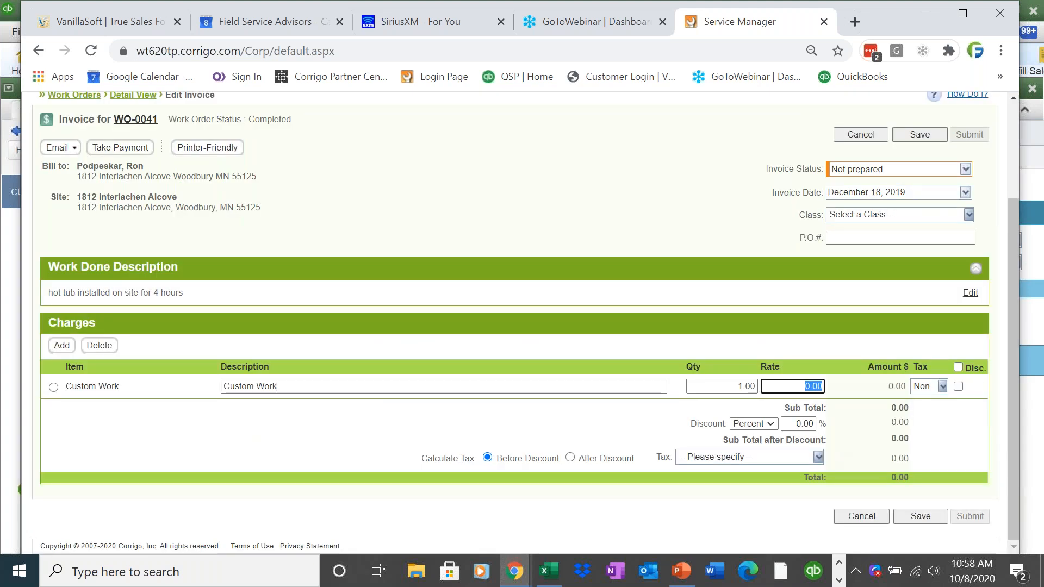
type("150")
left_click(772, 344)
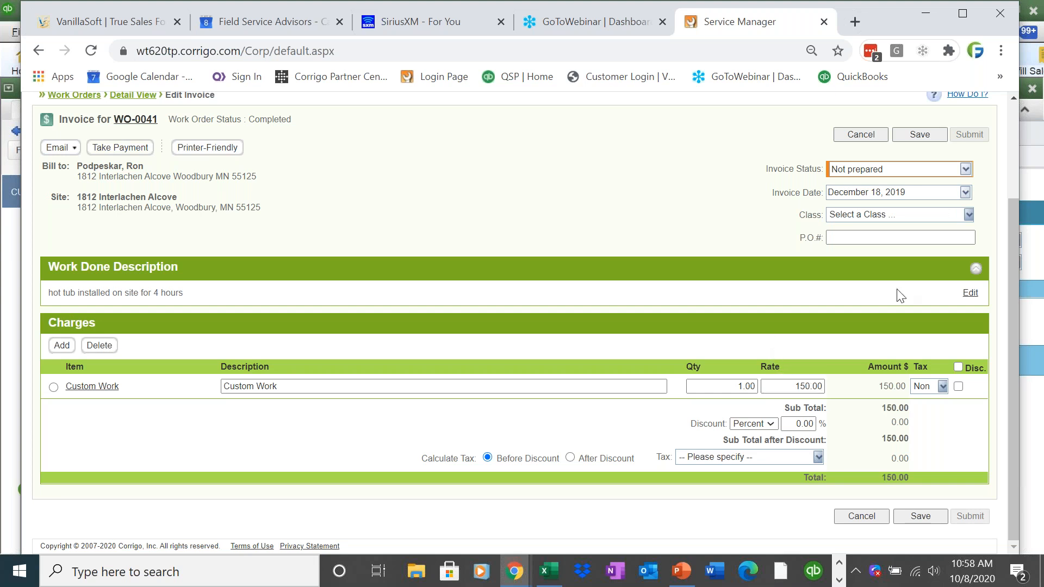
- Set the WO-0041 invoice status to Approved and save it
left_click(965, 169)
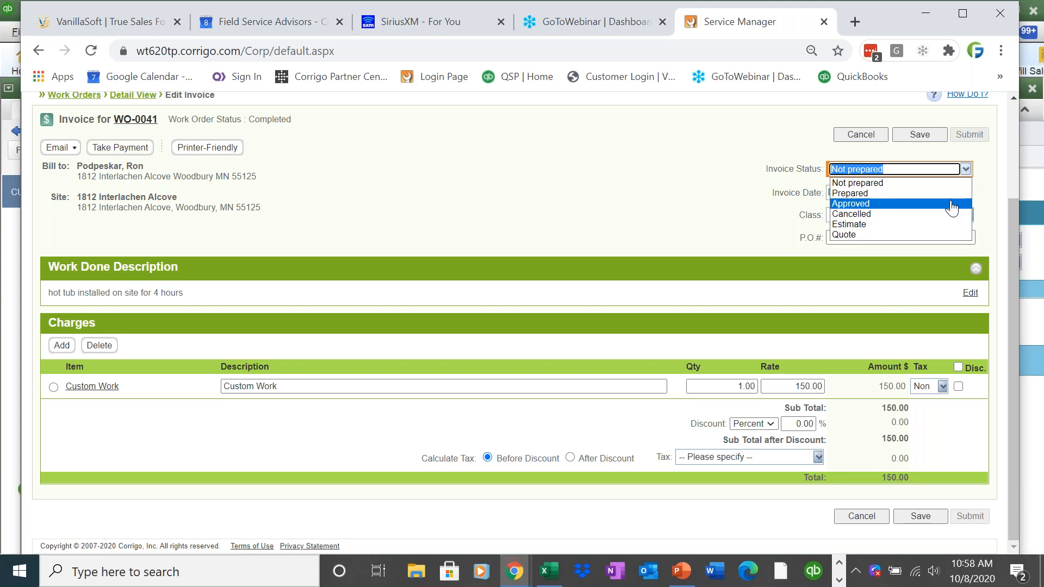
left_click(954, 204)
left_click(927, 134)
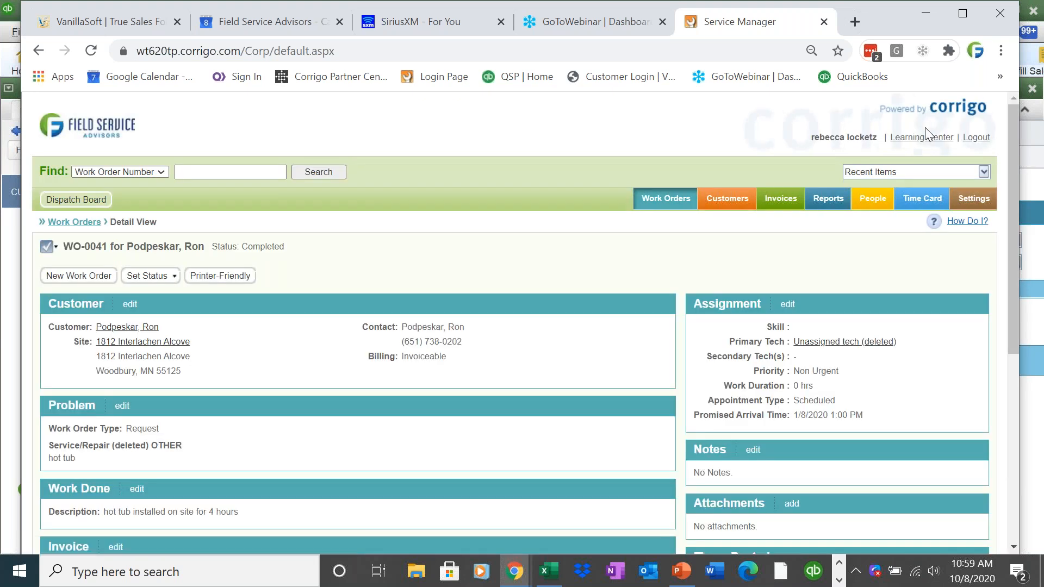
left_click(839, 581)
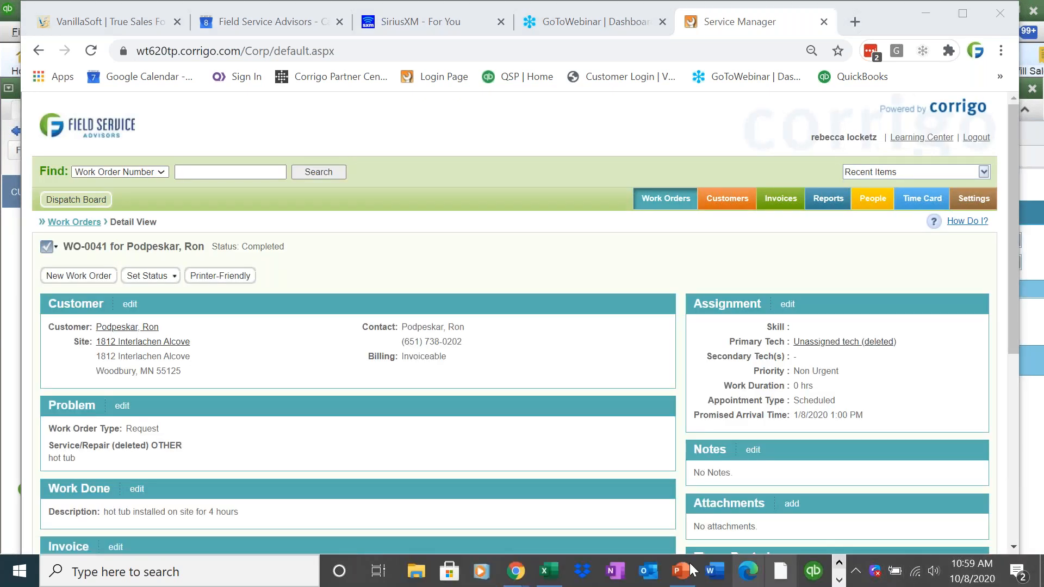
mouse_move(515, 571)
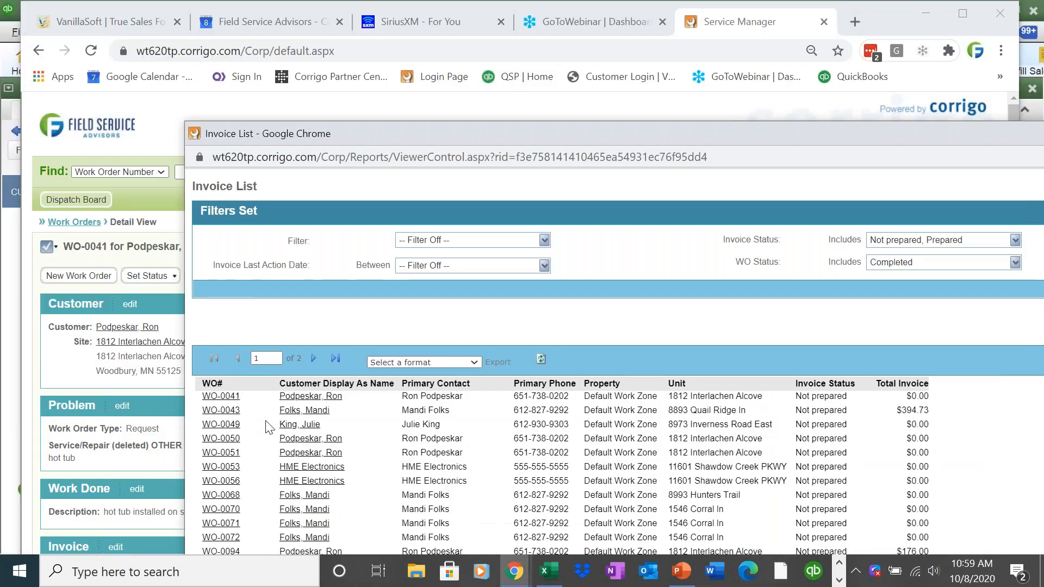
- Open WO-0043's invoice from the Invoice List report and hide the report window
left_click(731, 514)
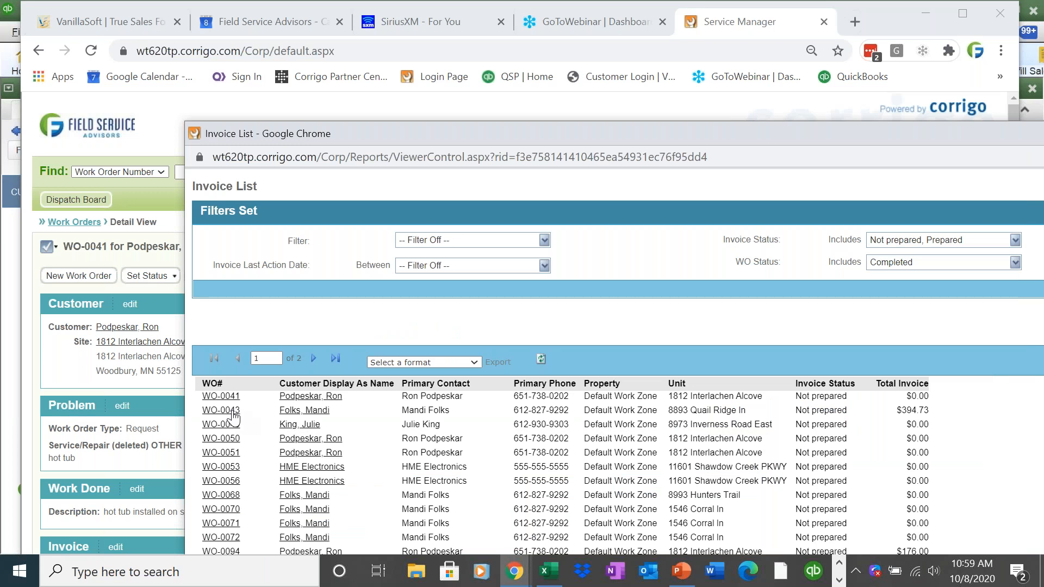
left_click(233, 413)
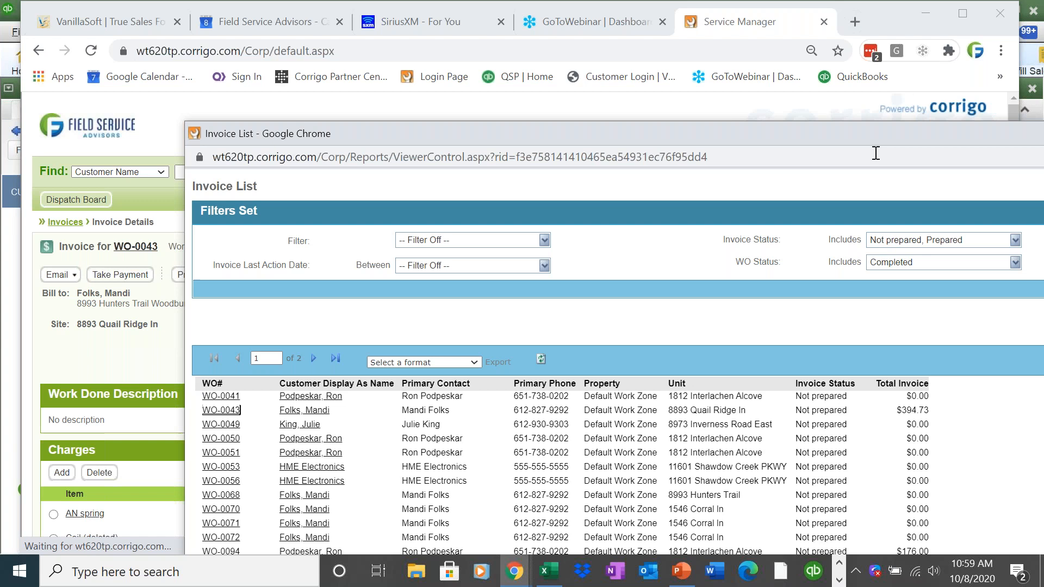
left_click_drag(893, 137, 744, 107)
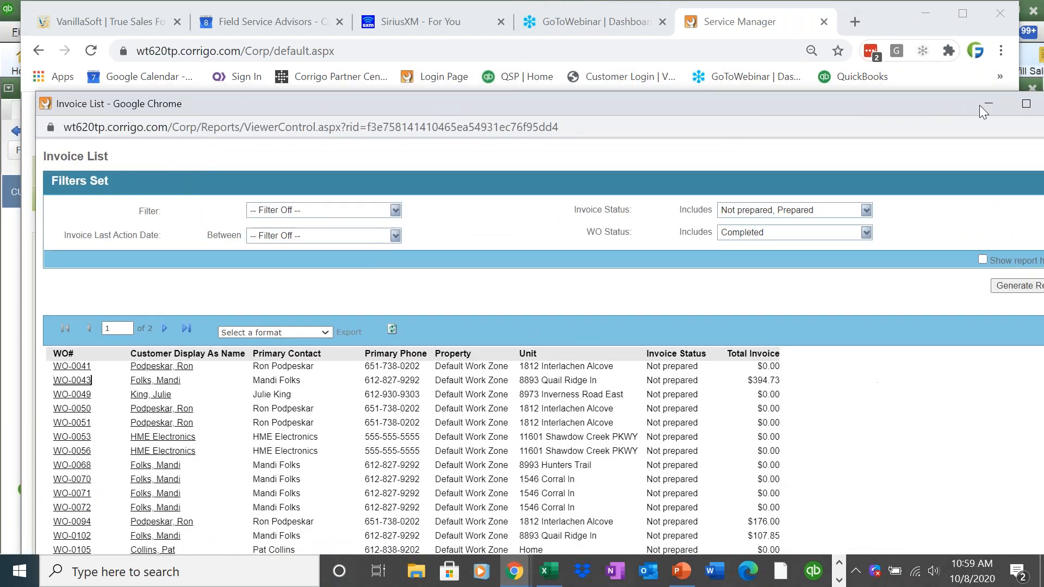
left_click(988, 106)
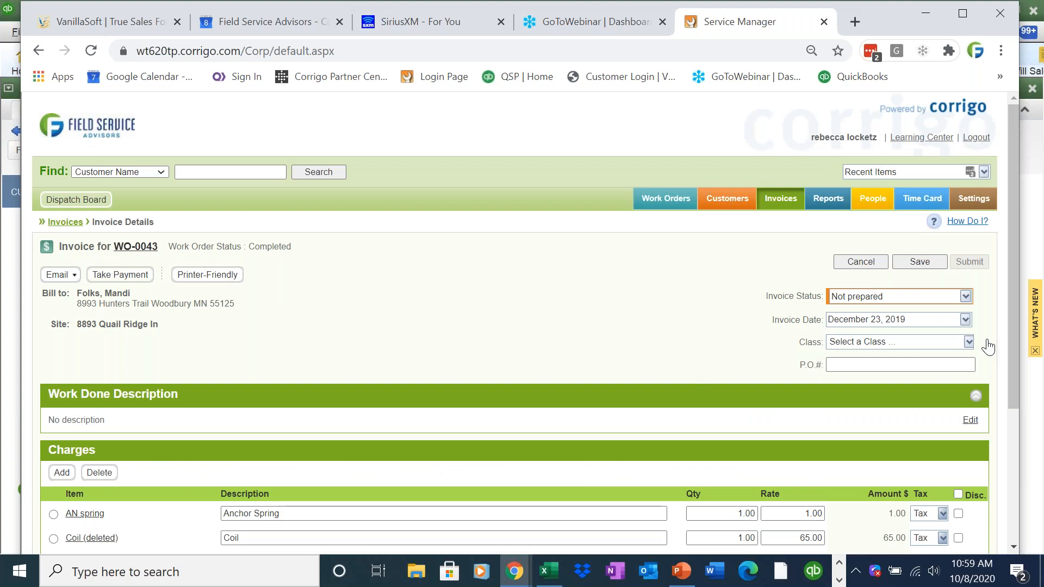
left_click_drag(1014, 357, 1003, 393)
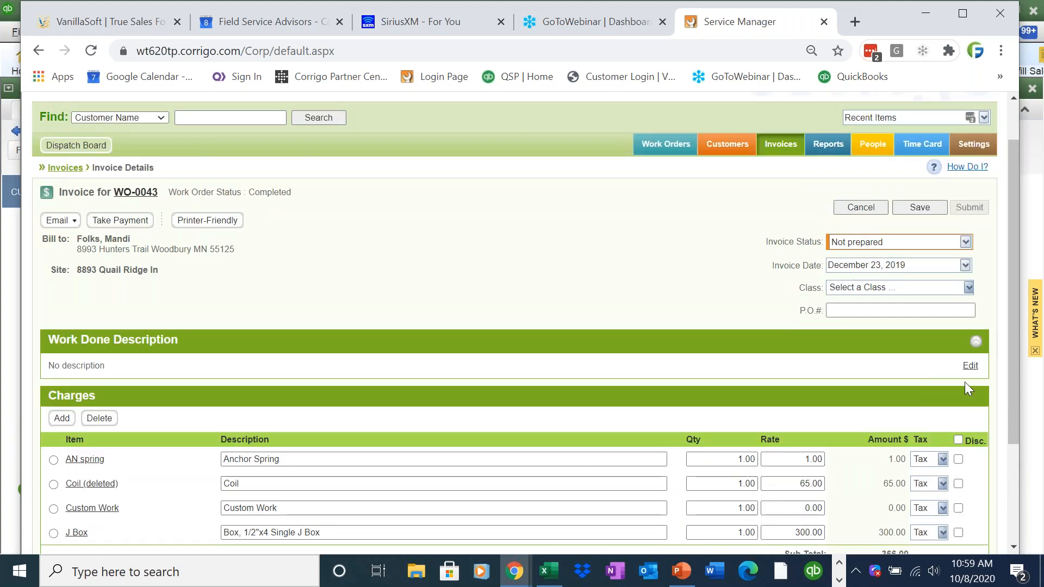
- Enter 'Furnace repair finished.' as WO-0043's work done description
left_click(970, 365)
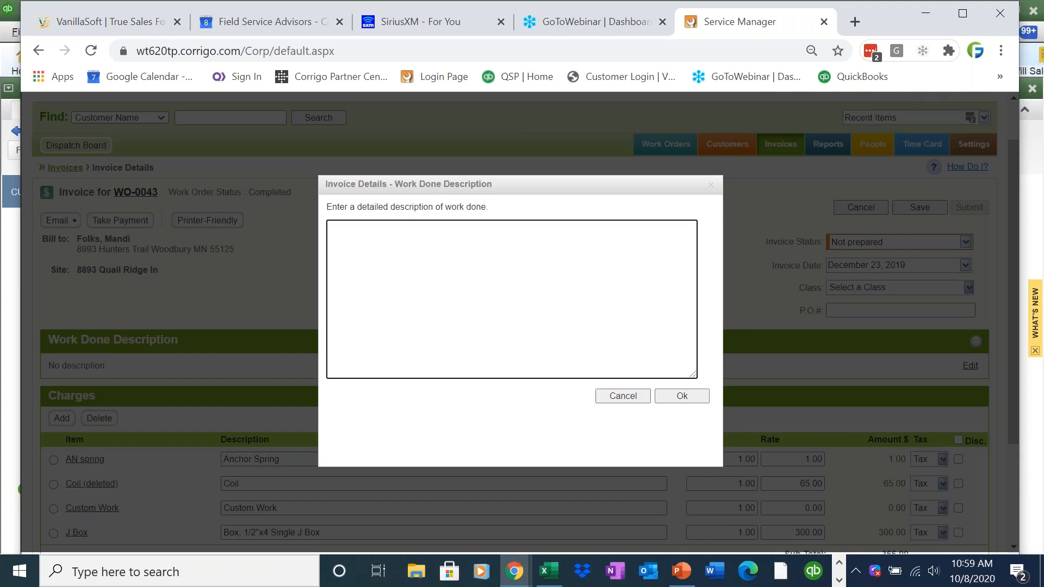
type("fURN")
key("BackSpace")
key("BackSpace")
key("BackSpace")
type("urnace repair finished.")
left_click(686, 395)
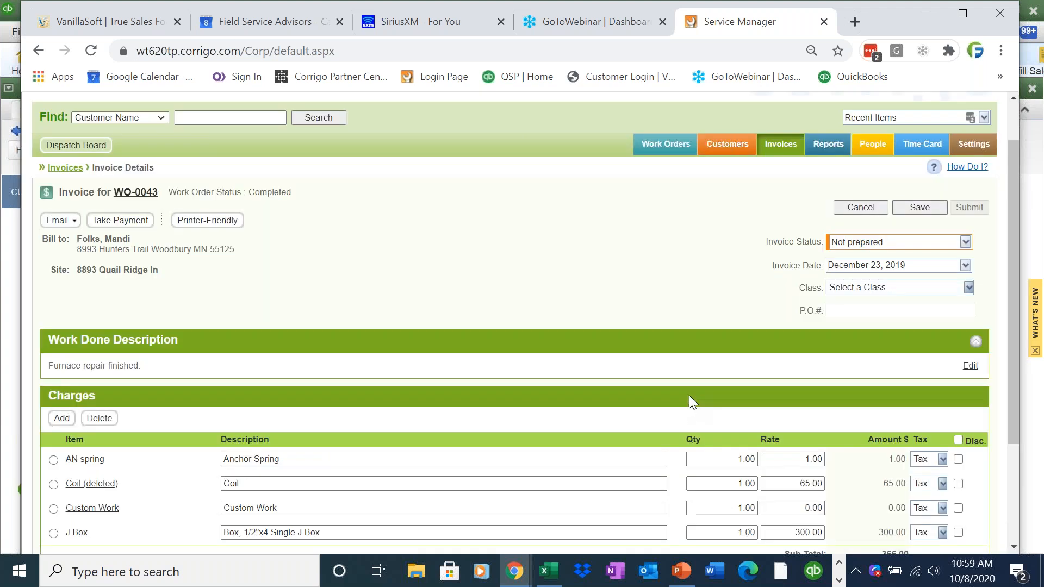
left_click_drag(140, 366, 83, 365)
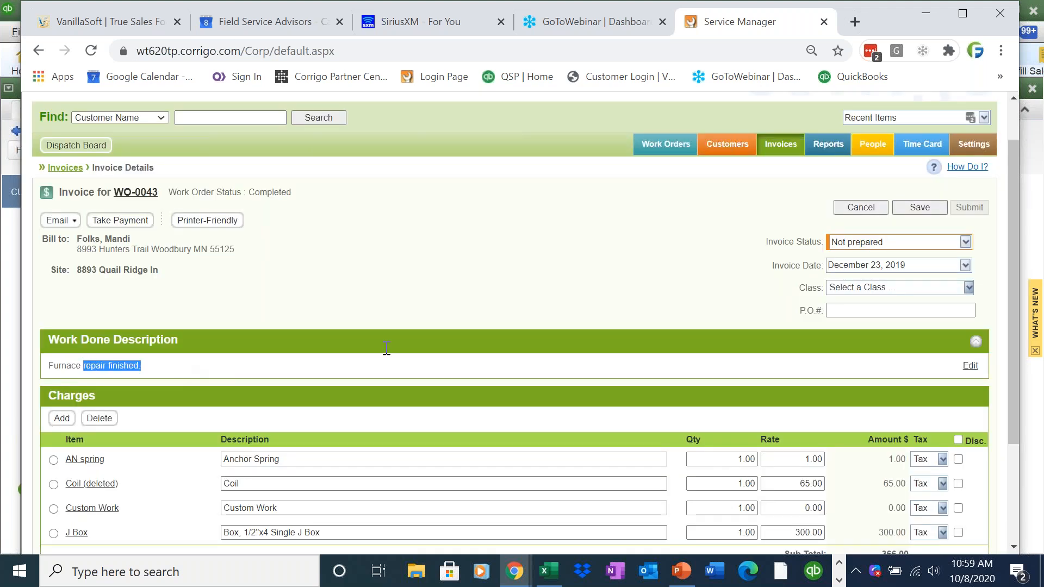
- Set the WO-0043 invoice status to Approved
left_click(614, 348)
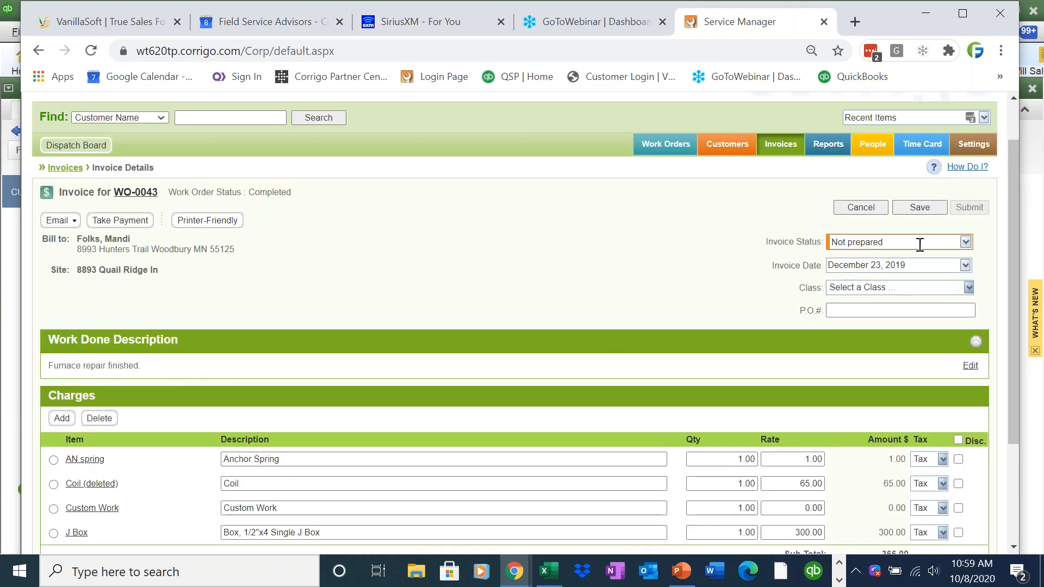
left_click(965, 242)
left_click(912, 278)
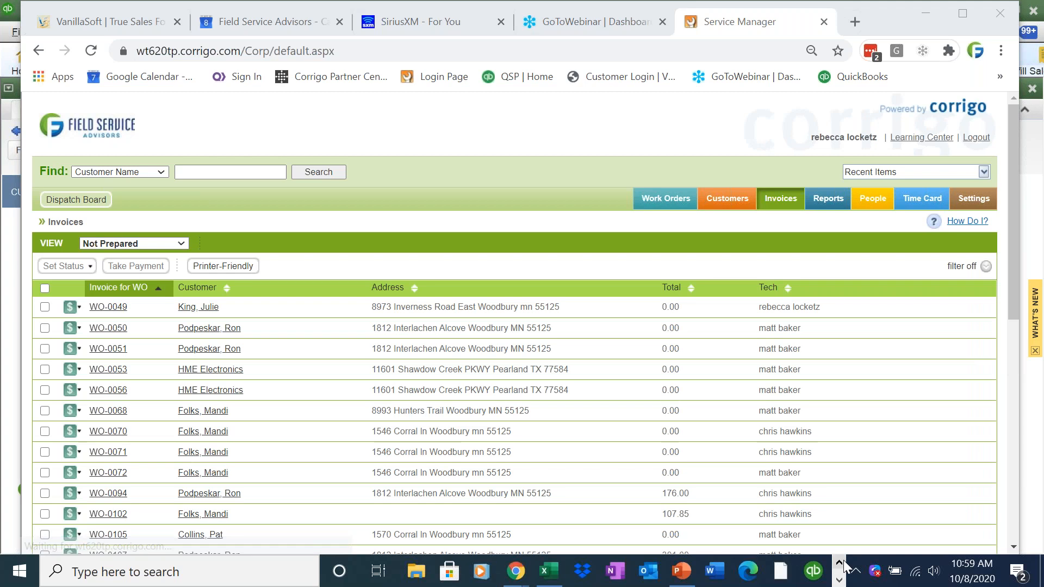
- Regenerate the Invoice List report, which now starts at WO-0048, and return to its window
mouse_move(521, 572)
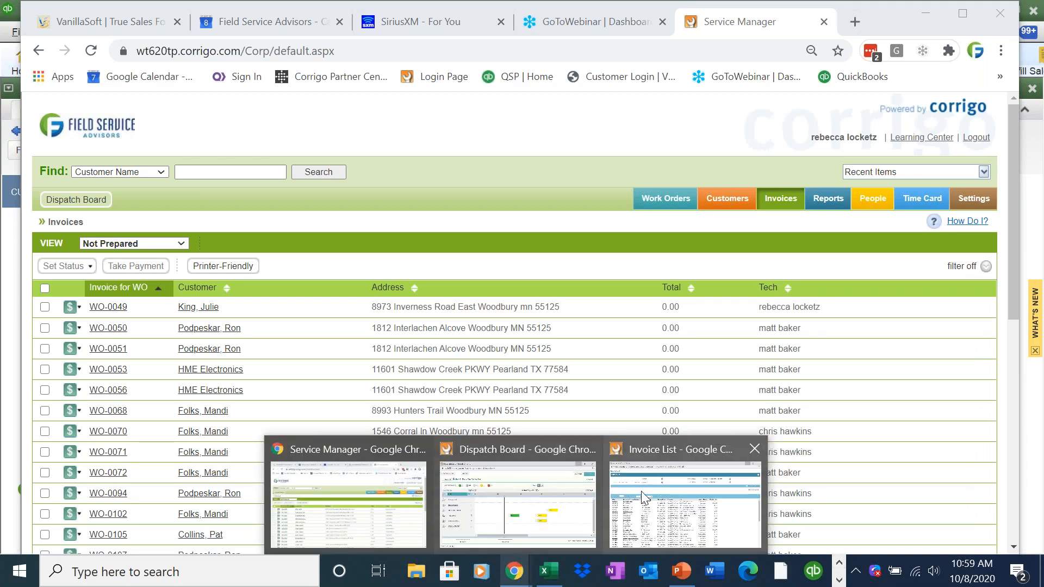
left_click(701, 489)
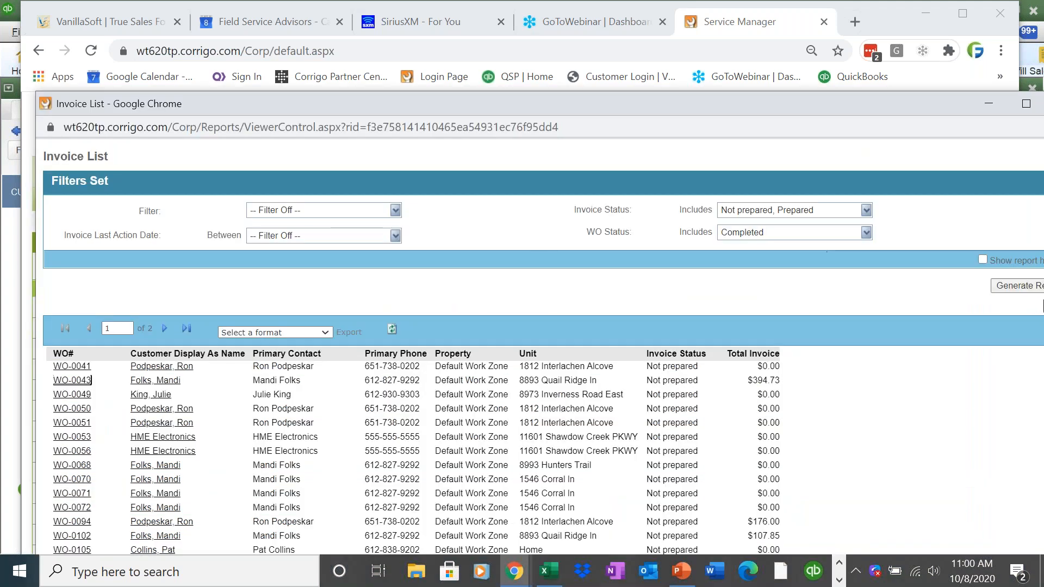
left_click(1032, 286)
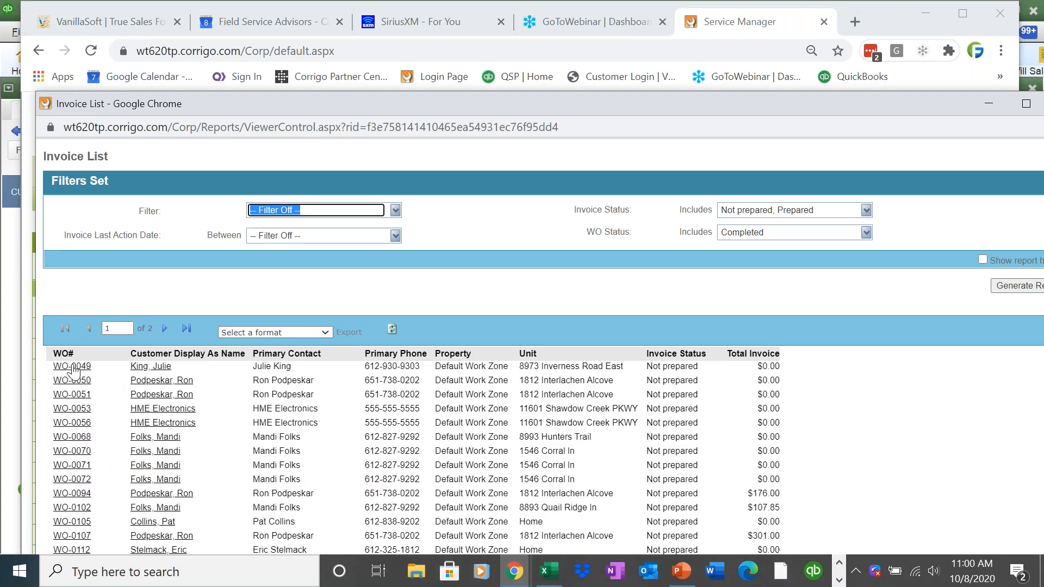
left_click(74, 370)
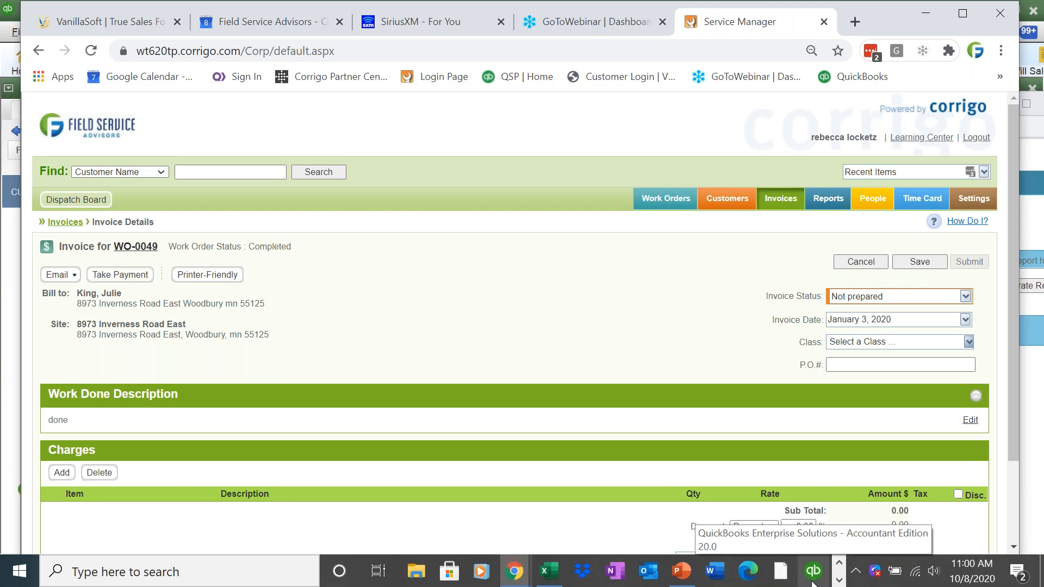
left_click(514, 571)
left_click(675, 525)
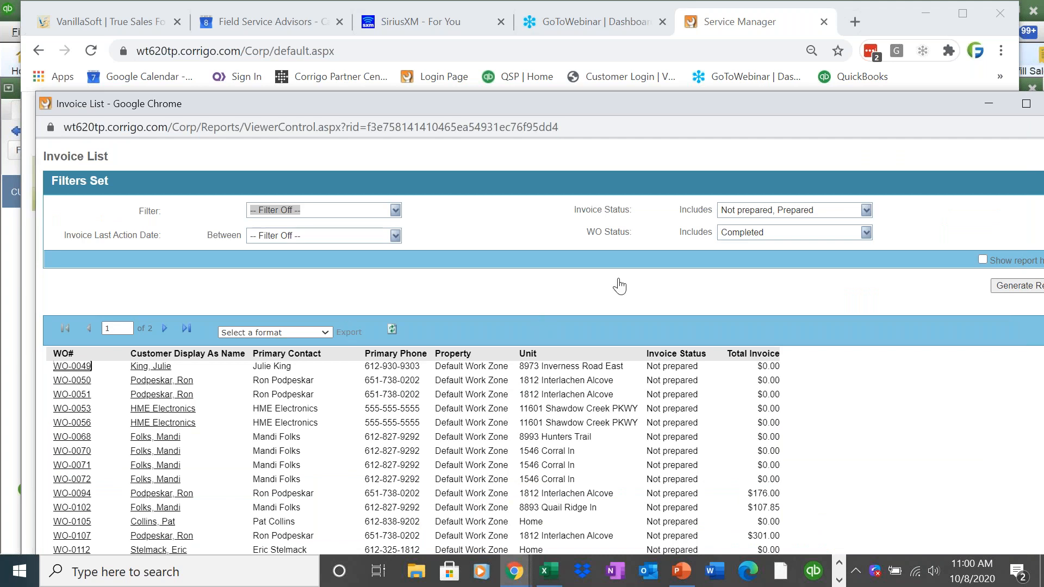
- Add a 300.00 Cordless Drill charge to WO-0050's invoice, set it Approved and save
left_click(79, 382)
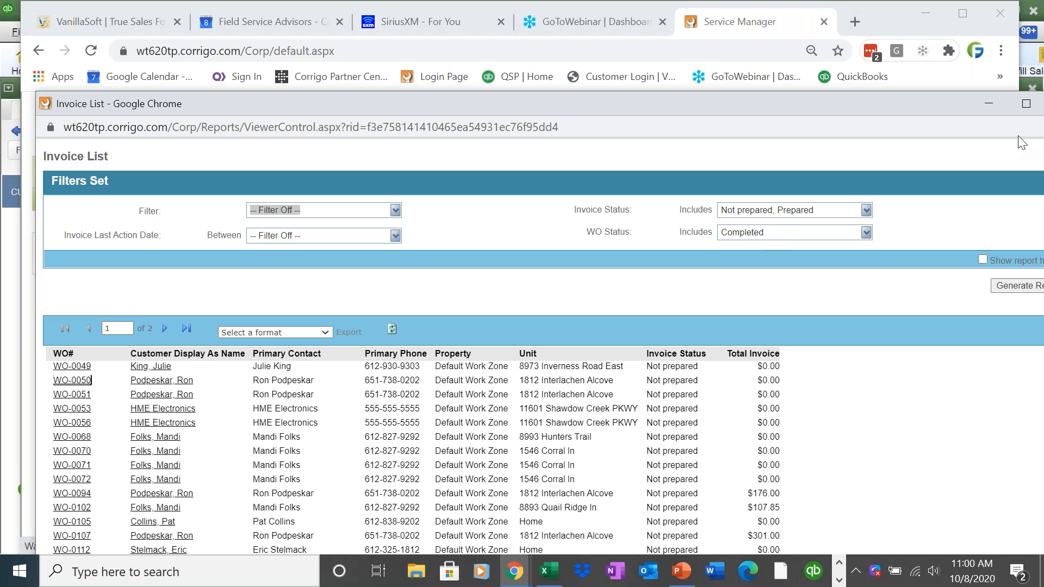
left_click(988, 104)
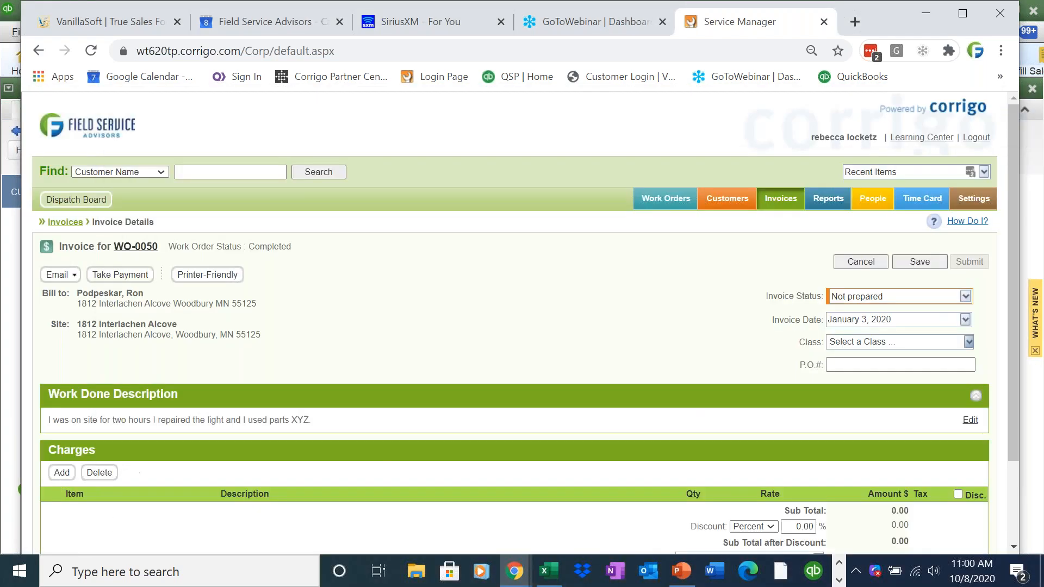
left_click(61, 472)
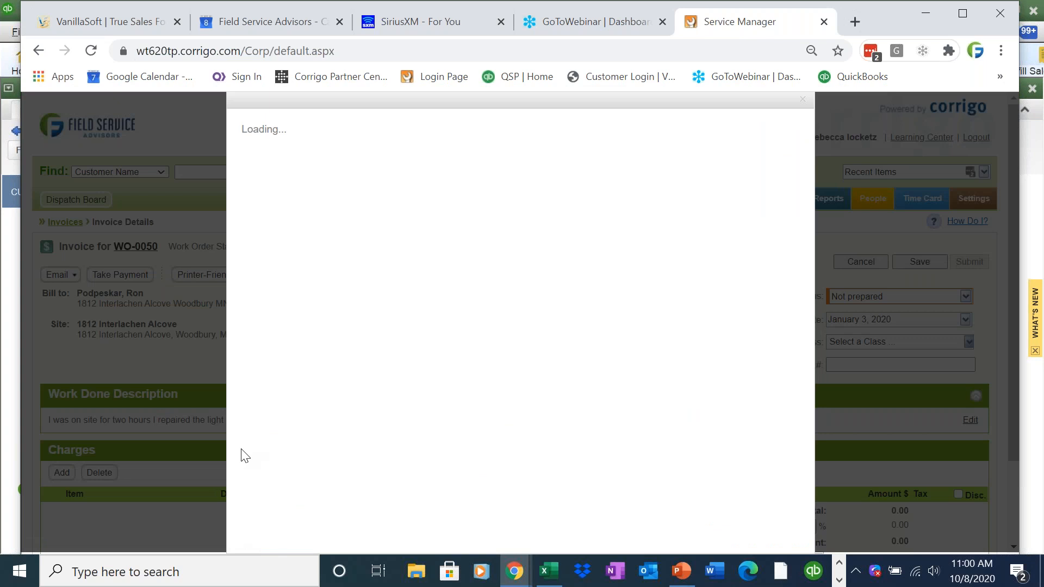
left_click(255, 401)
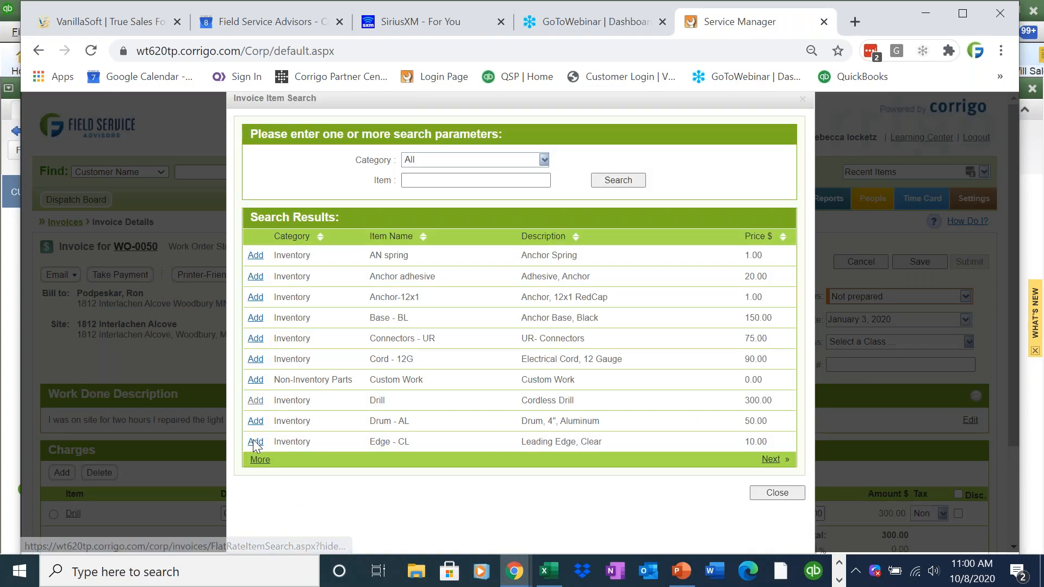
left_click(769, 492)
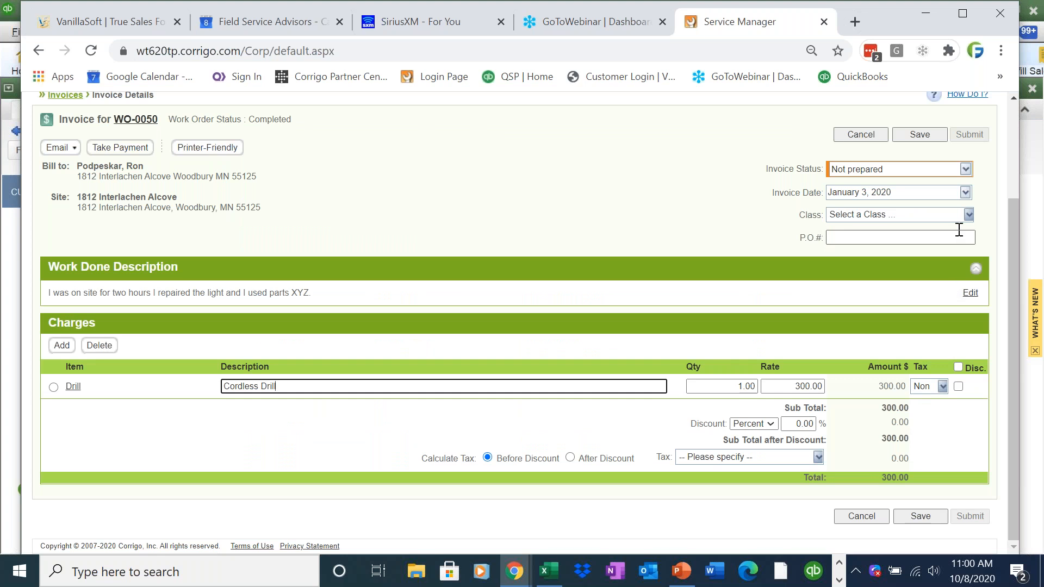
left_click(964, 170)
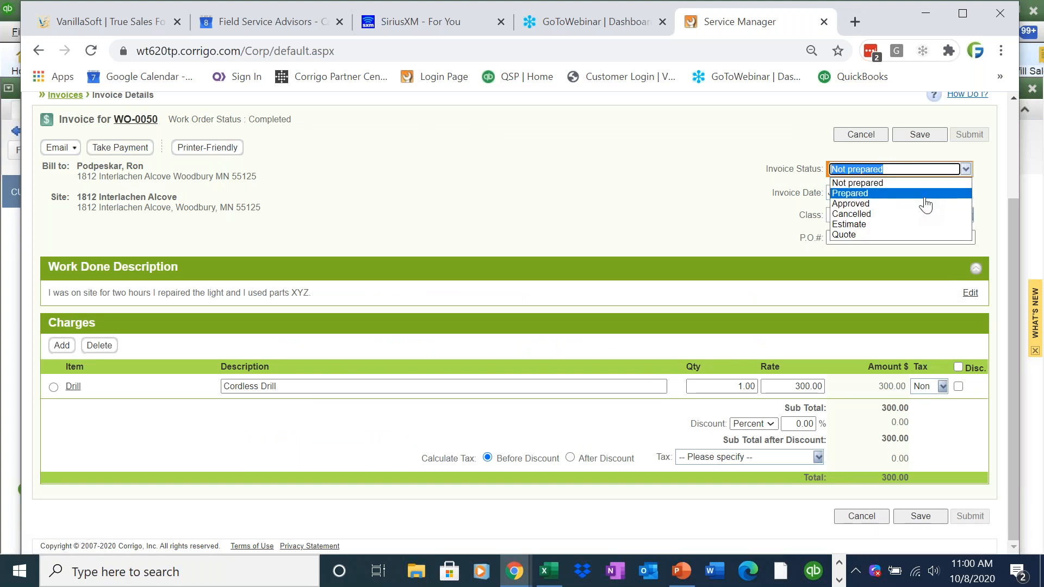
left_click(926, 208)
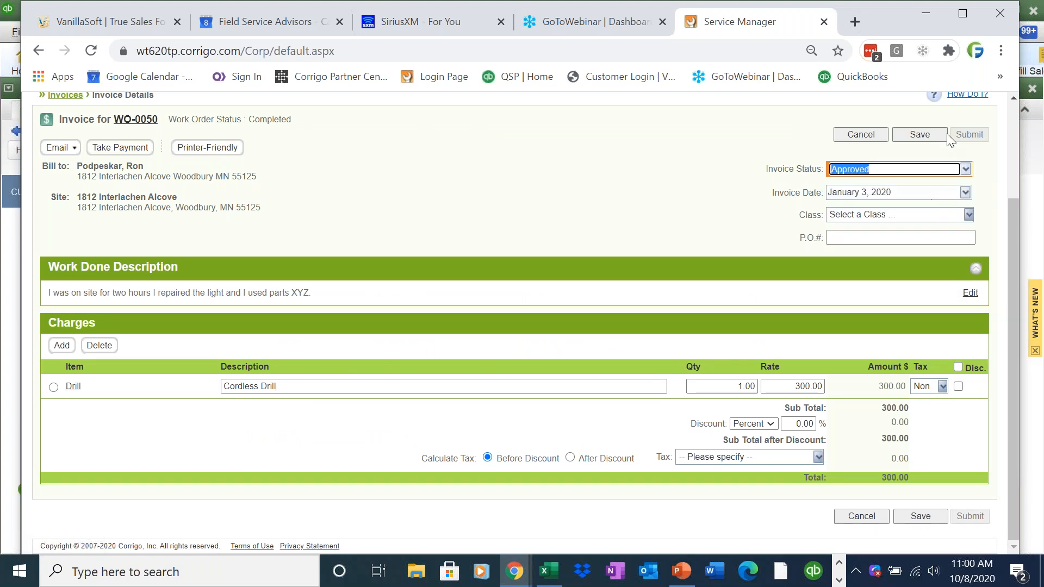
left_click(931, 134)
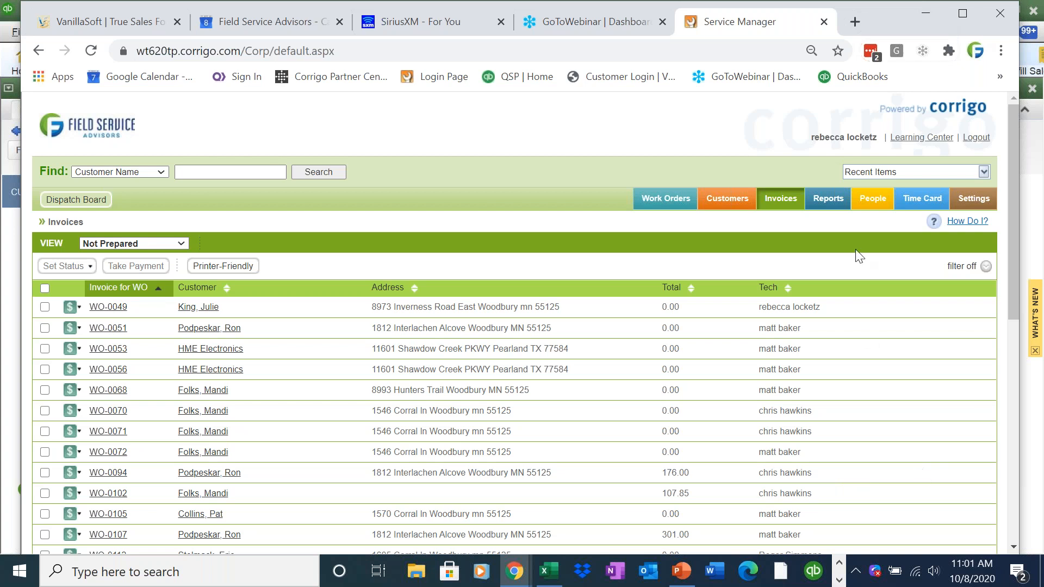
- Run the Invoice List with only Approved status, listing WO-0041, WO-0043 and WO-0050
left_click(826, 199)
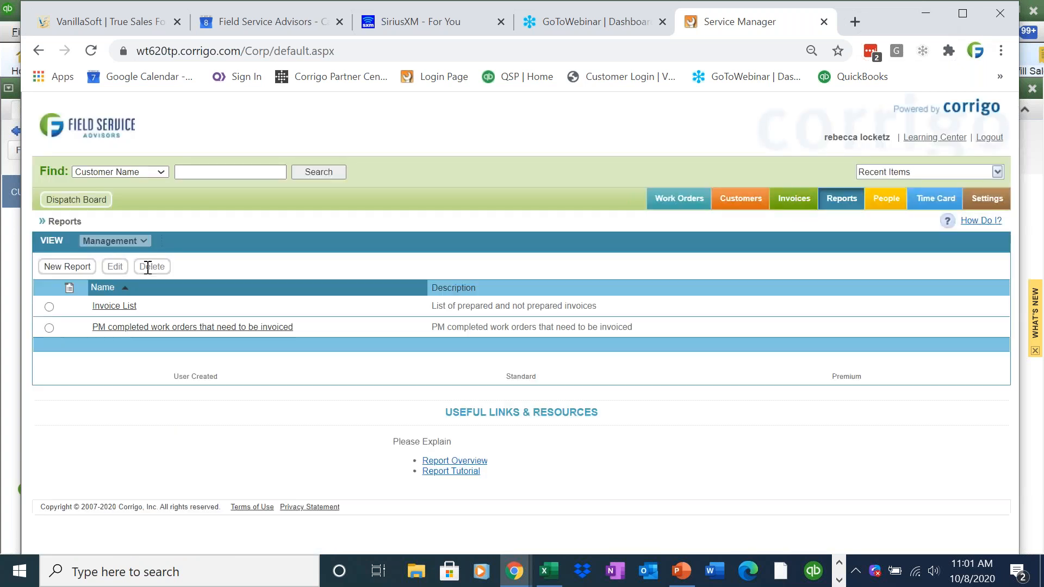
left_click(81, 307)
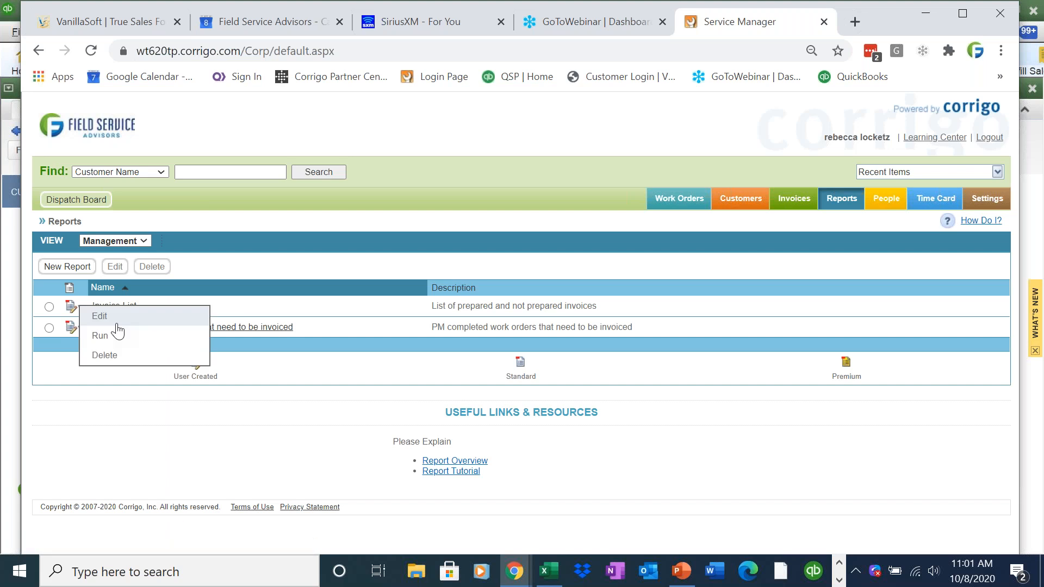
left_click(125, 337)
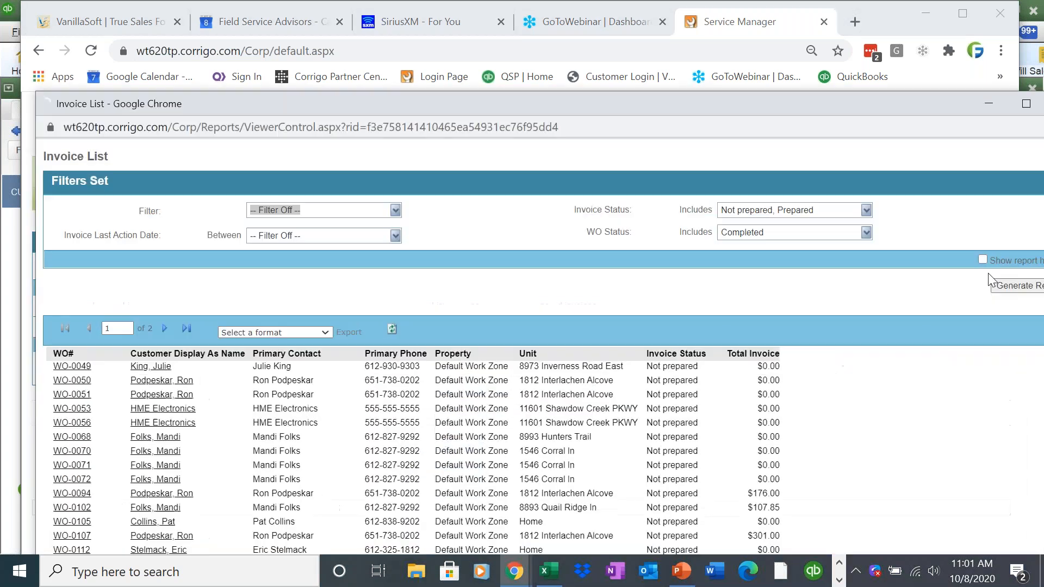
left_click(866, 210)
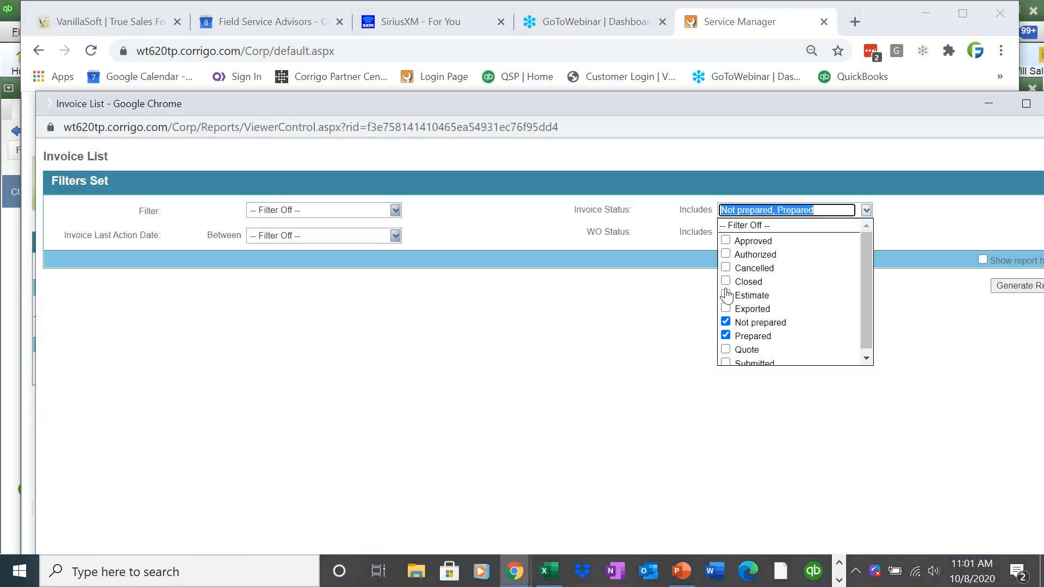
left_click(725, 322)
left_click(726, 336)
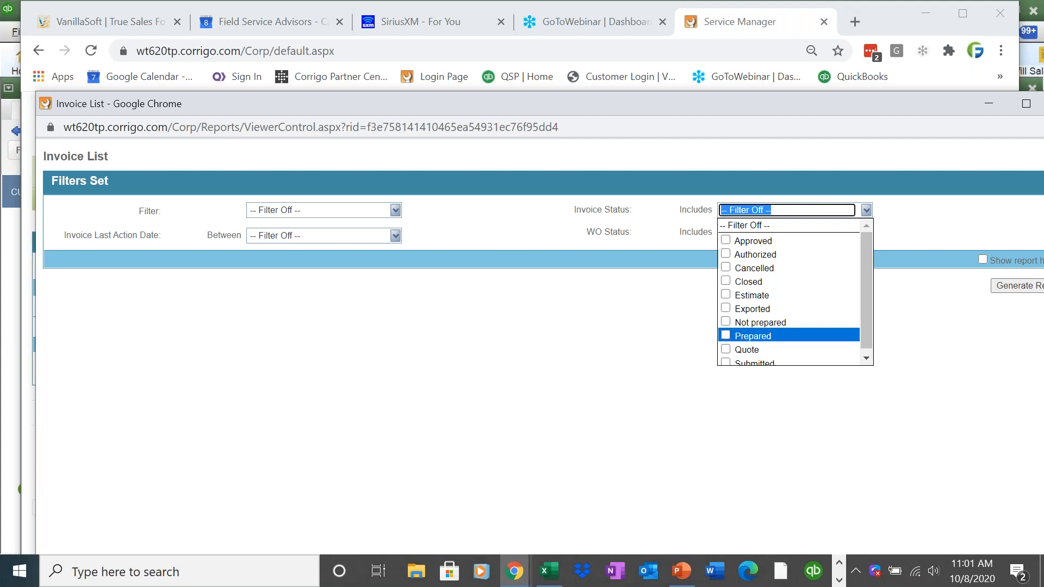
left_click(725, 240)
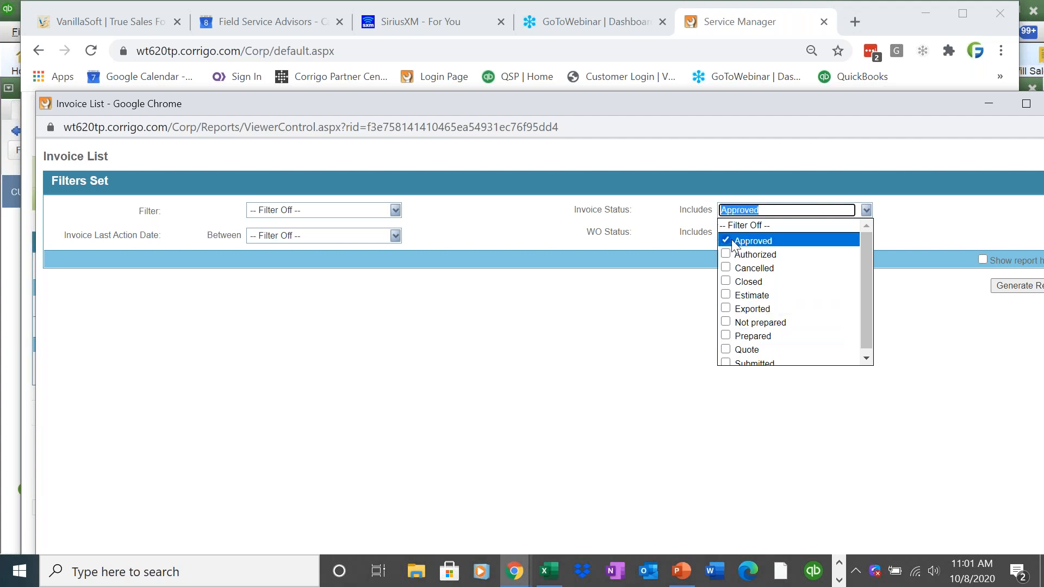
left_click(1002, 282)
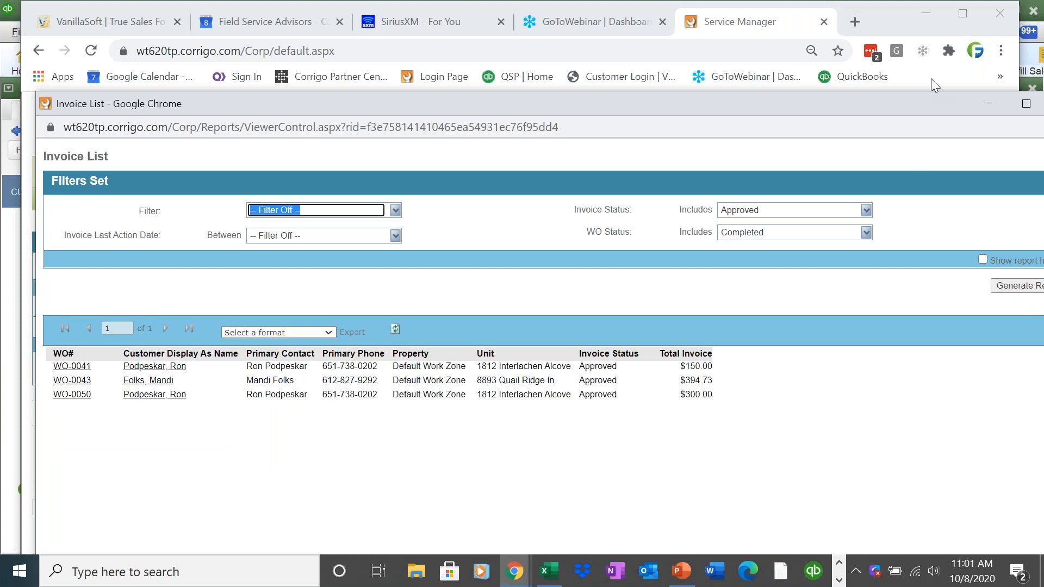
left_click(987, 105)
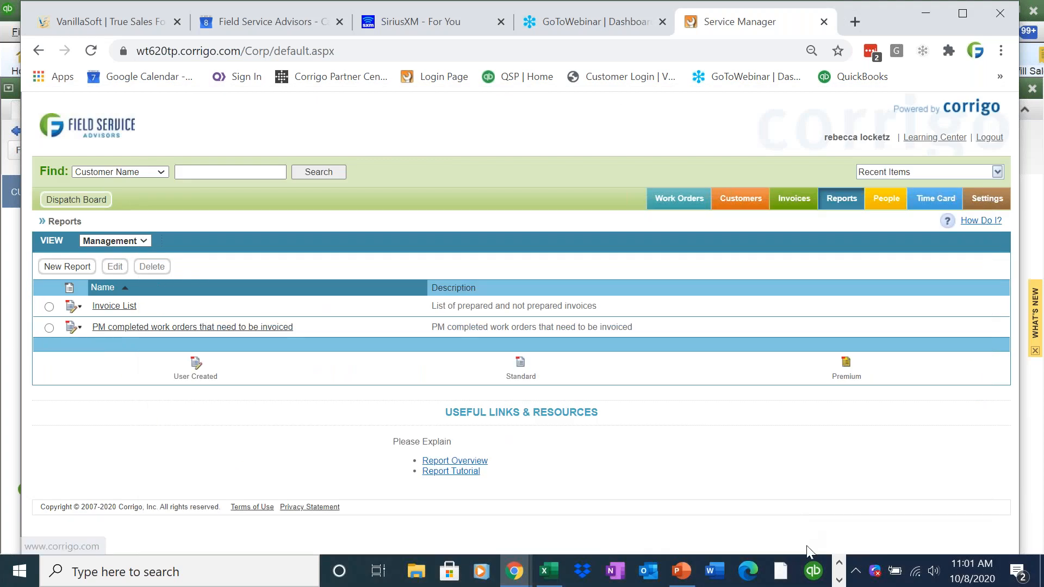
- Return to PowerPoint and run the slide show from slide 1, the Intuit Field Service Management title
left_click(681, 570)
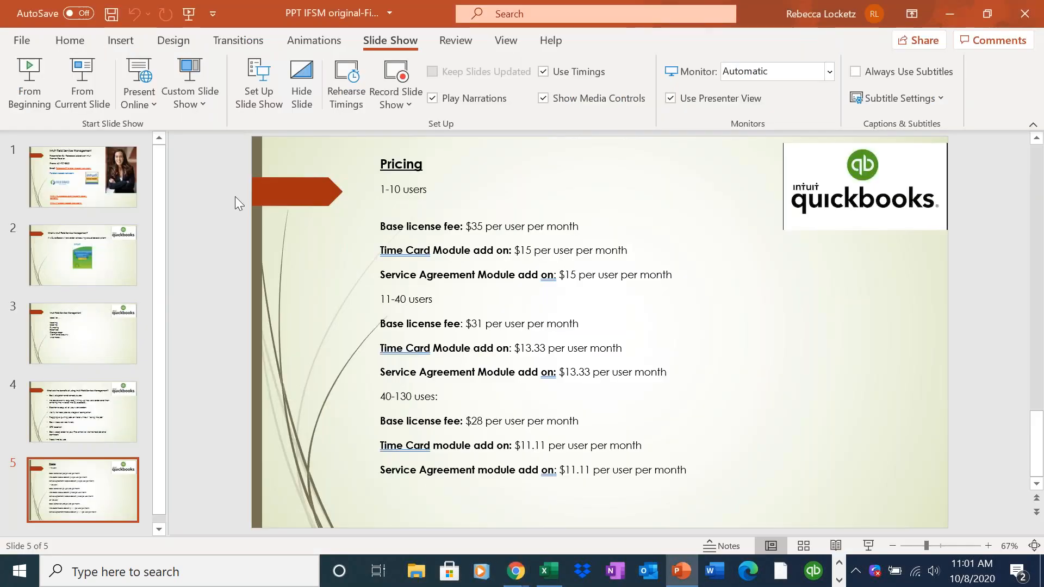
left_click(91, 188)
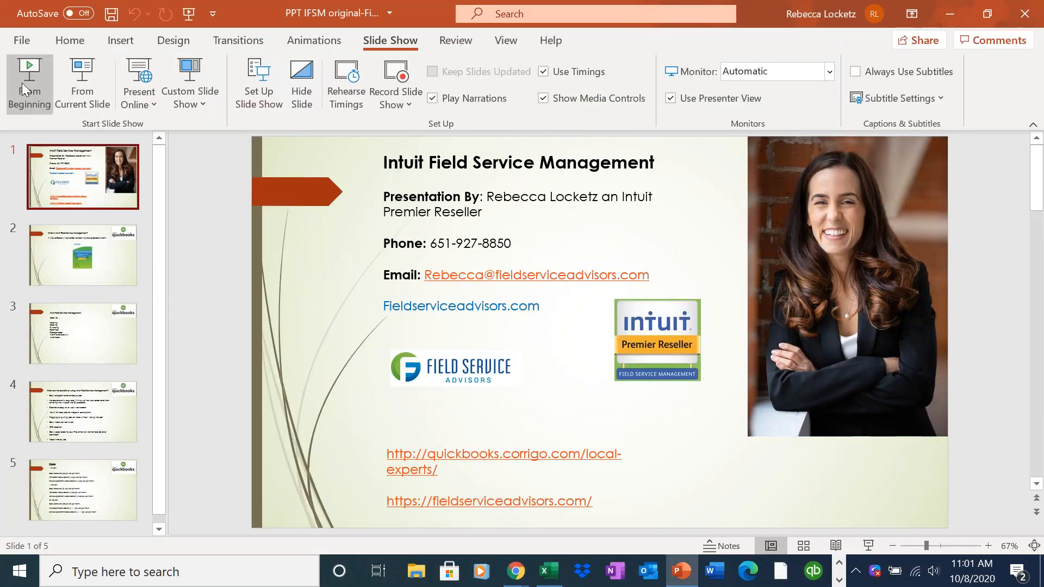
left_click(22, 82)
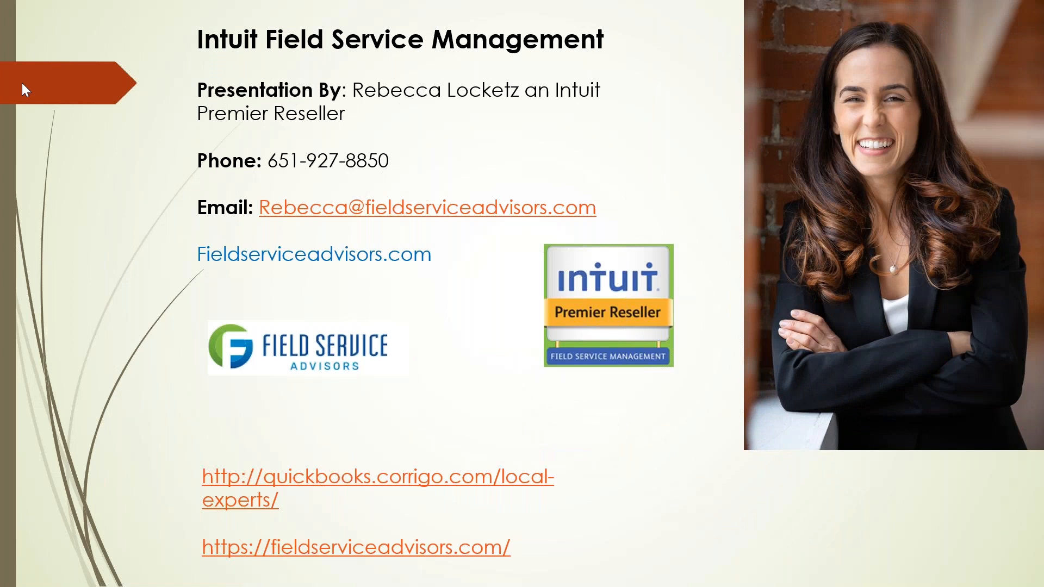